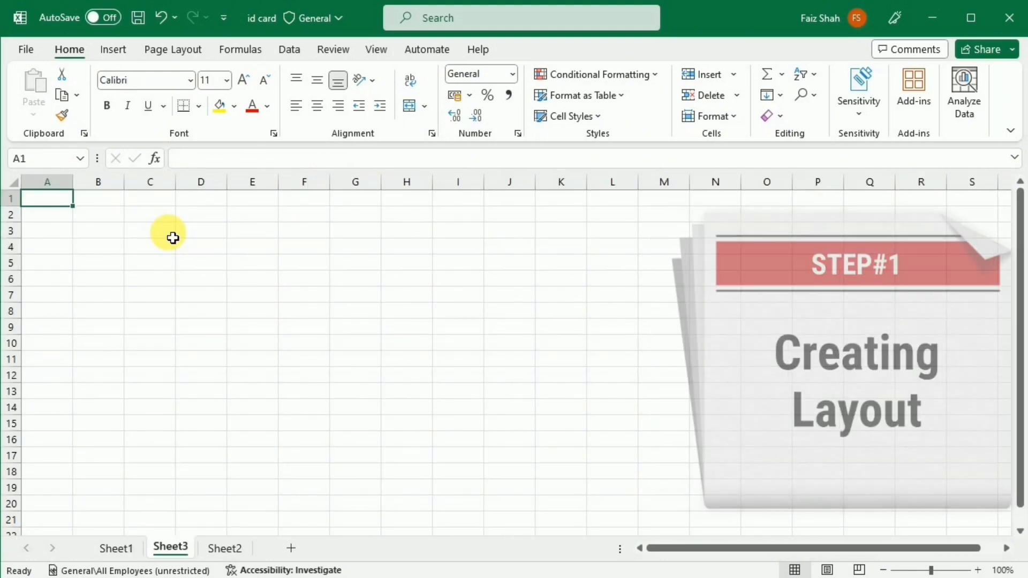
Adjust columns C, D and E to wider, similar widths for a card area spanning C3:E20.
drag(168, 233, 241, 504)
drag(279, 182, 322, 182)
drag(228, 182, 258, 182)
drag(176, 182, 209, 182)
drag(389, 182, 360, 182)
drag(292, 183, 280, 183)
drag(209, 184, 199, 191)
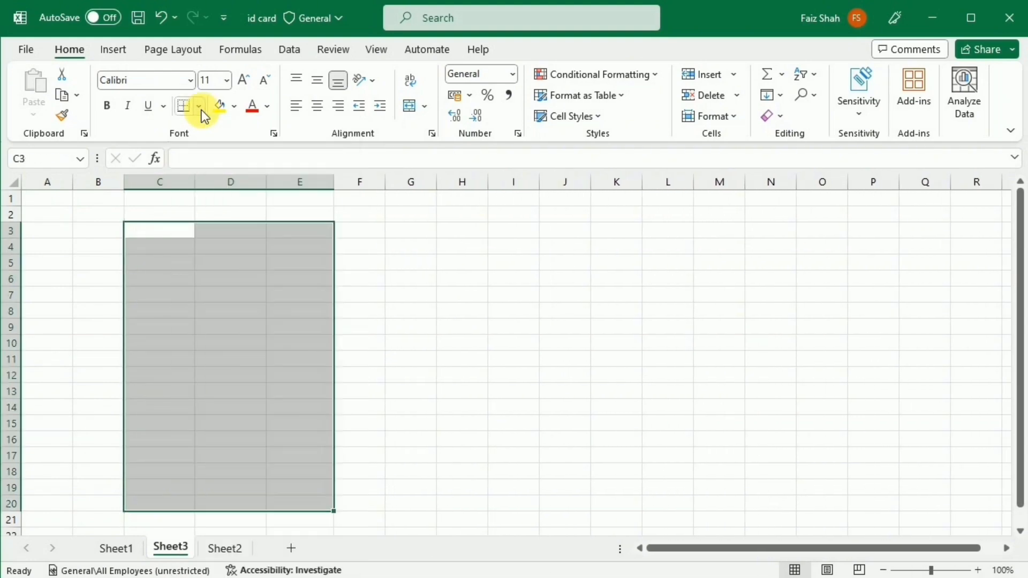
Apply thick outside borders around the card area C3:E20.
click(199, 107)
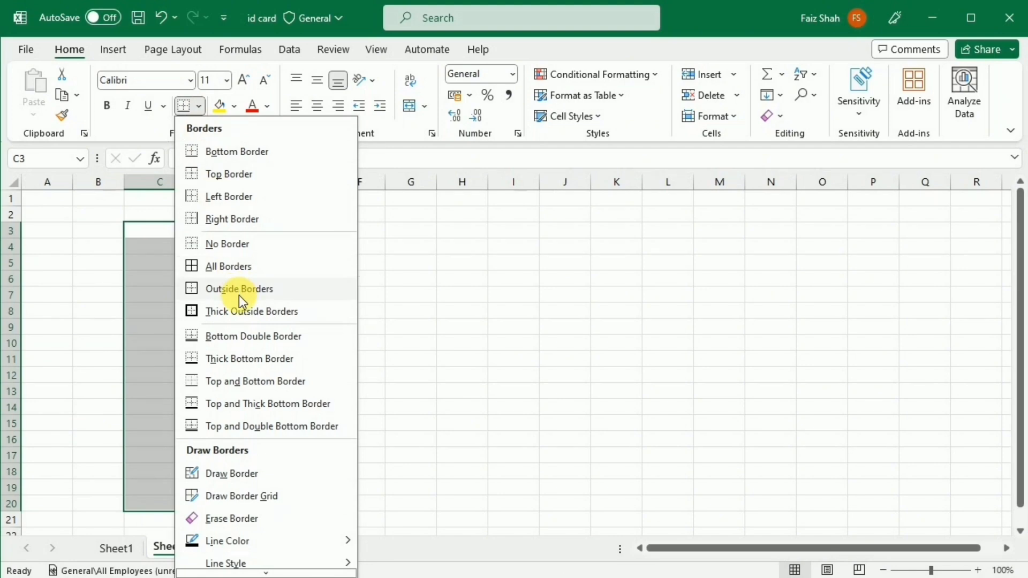
click(240, 309)
click(230, 326)
Divide the card into sections with thick outside borders around C18:E20, C3:E5 and C15:E17.
drag(166, 475, 300, 504)
click(184, 106)
drag(160, 230, 300, 263)
click(184, 106)
drag(159, 456, 302, 427)
click(184, 105)
click(171, 231)
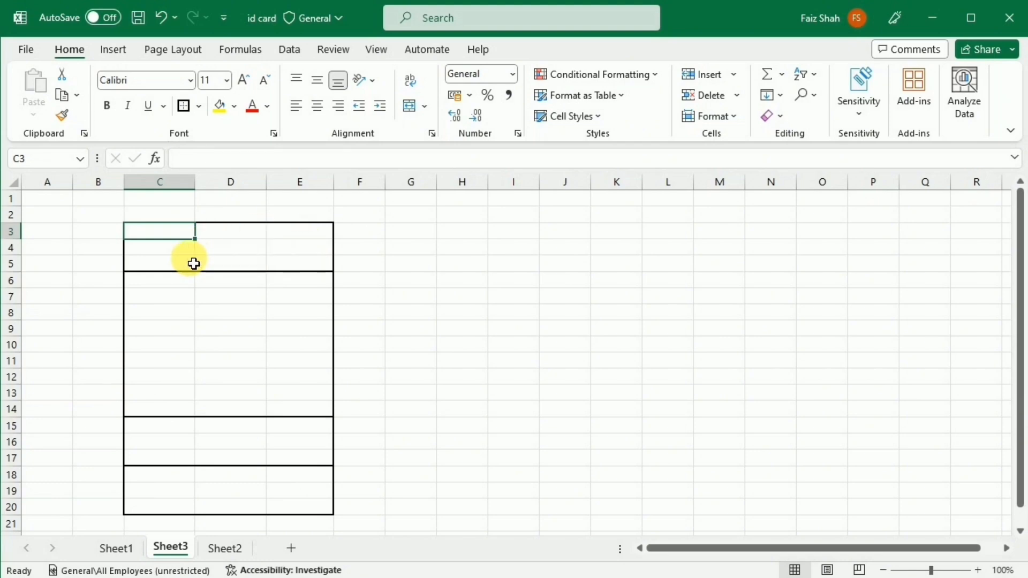
Merge and center cells C3:E5 and align the merged cell's content to the middle vertically.
drag(179, 236, 312, 267)
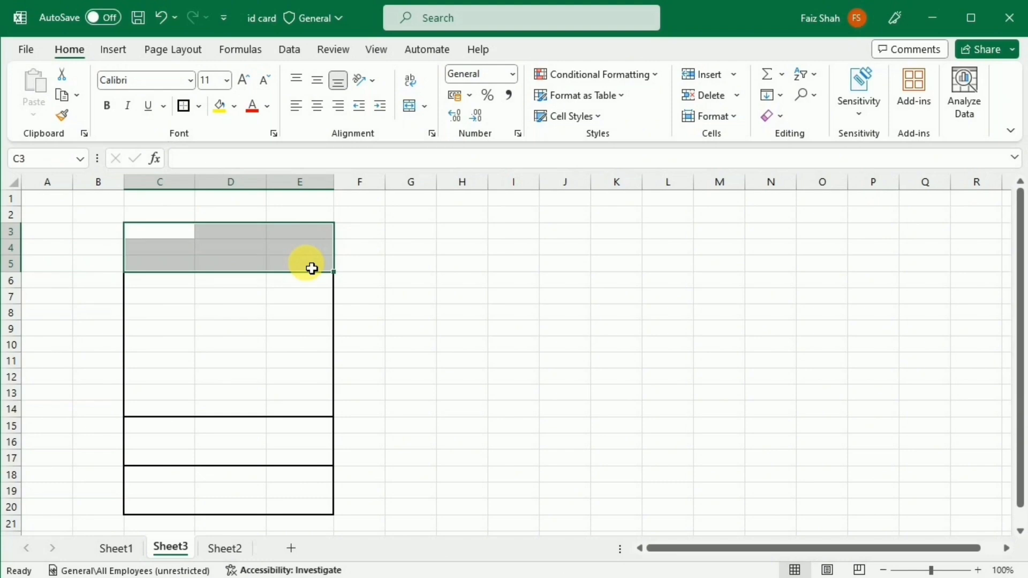
click(409, 107)
click(317, 82)
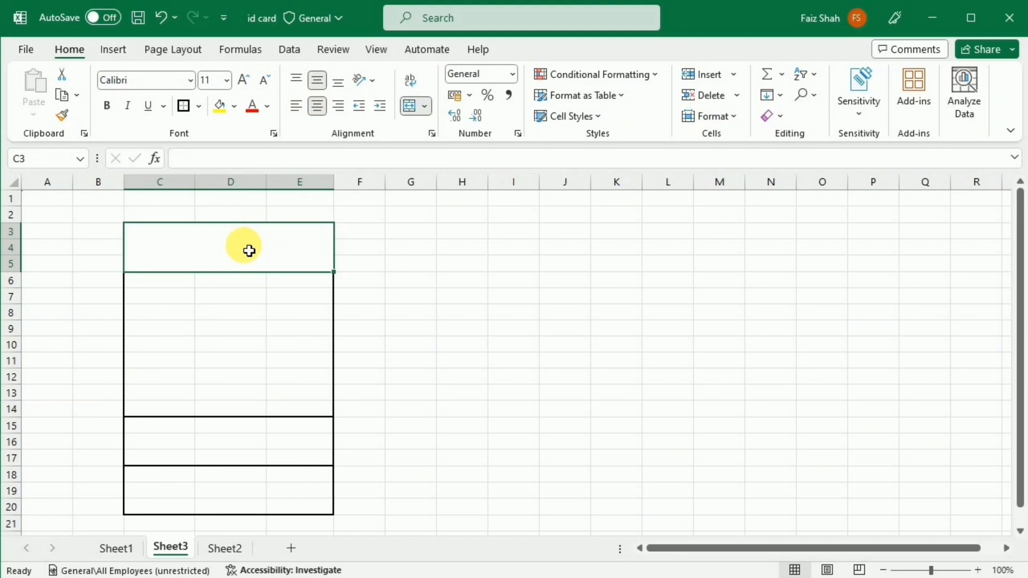
Enter the heading "The Charterted University of Pakistan" in the merged cell C3, in bold at font size 12.
click(240, 159)
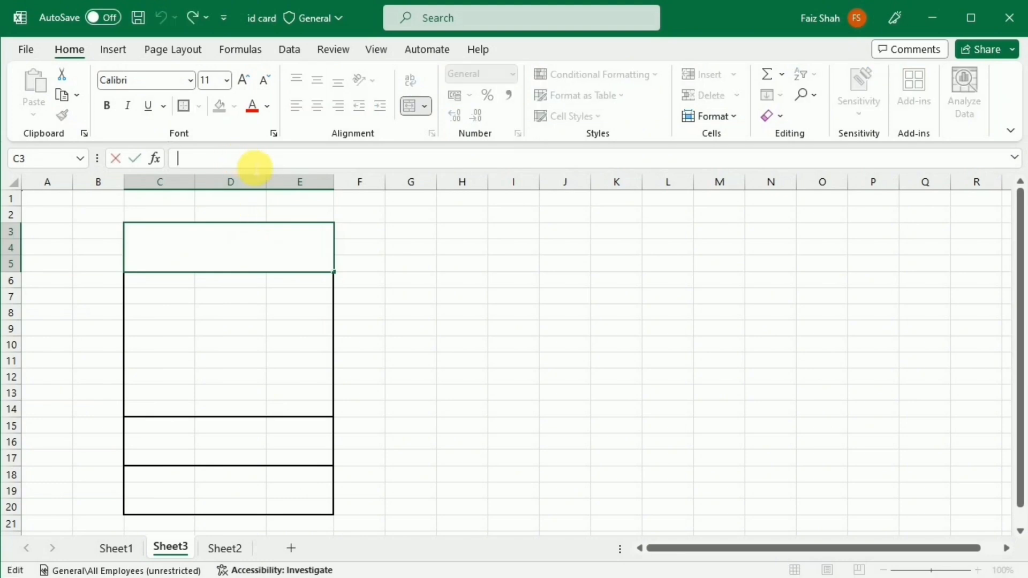
text(The Charterted University of Pakistan)
drag(363, 158, 187, 174)
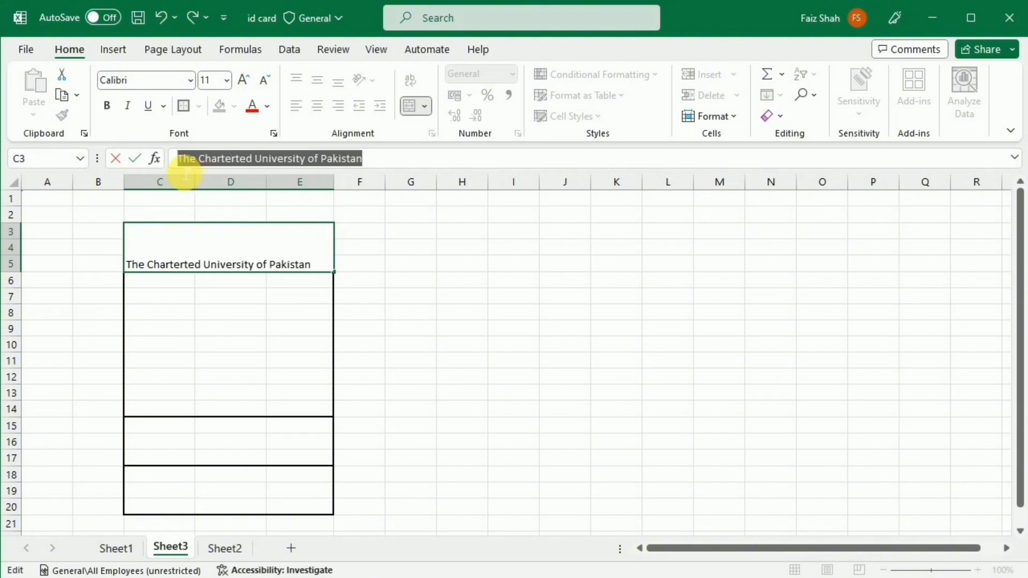
click(107, 106)
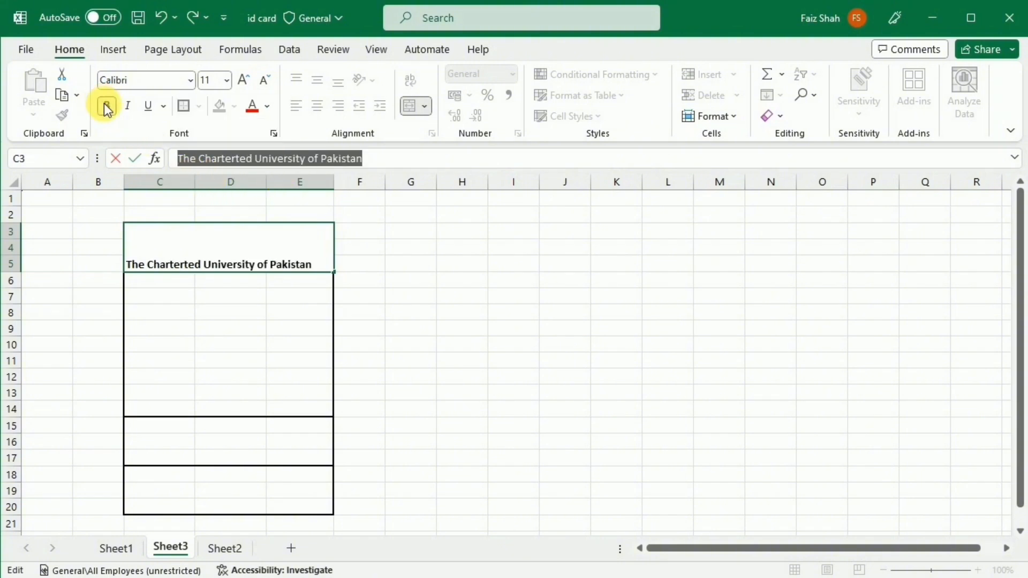
click(244, 80)
click(228, 475)
Merge and center cells C18:E20 and enter the campus address there in bold, middle-aligned with wrapped text.
drag(175, 479, 284, 507)
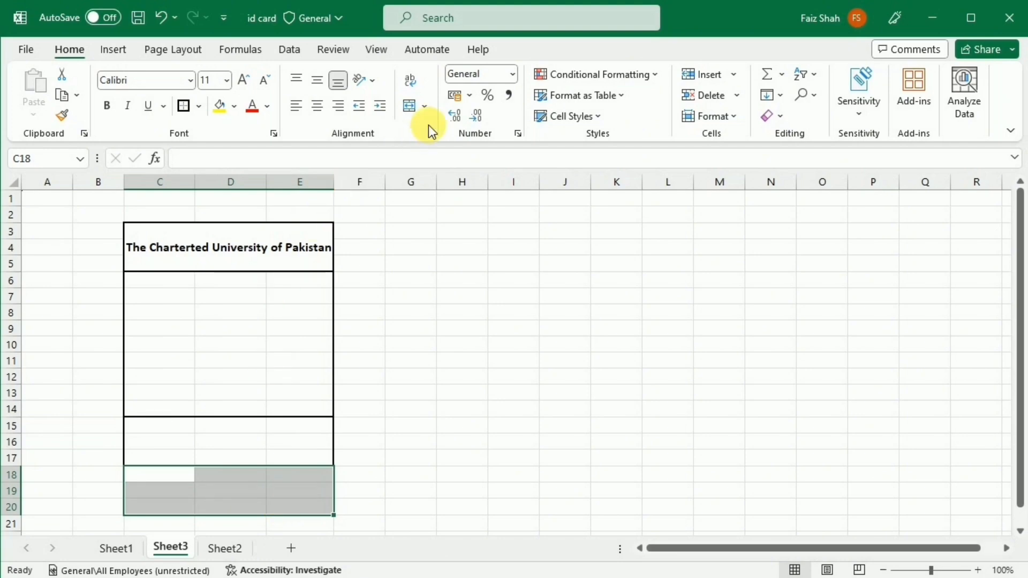
click(413, 105)
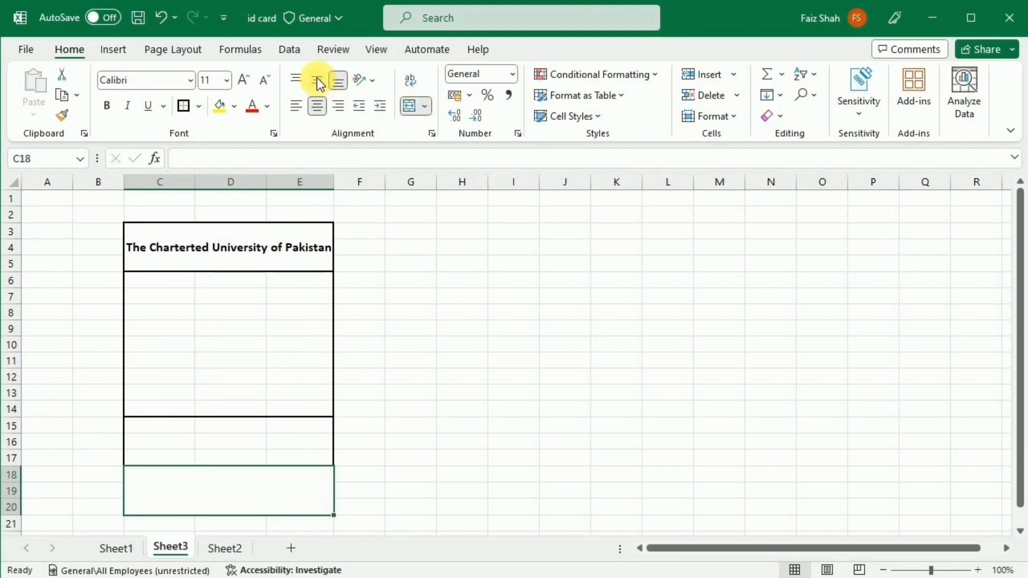
click(236, 159)
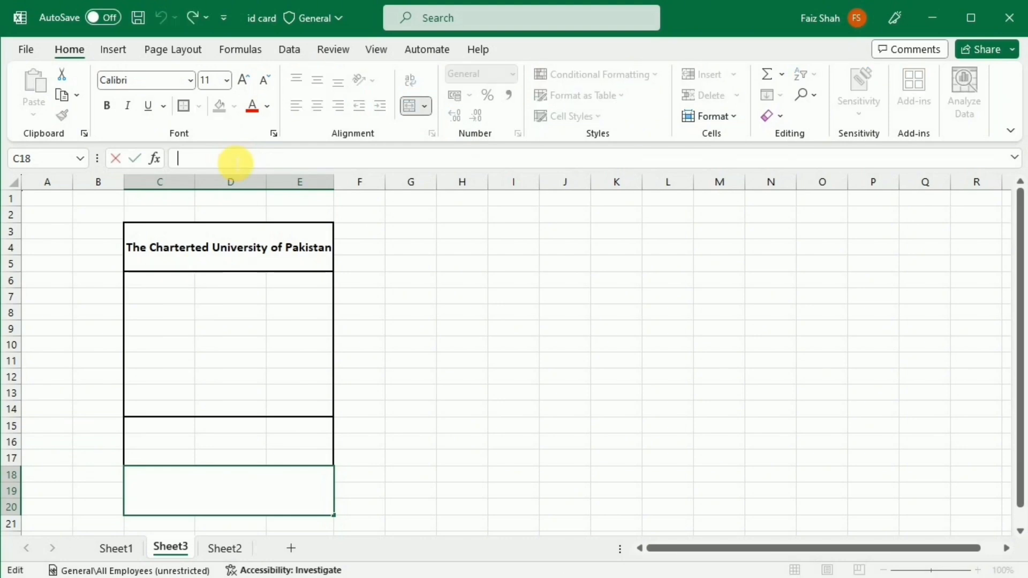
drag(396, 159, 183, 162)
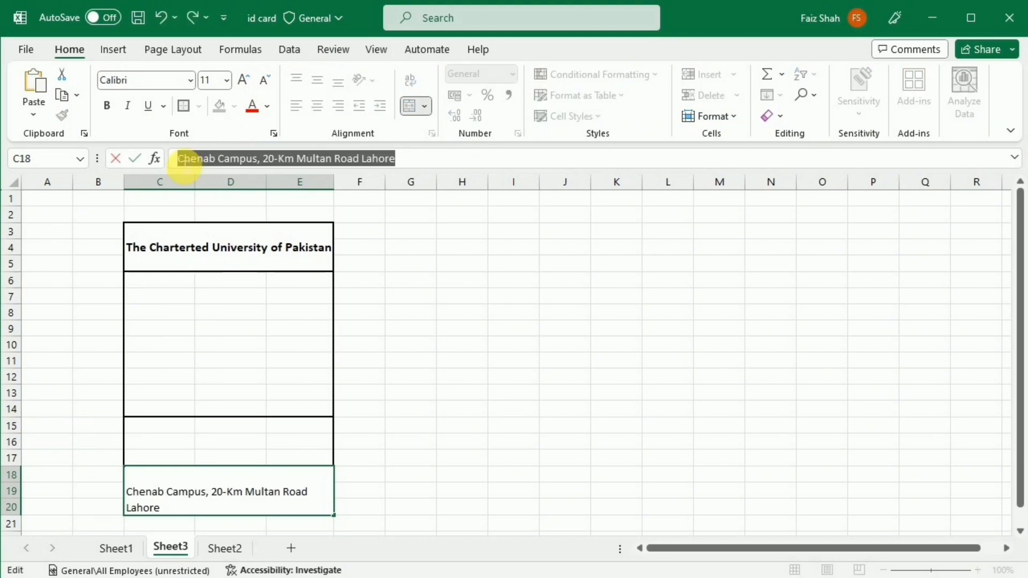
key(ctrl+b)
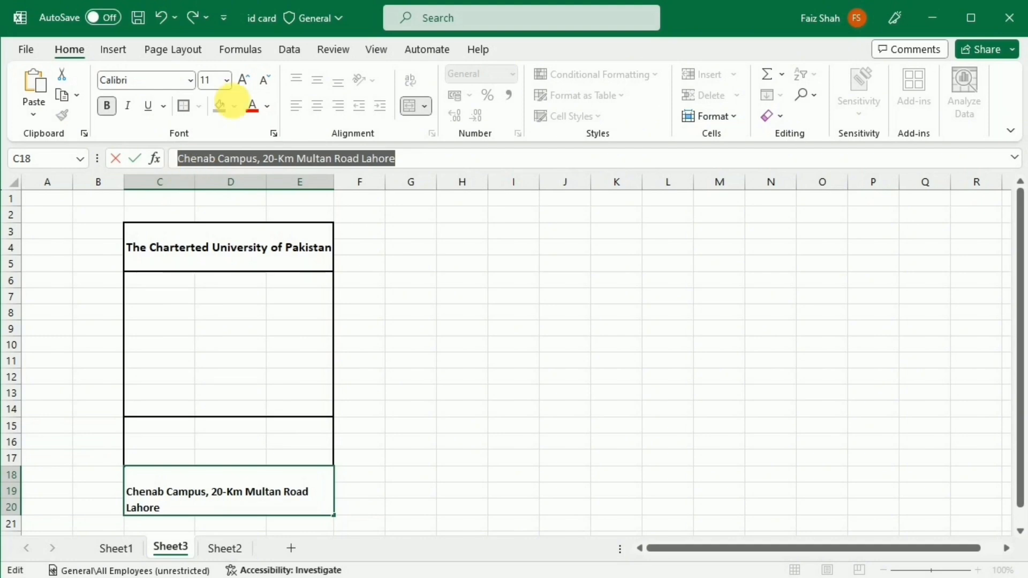
click(243, 81)
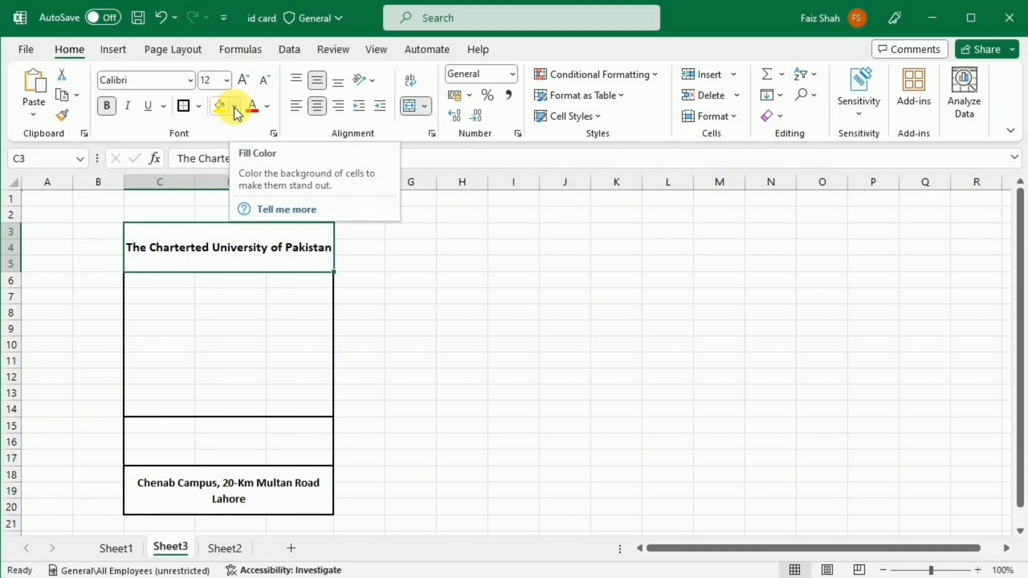
Give the university heading cell a dark blue fill and white text.
click(234, 106)
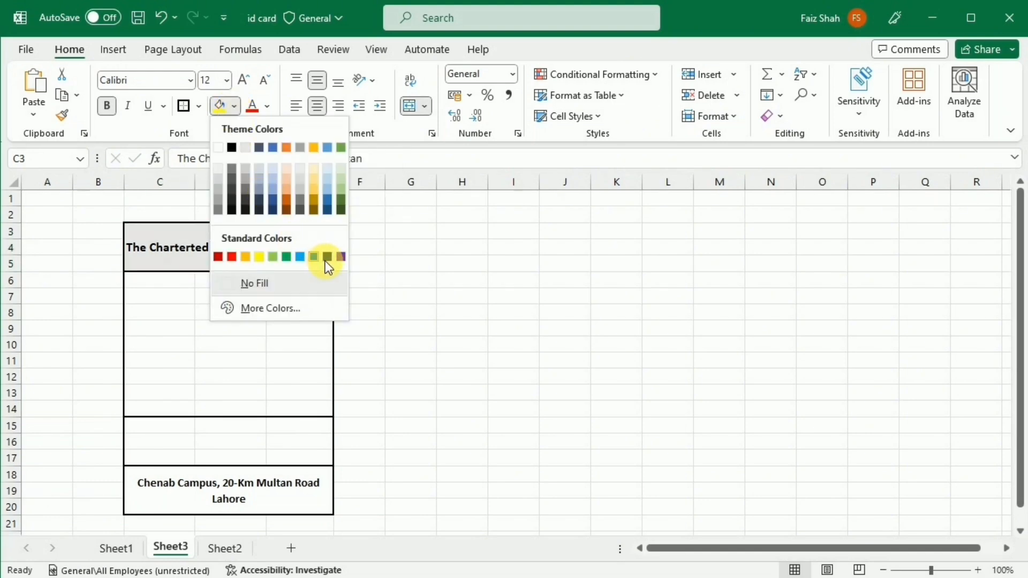
click(328, 258)
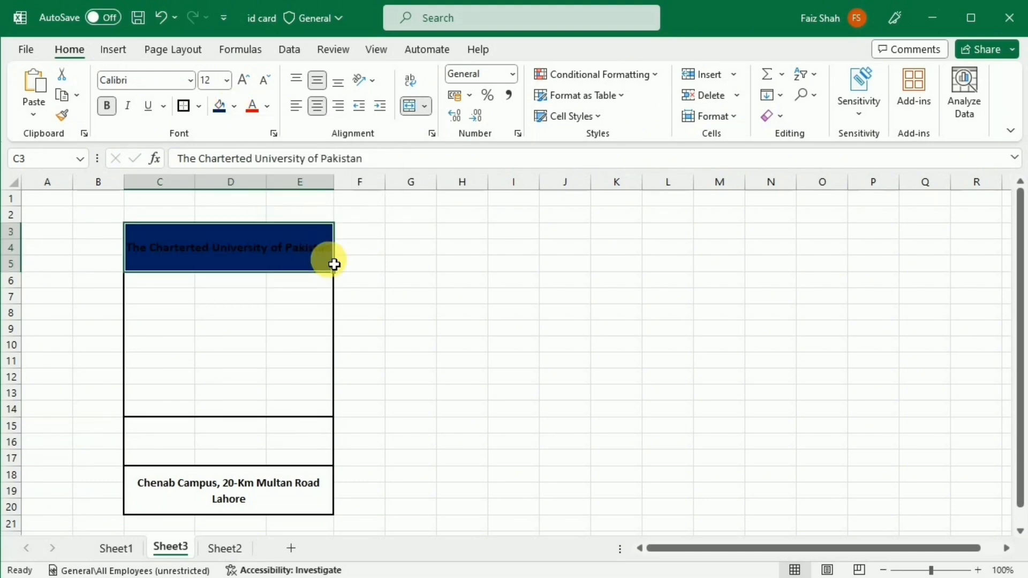
click(271, 103)
click(251, 172)
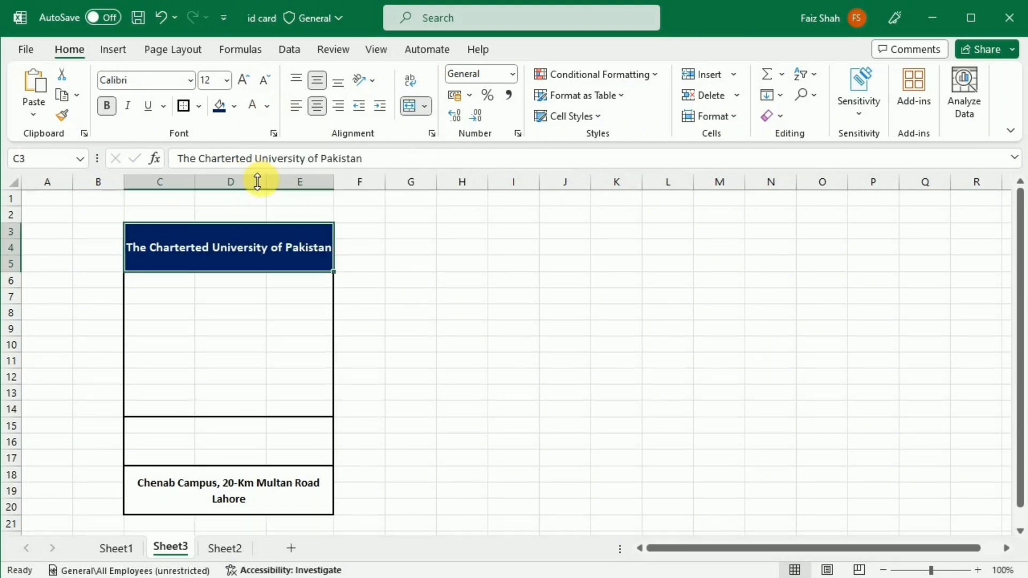
Give the campus address cell the same dark blue fill and white text.
click(277, 501)
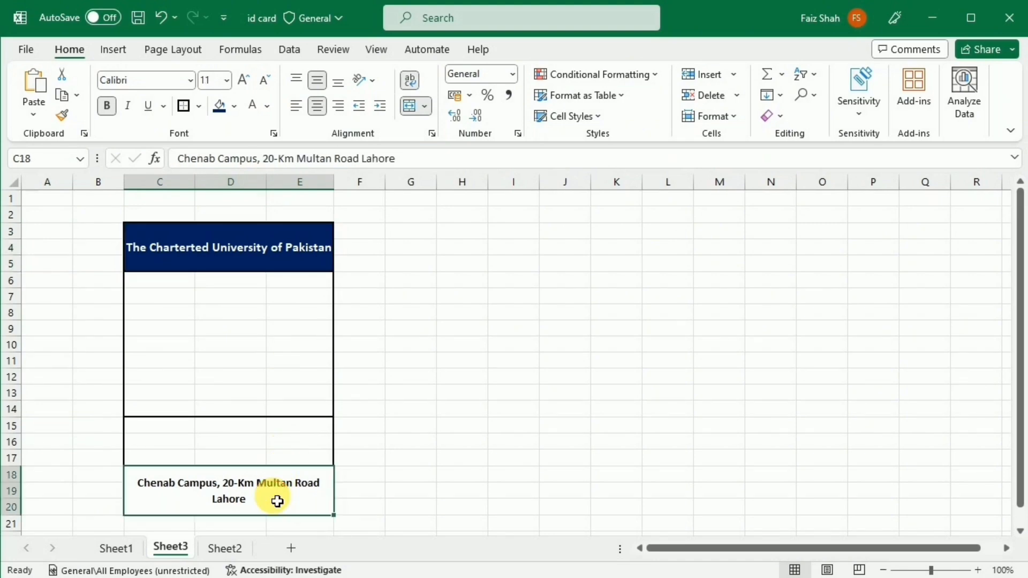
click(226, 107)
click(254, 107)
Enter the labels "Name", "Father Name", "Degree" and "Reg. #" in cells C11 to C14.
click(169, 368)
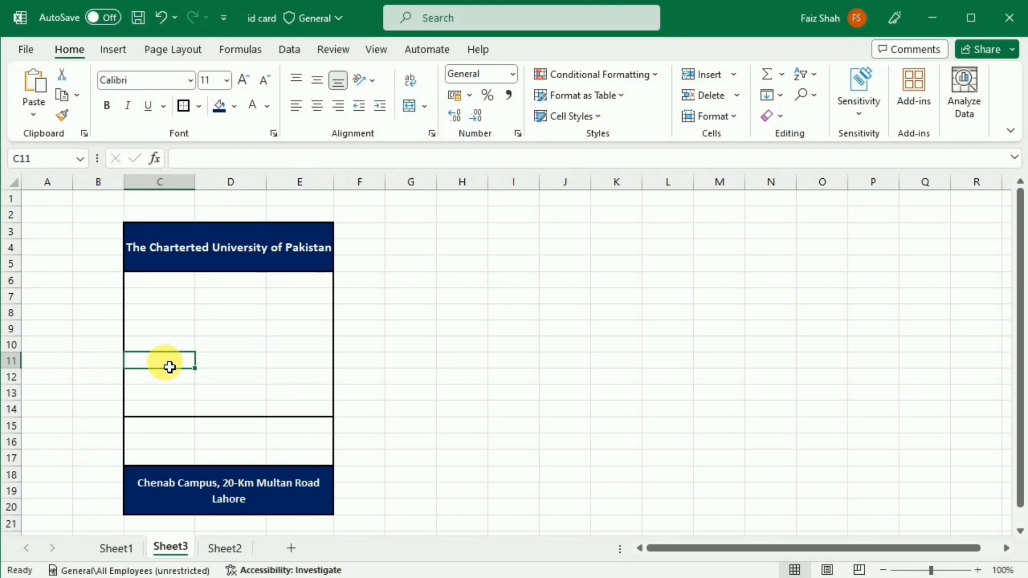
text(Name)
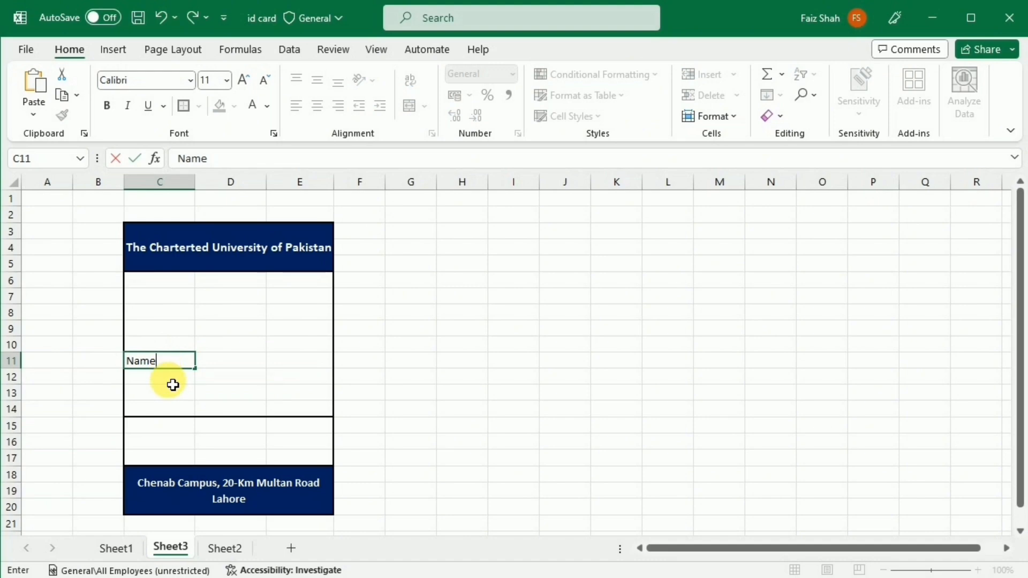
click(172, 385)
text(Father Name)
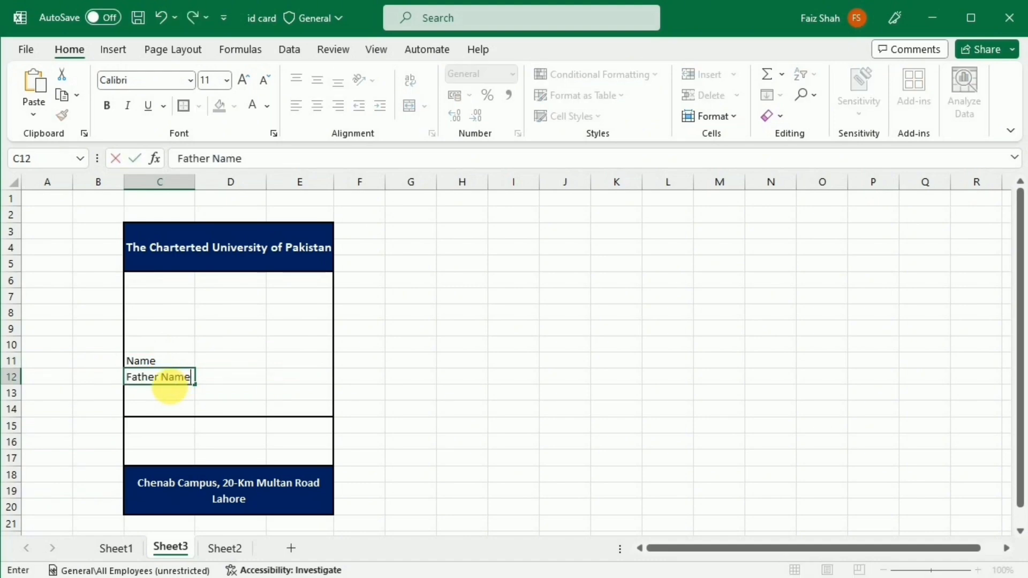
click(177, 397)
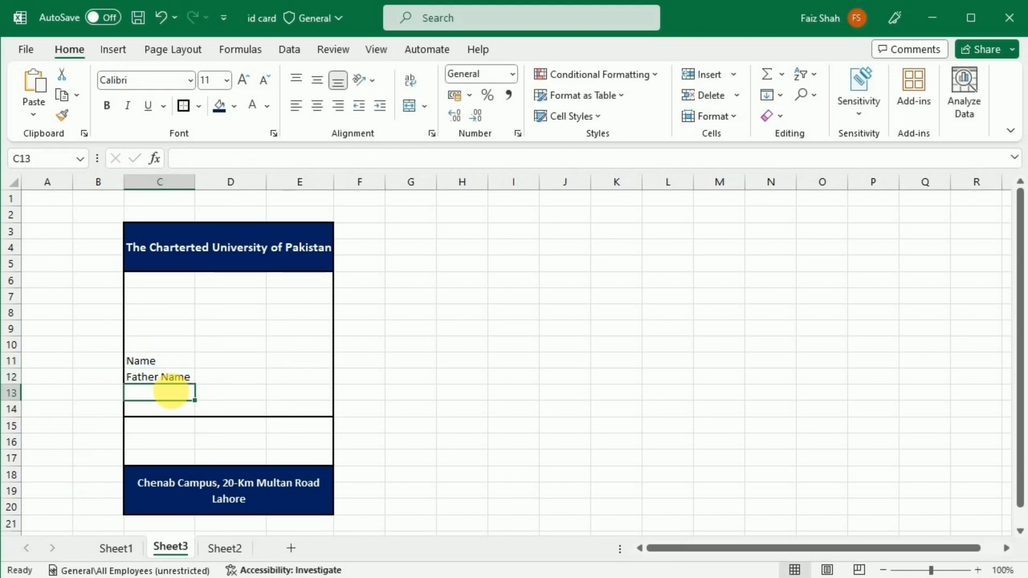
text(Degree)
click(179, 413)
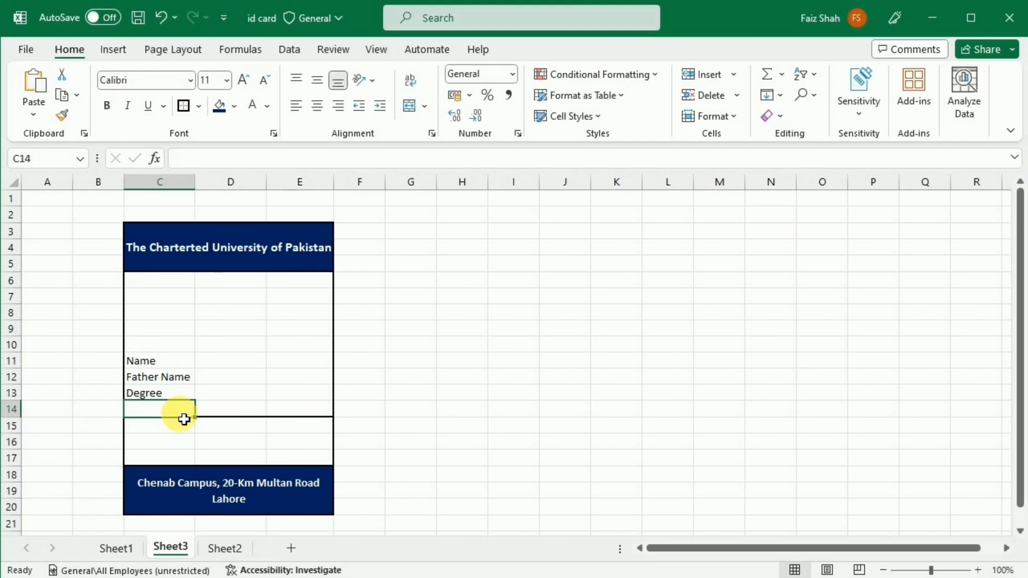
text(Reg. #)
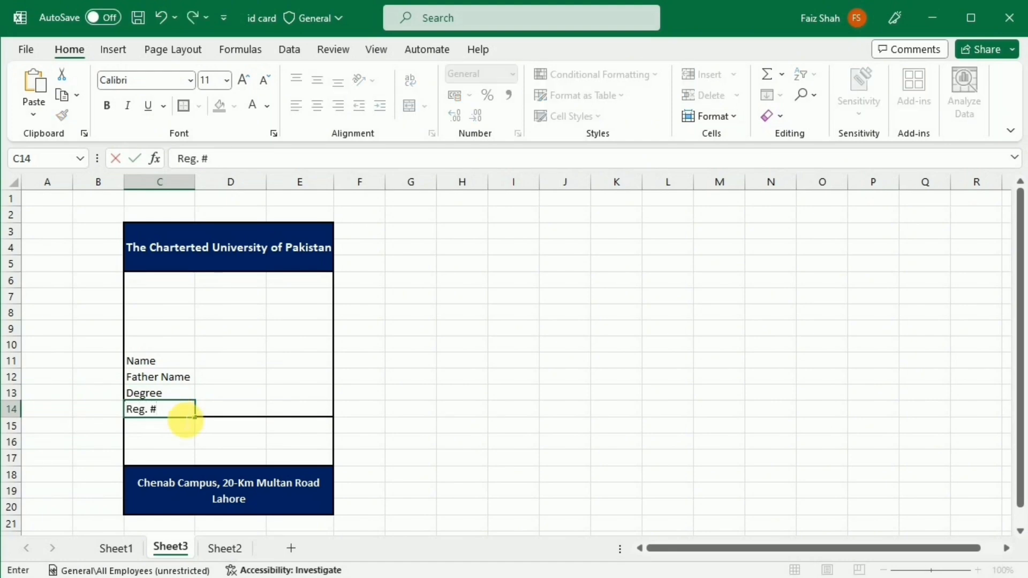
click(230, 361)
Merge the cells in D11:E14 across, row by row, beside the labels.
click(305, 390)
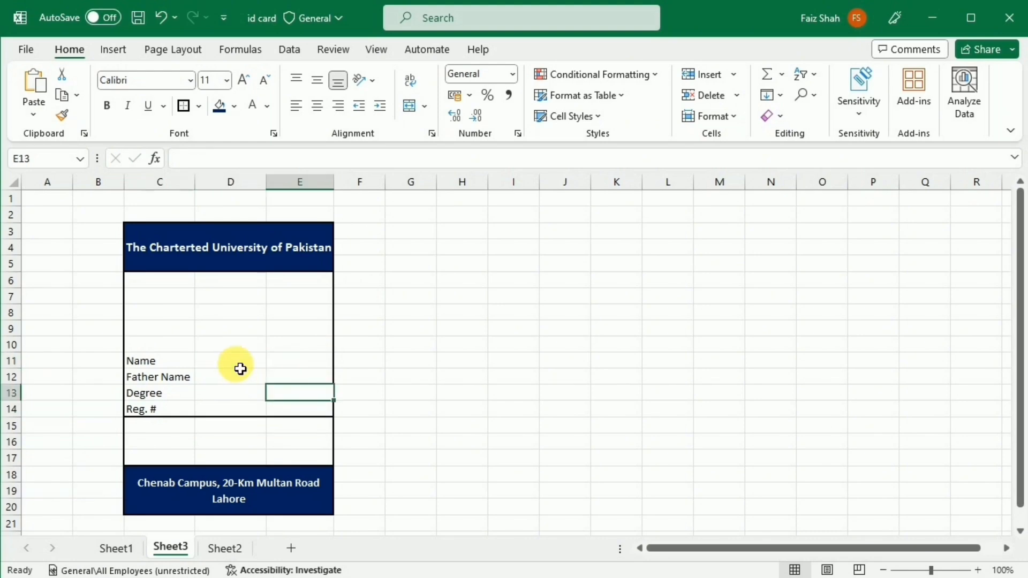
click(248, 365)
drag(249, 370, 297, 414)
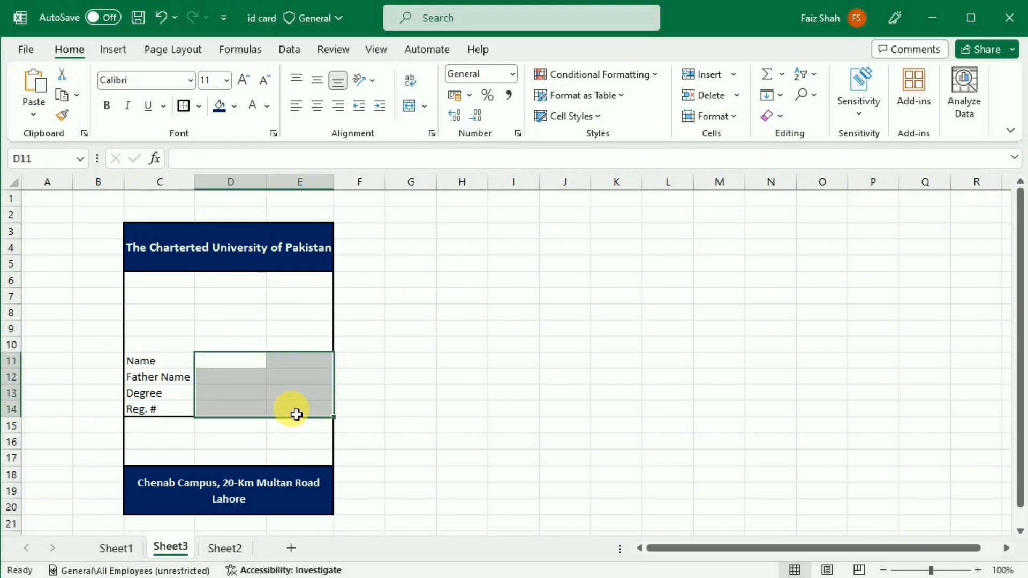
click(424, 106)
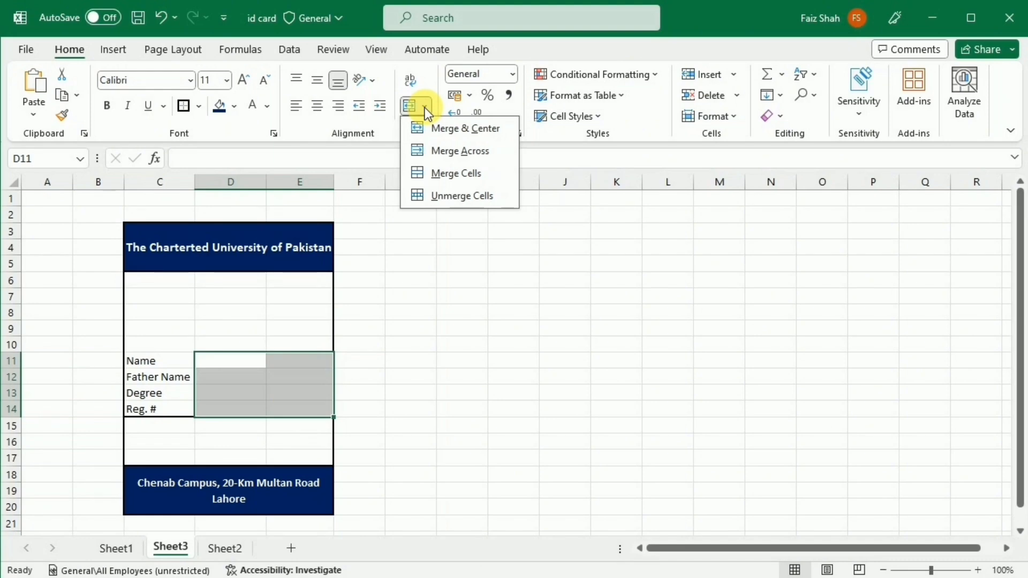
click(432, 149)
Increase the indent of the labels in C11:C14 by one level and widen column C to fit them.
drag(179, 362, 178, 416)
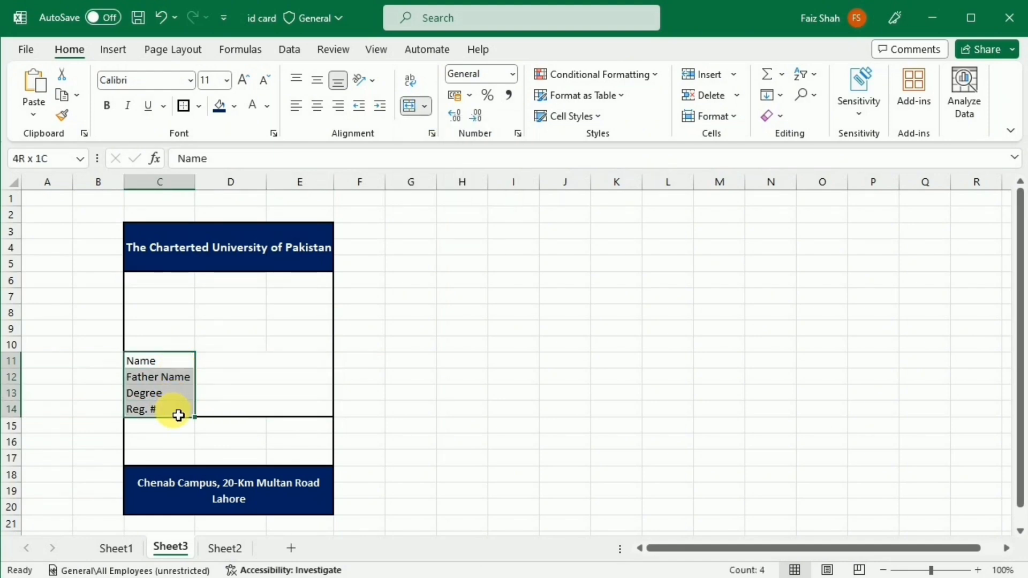
click(377, 111)
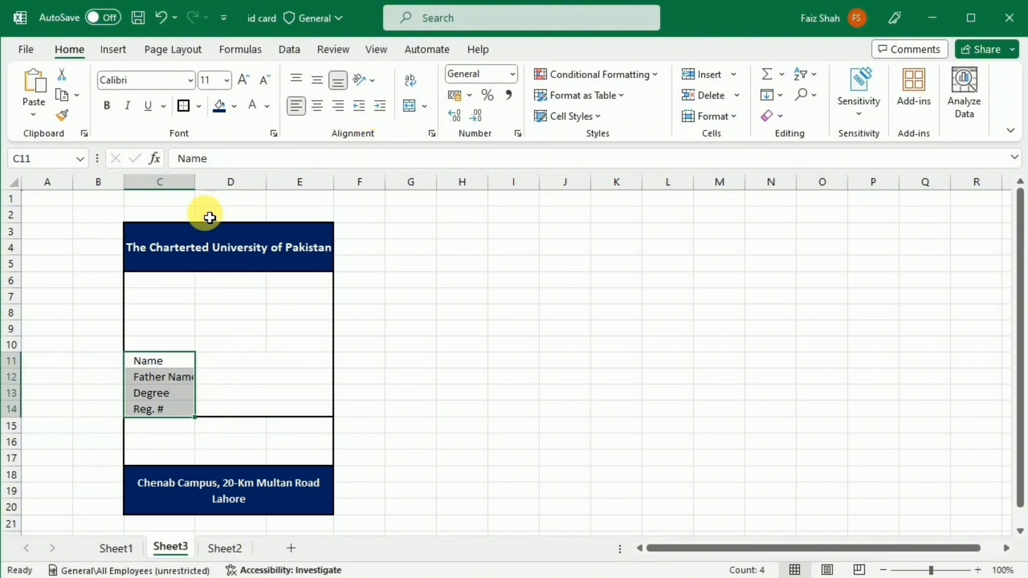
drag(202, 188, 211, 191)
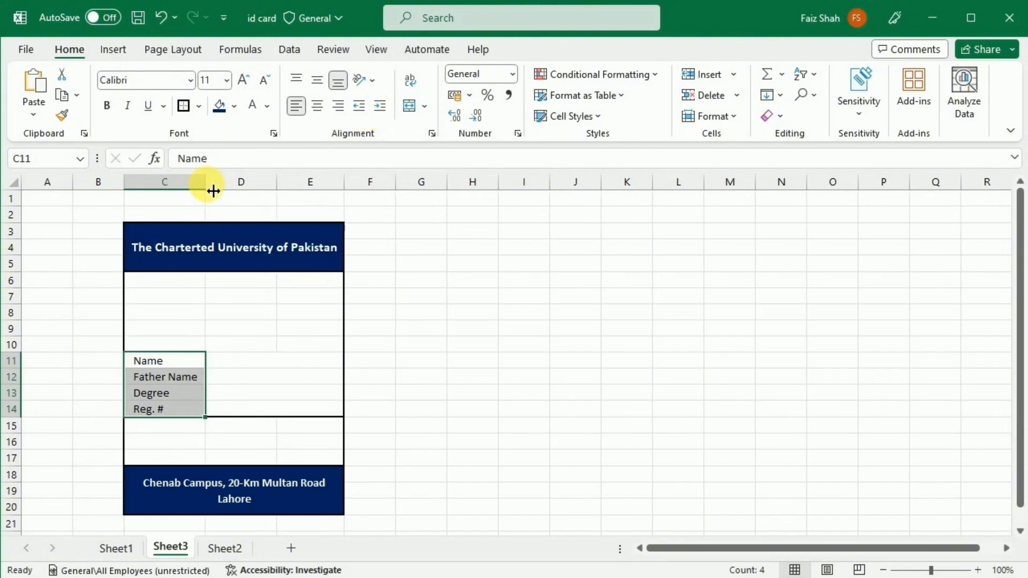
click(426, 348)
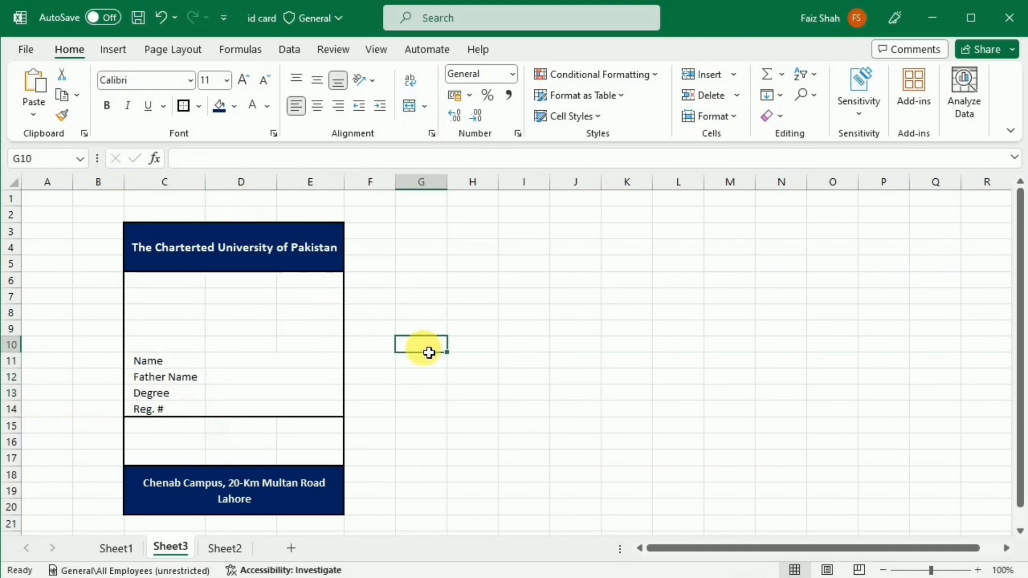
Apply thick outside borders around the label section C11:E14.
drag(160, 360, 277, 411)
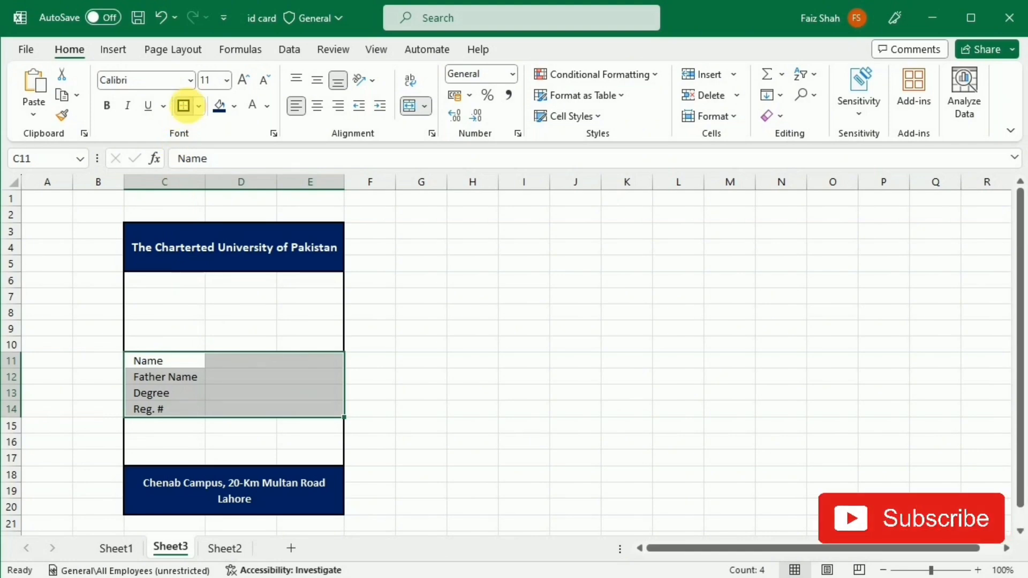
click(183, 105)
click(319, 233)
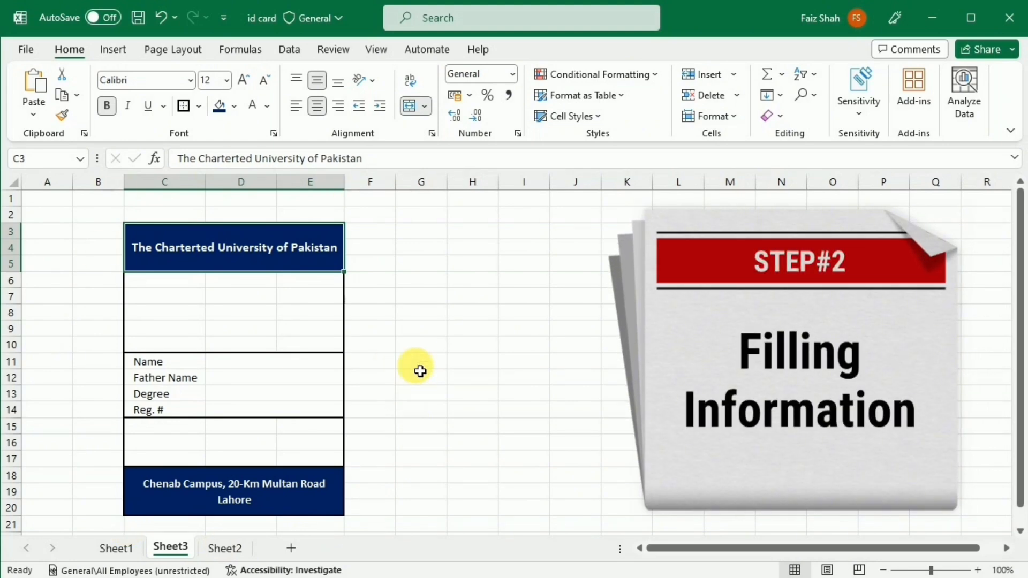
Review the student records on Sheet1 and return to the card layout on Sheet3.
click(121, 549)
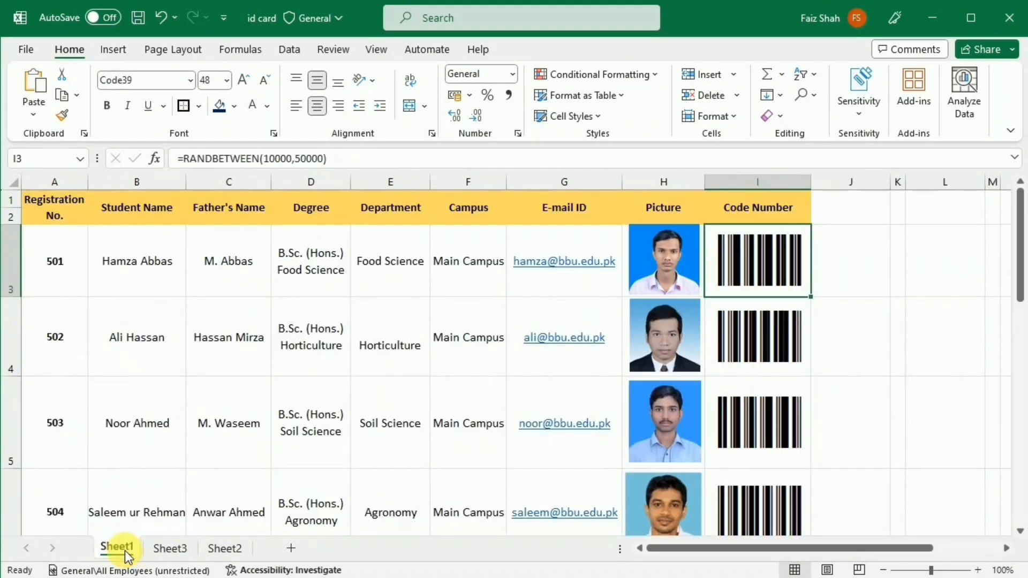
click(170, 549)
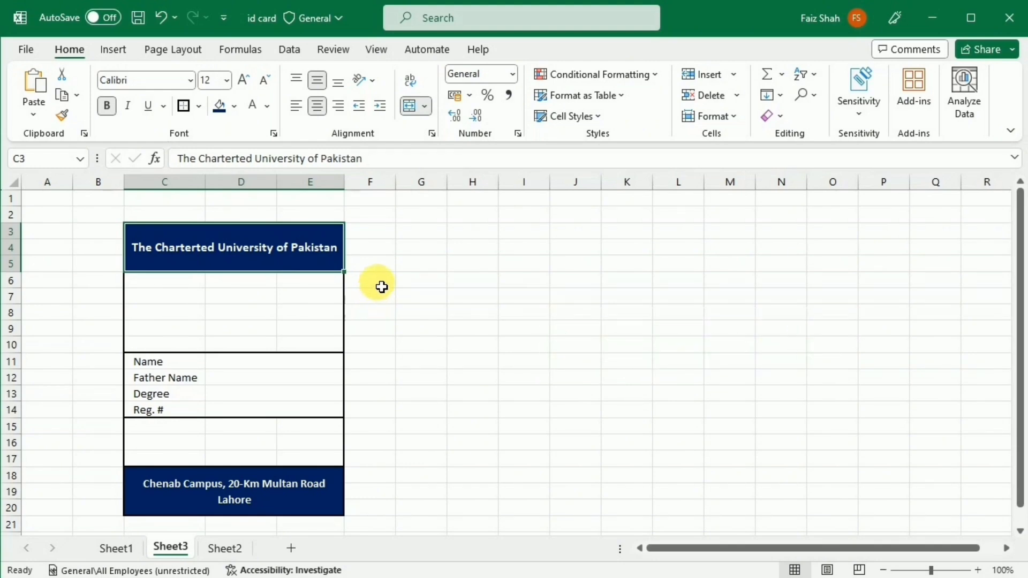
Enter the label ID in cell G4 beside the card and select the adjacent cell H4.
click(424, 255)
text(ID)
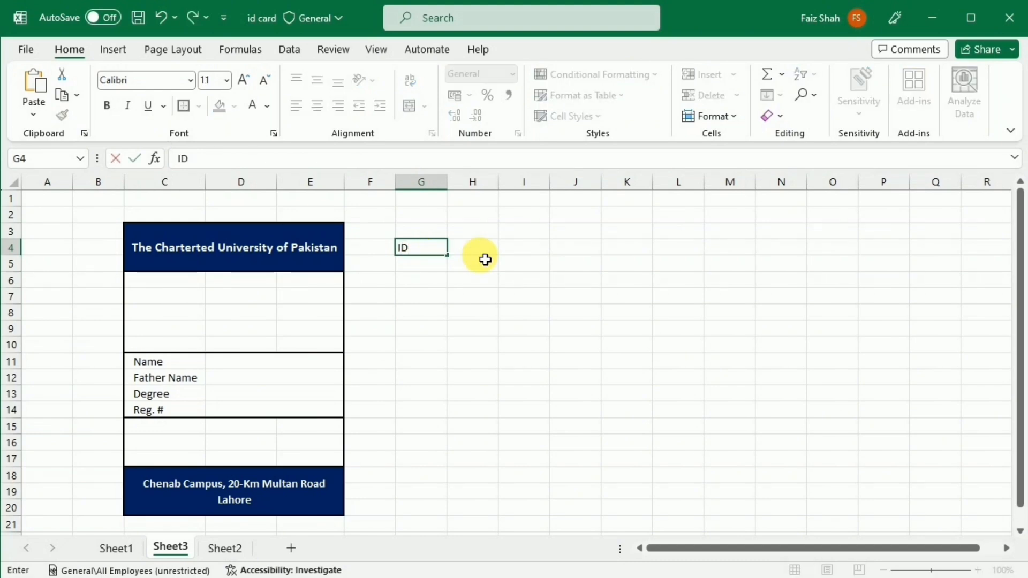
click(485, 259)
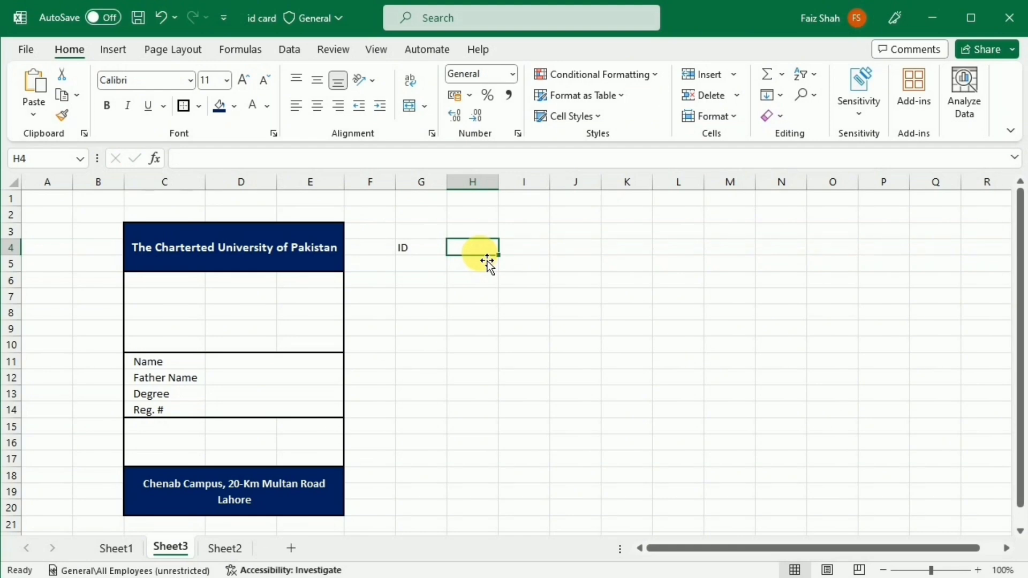
Add a list data validation to H4 using the registration numbers in Sheet1 A3:A8 as source, and choose 503.
click(289, 50)
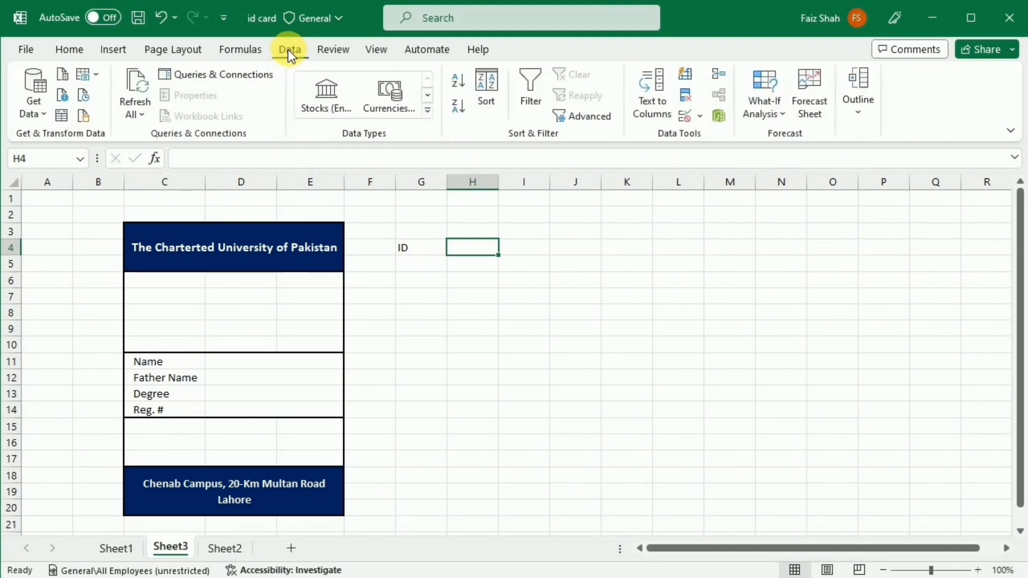
click(687, 116)
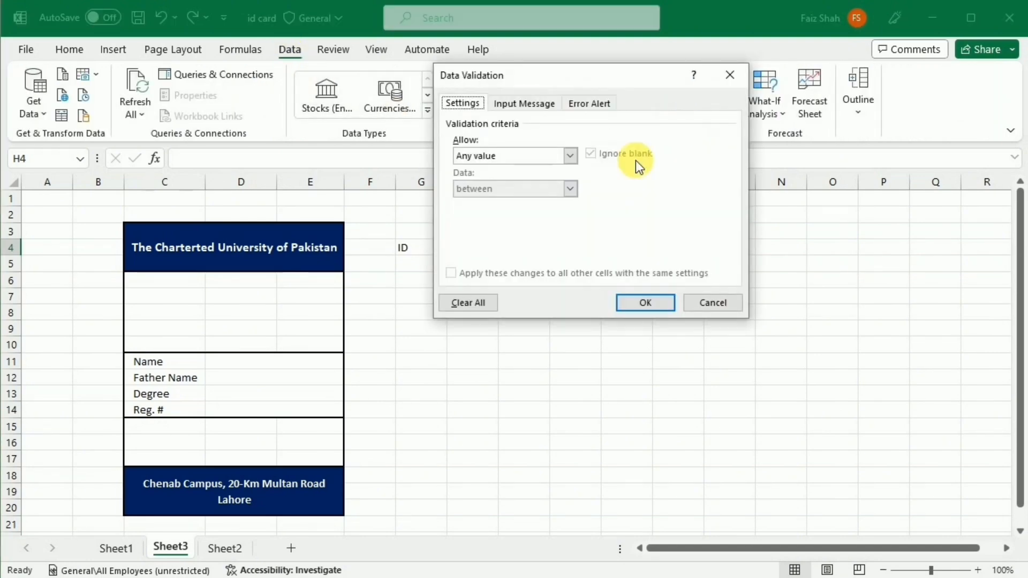
click(569, 156)
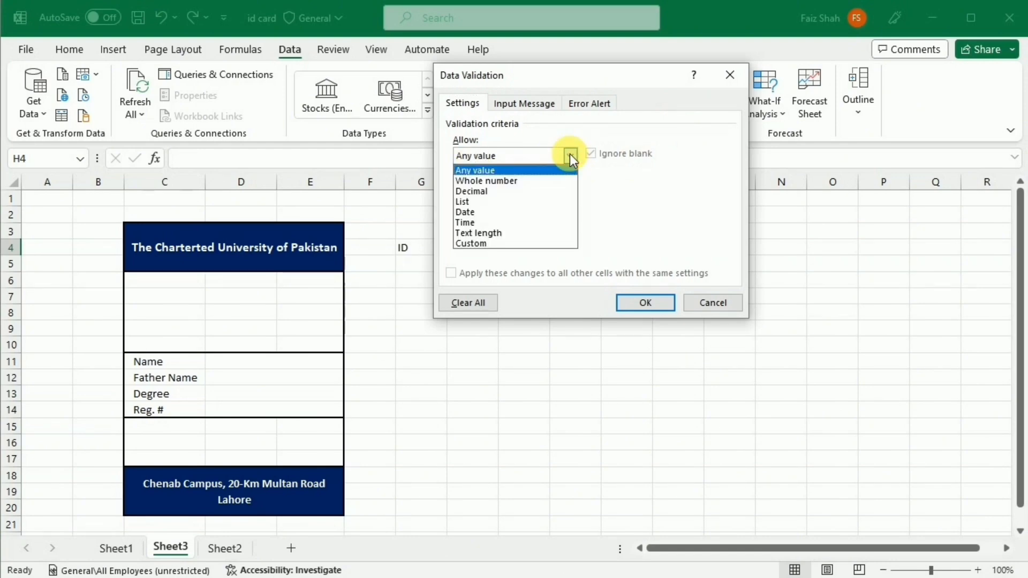
click(478, 196)
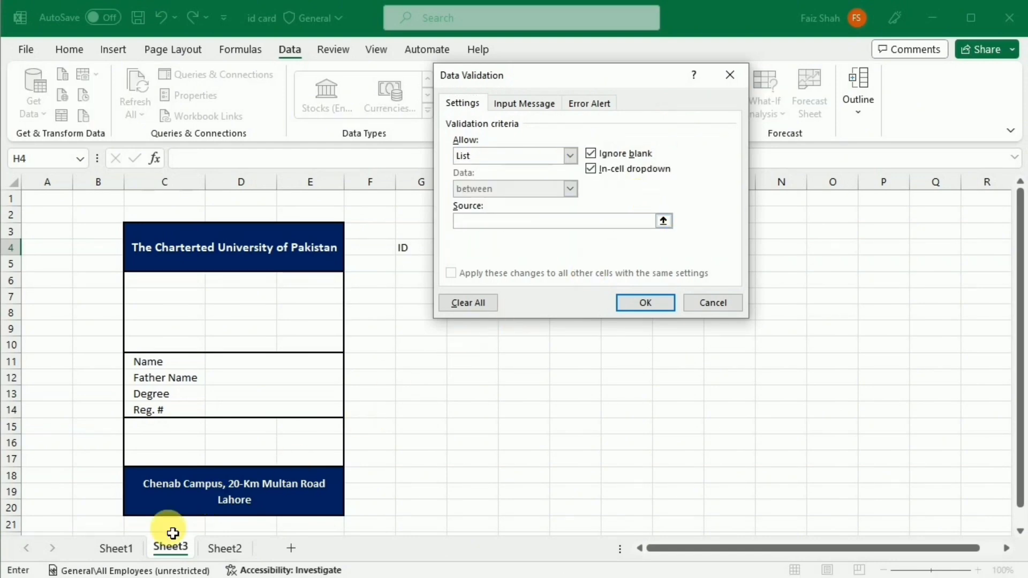
click(121, 552)
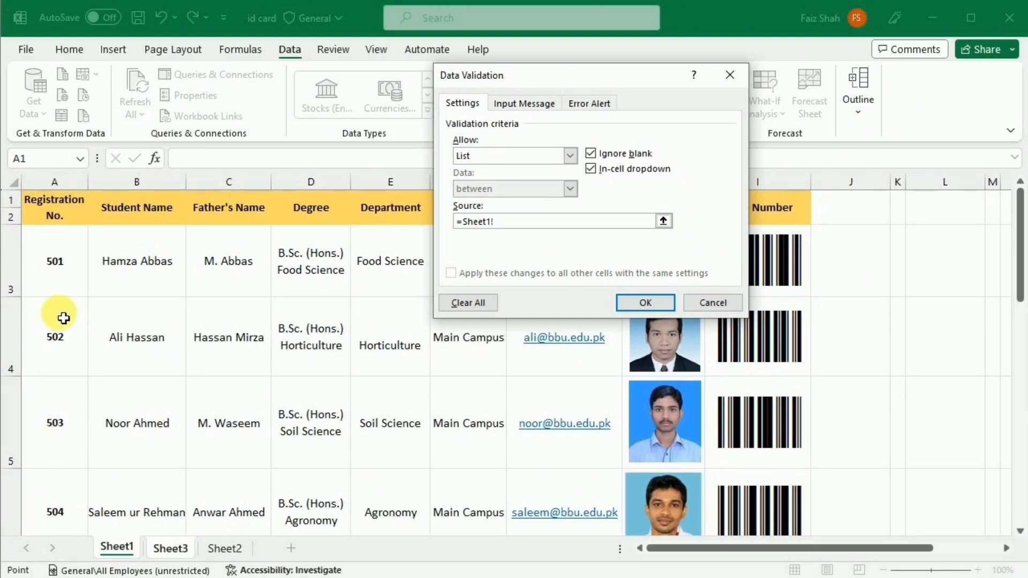
drag(69, 275, 63, 494)
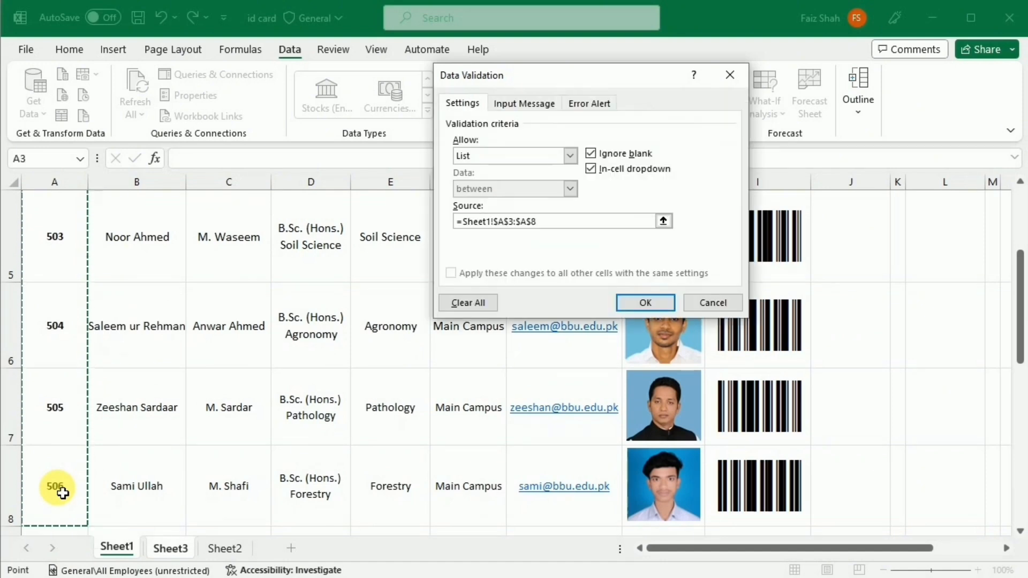
click(644, 303)
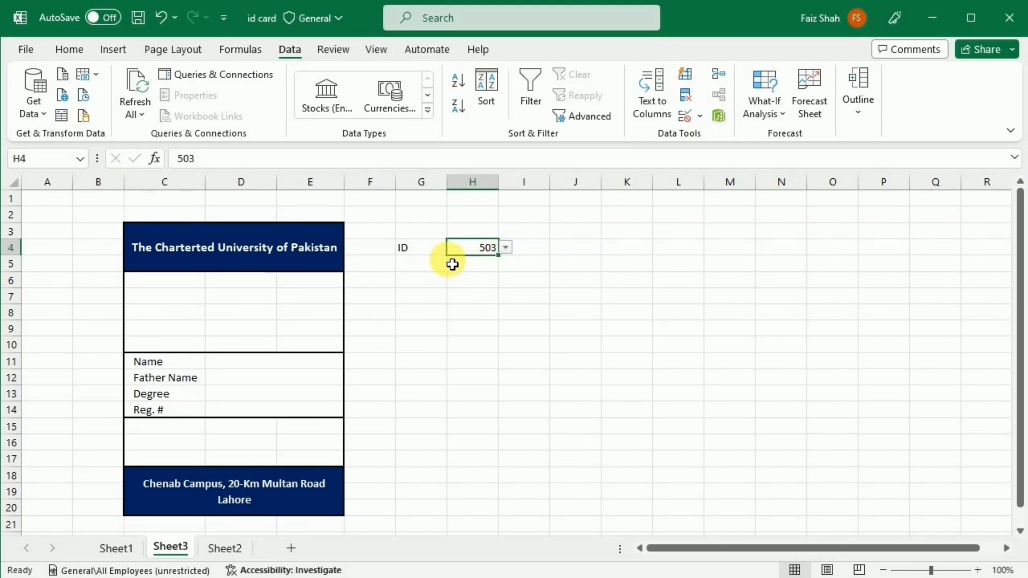
Format G4:H4 as bold 14 pt text with a thick outside border.
drag(425, 252, 468, 252)
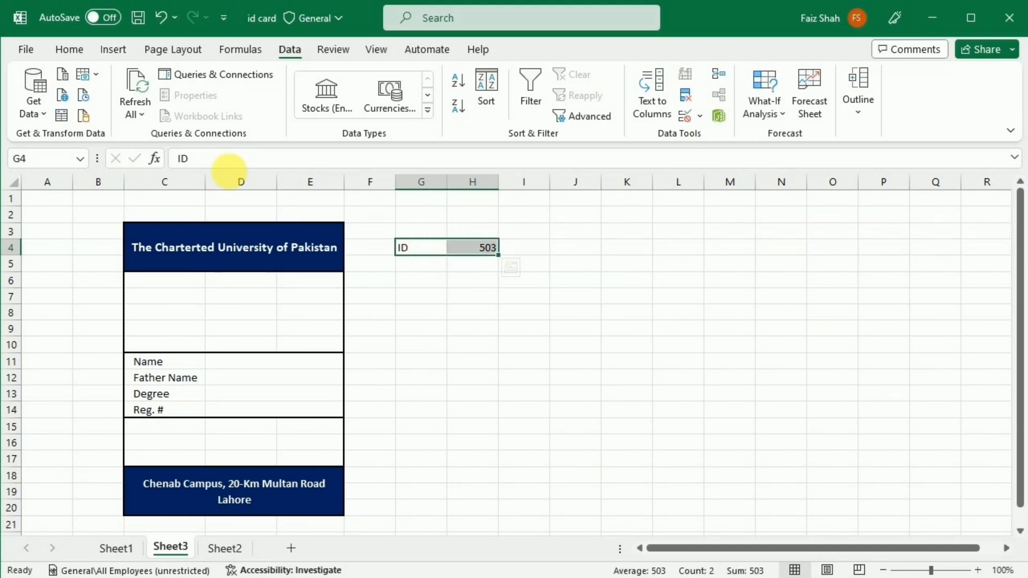
click(74, 53)
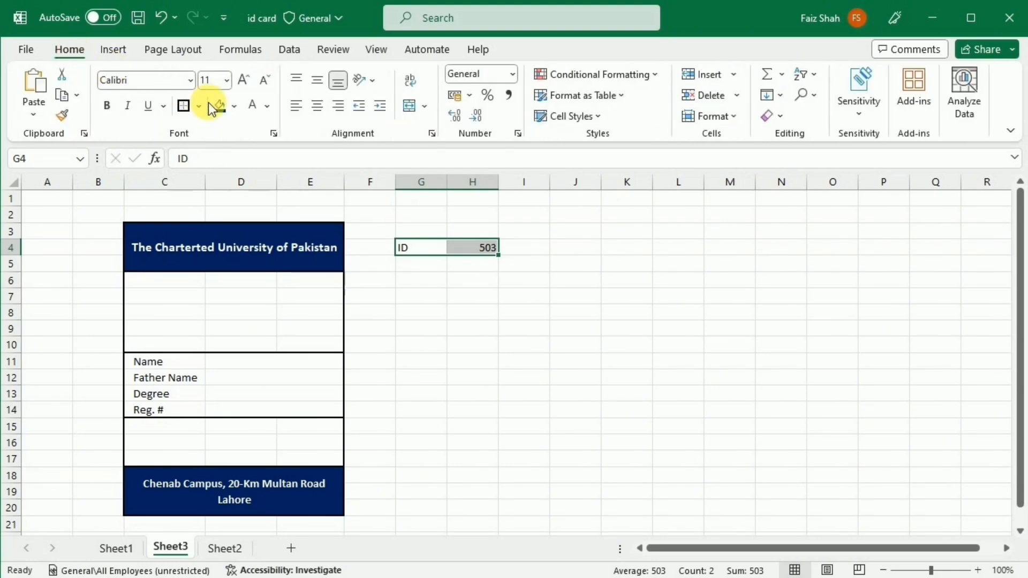
click(241, 82)
click(241, 82)
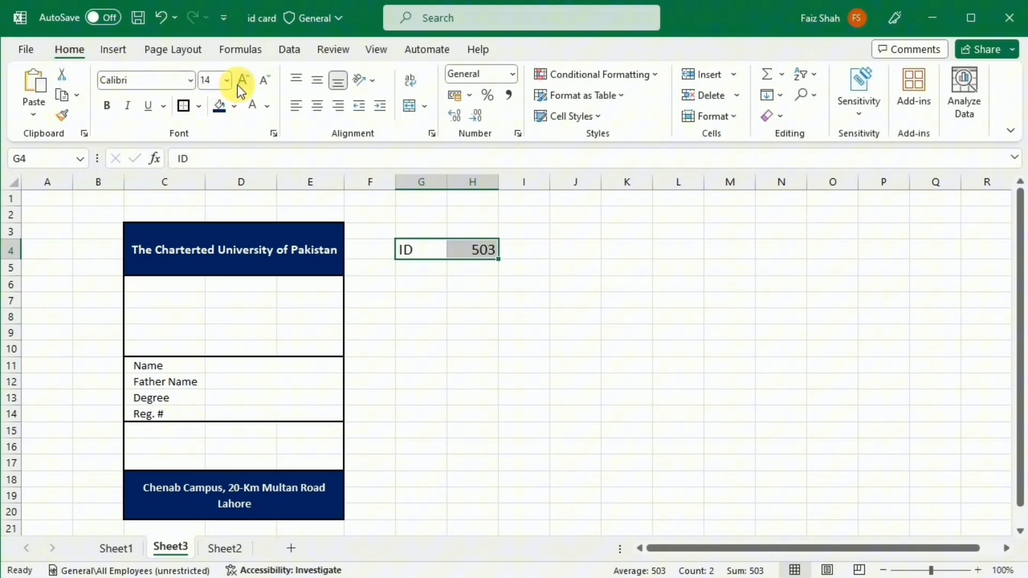
click(107, 105)
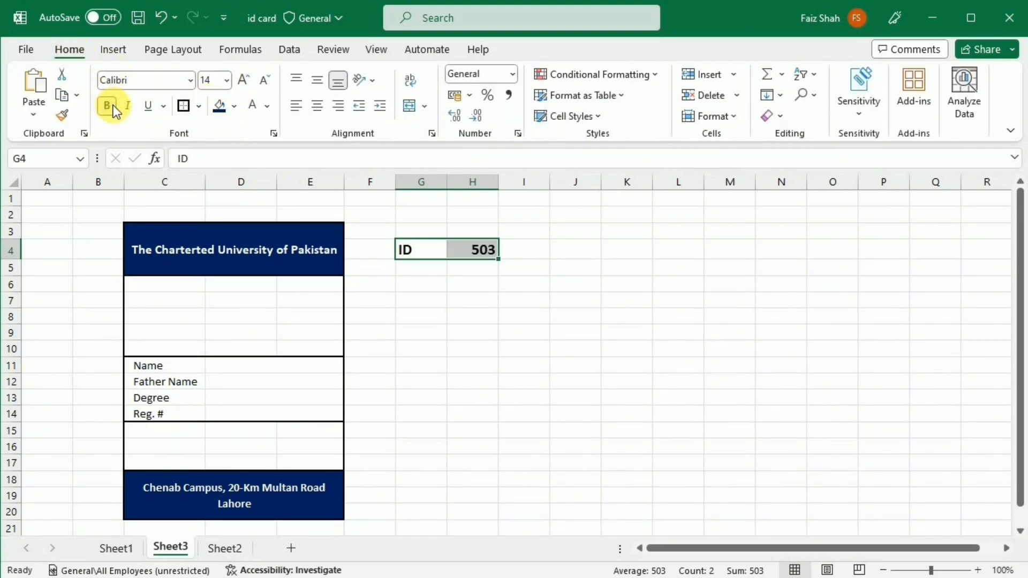
click(184, 105)
click(476, 249)
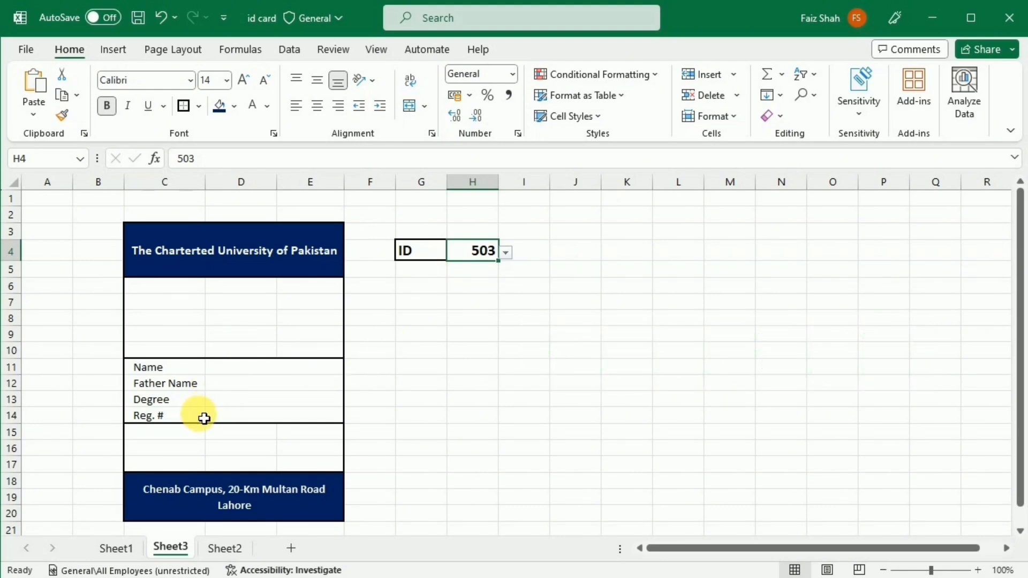
Enter the formula =VLOOKUP(H4,Sheet1!A3:I8,2,0) in D11 to fetch the student name for the selected ID.
click(238, 369)
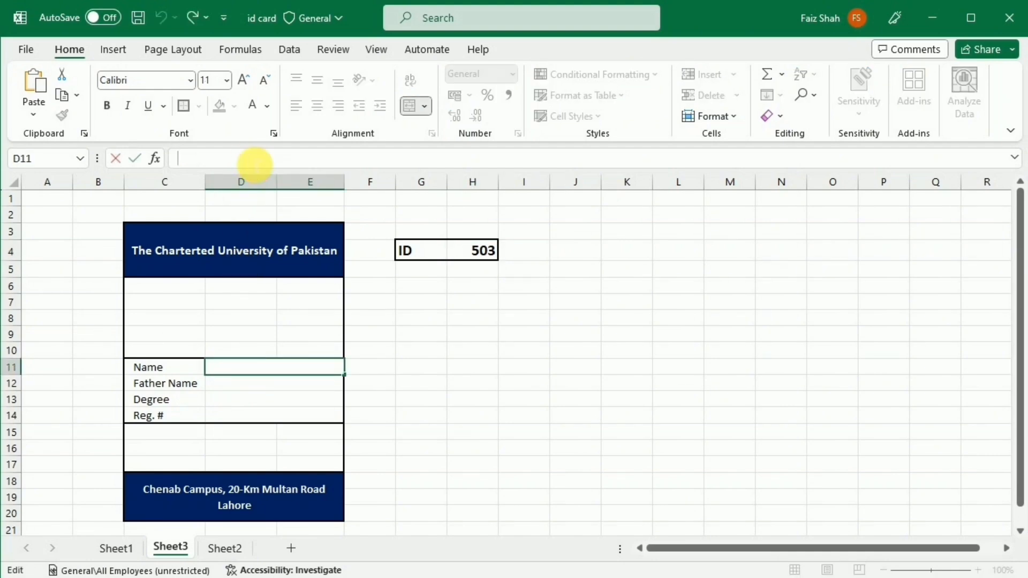
text(=vloo)
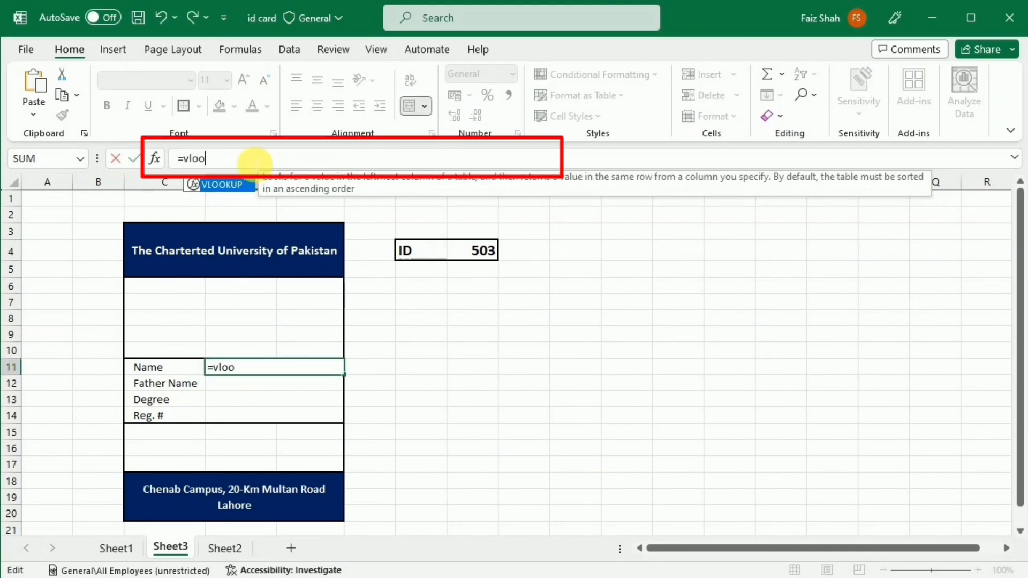
text(kup()
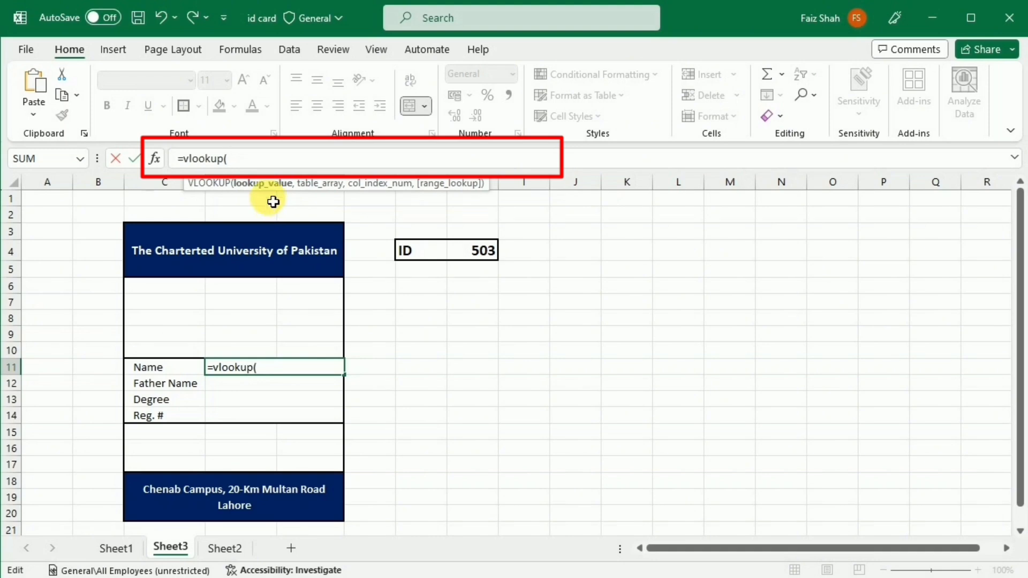
click(471, 254)
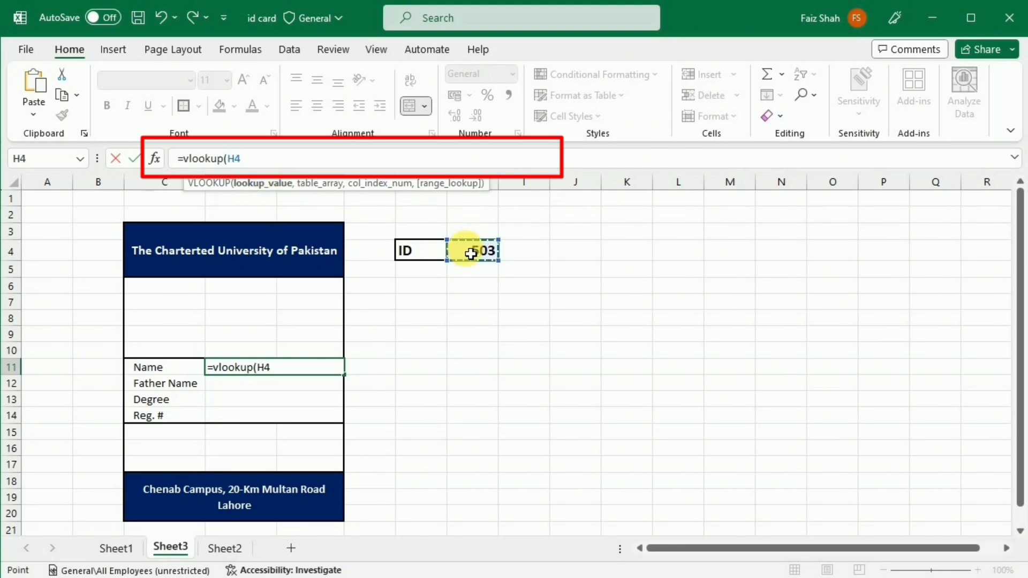
text(,)
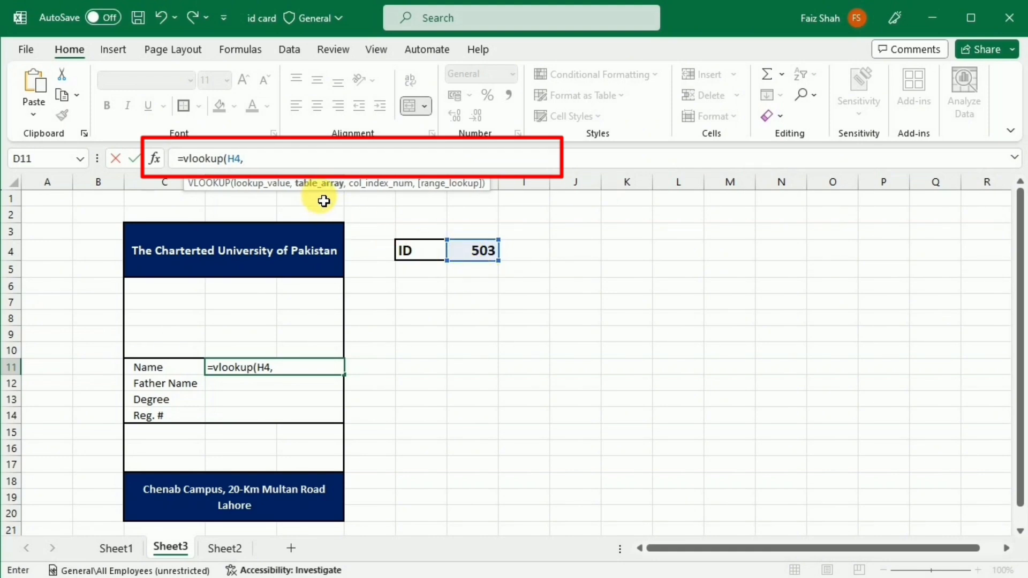
click(130, 554)
drag(51, 220, 730, 408)
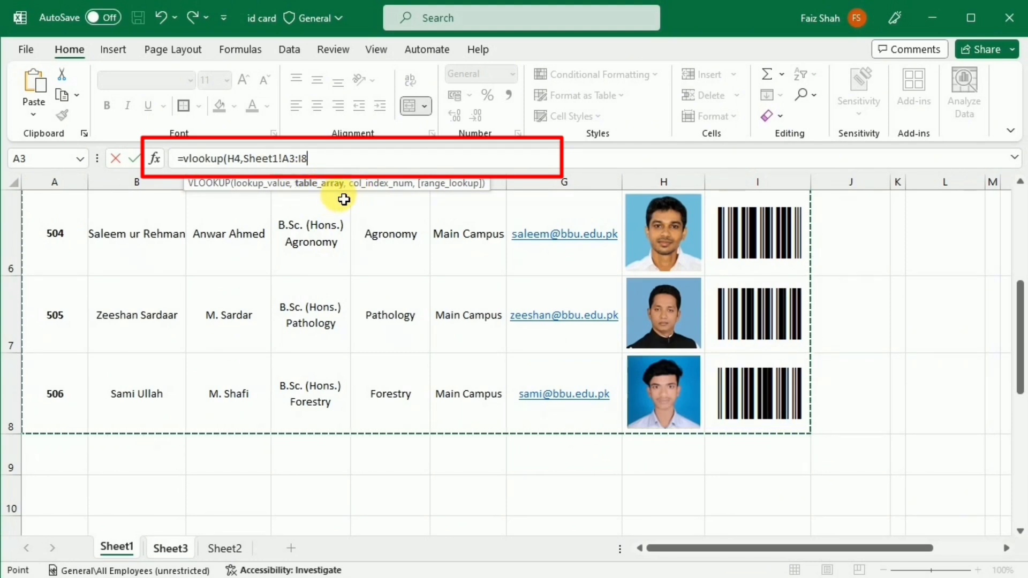
text(,)
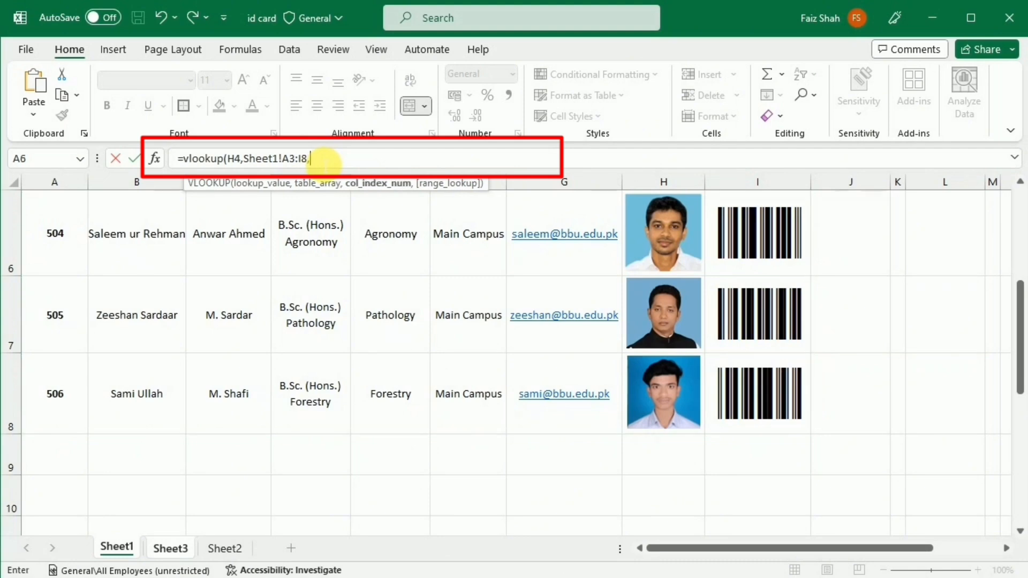
scroll(328, 259, up, 2)
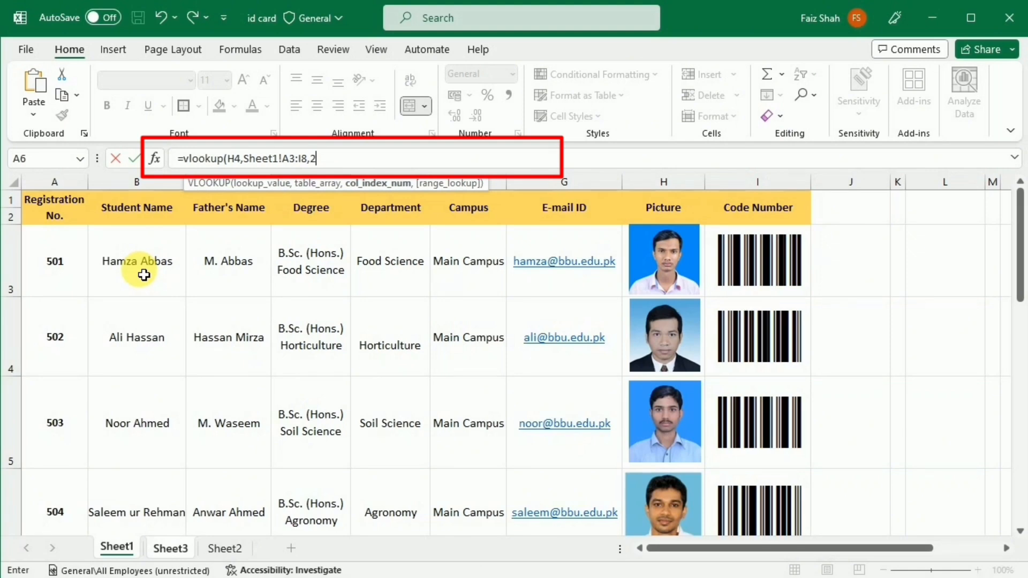
text(,)
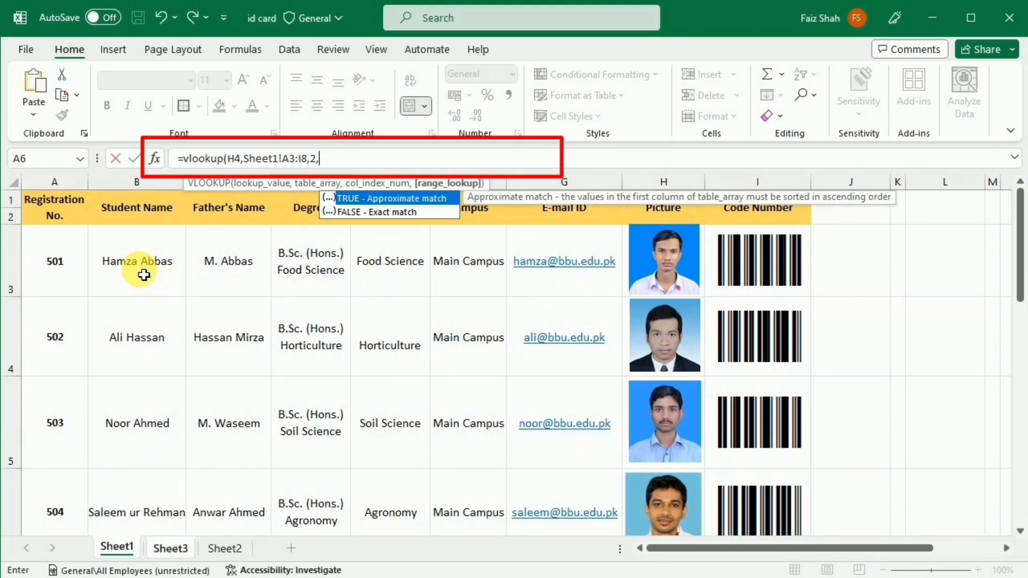
text(0))
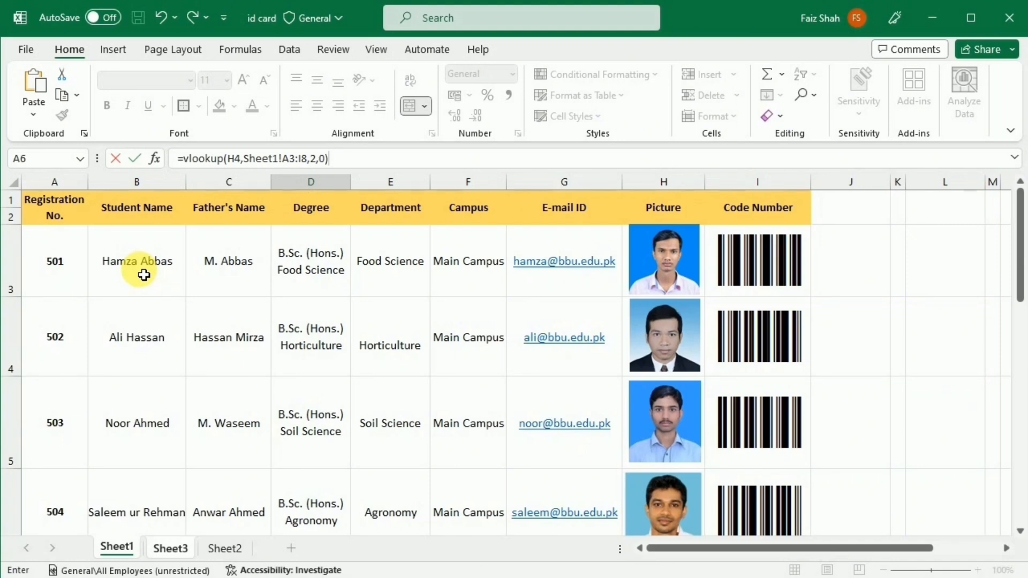
key(Return)
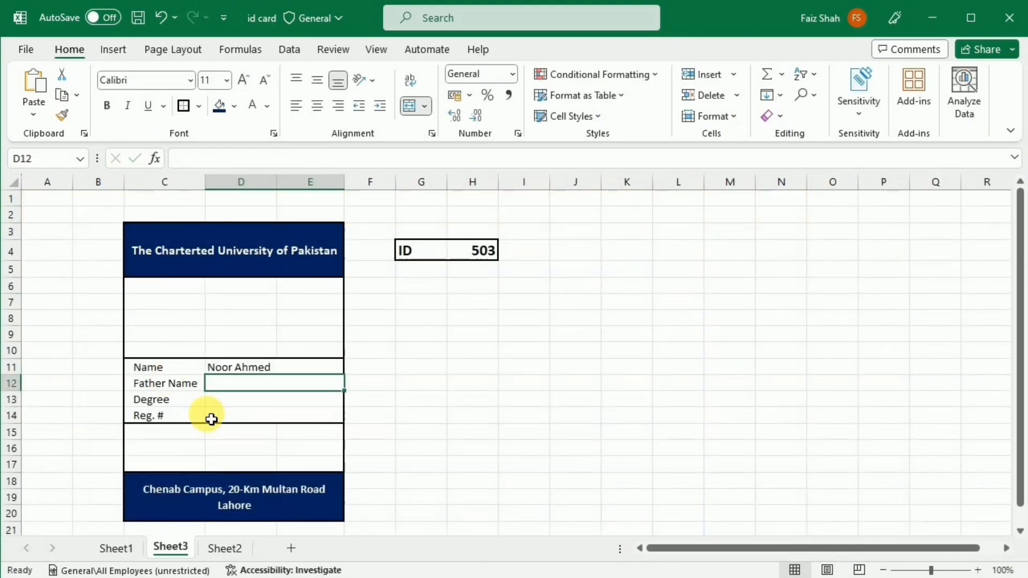
Test the name lookup by choosing ID 502 and finally 504 in H4.
click(479, 251)
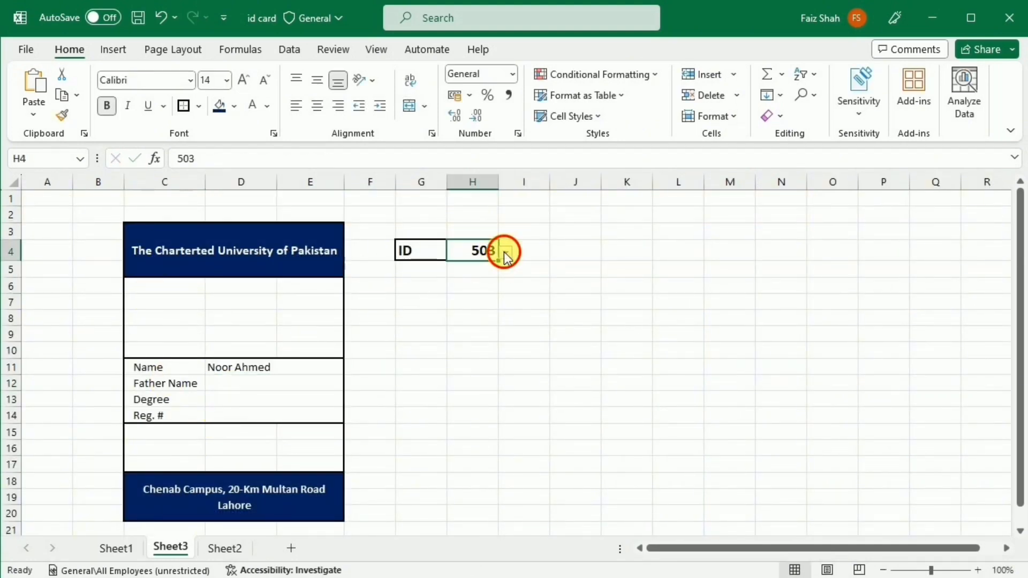
click(506, 253)
click(488, 284)
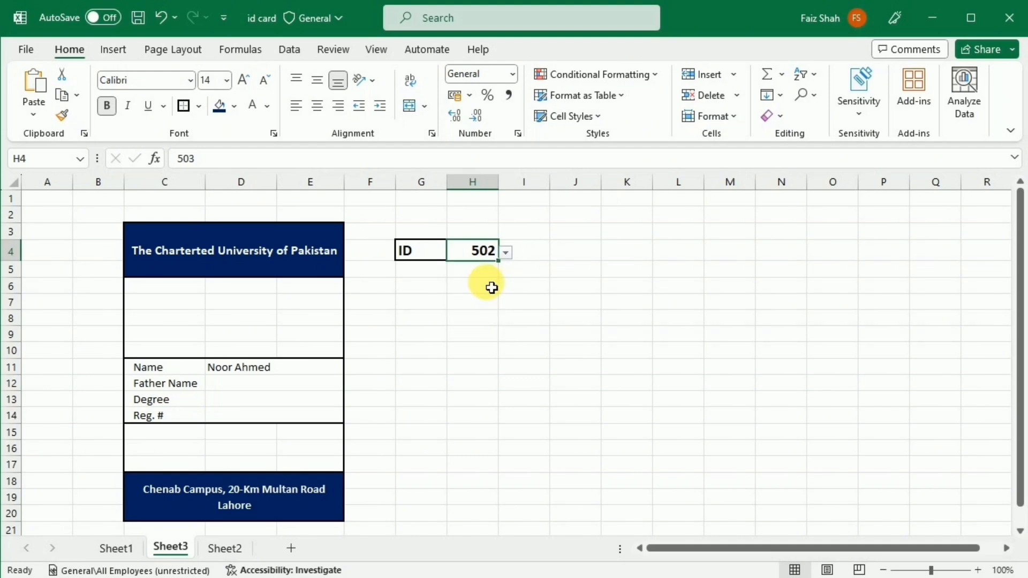
click(506, 253)
click(488, 310)
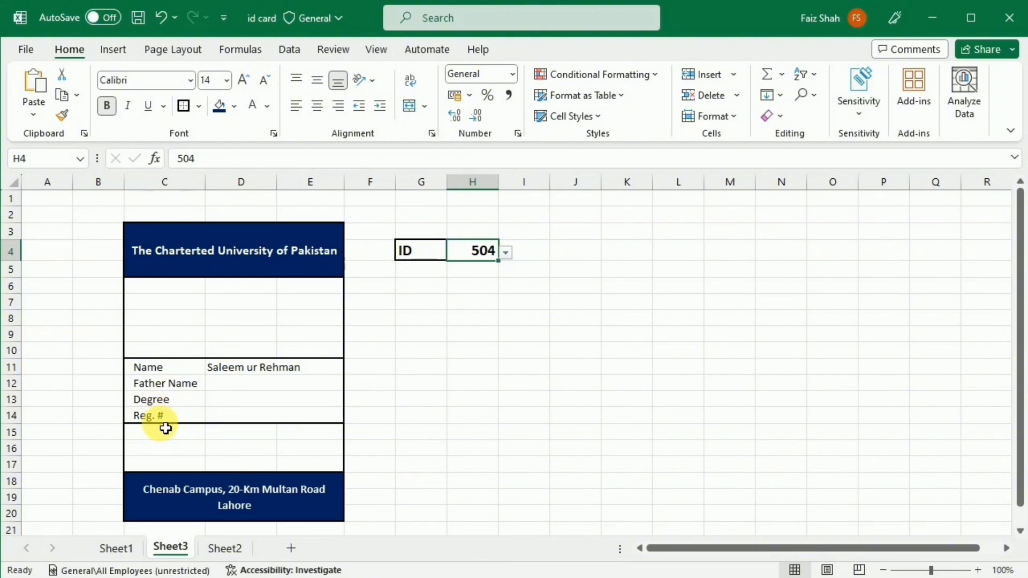
Copy the text of the VLOOKUP formula in D11 and paste it into D12 beside Father Name.
click(241, 376)
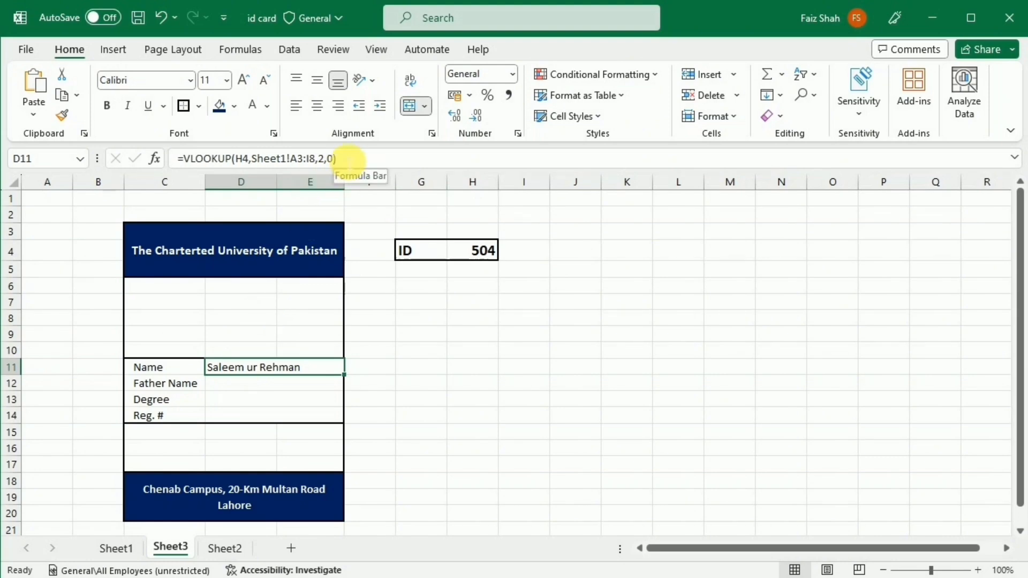
drag(355, 159, 184, 160)
key(ctrl+c)
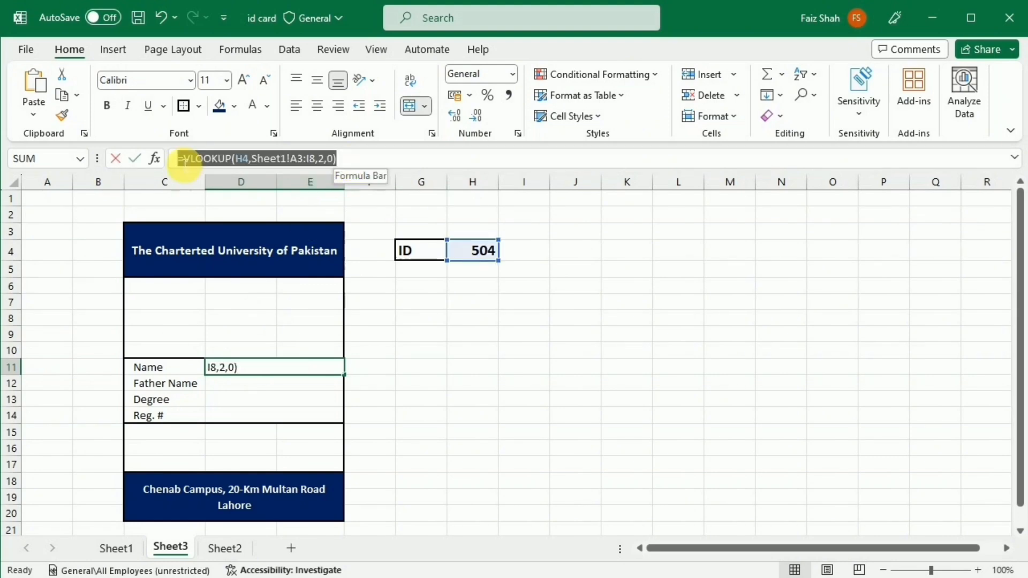
key(Return)
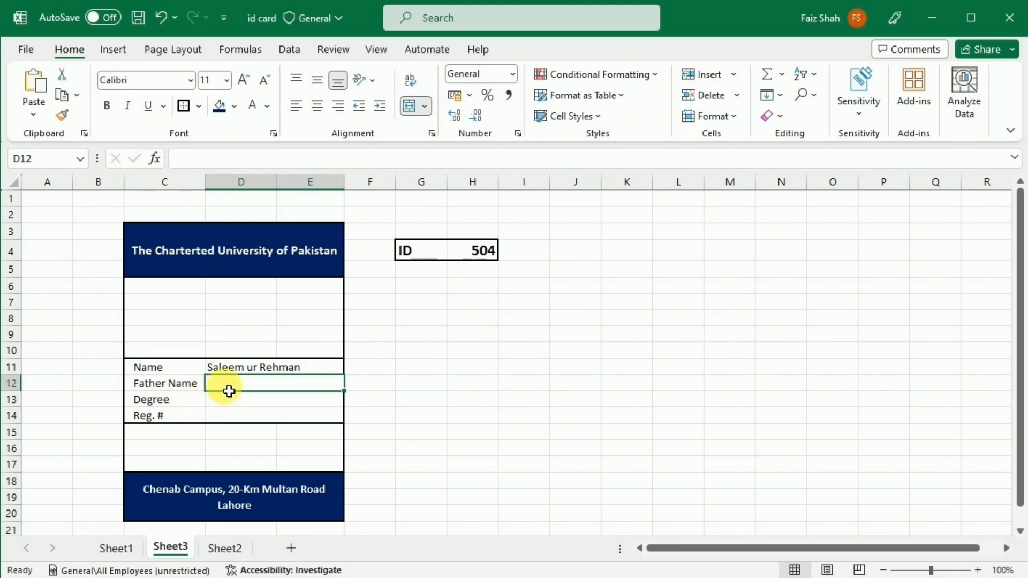
click(222, 158)
key(ctrl+v)
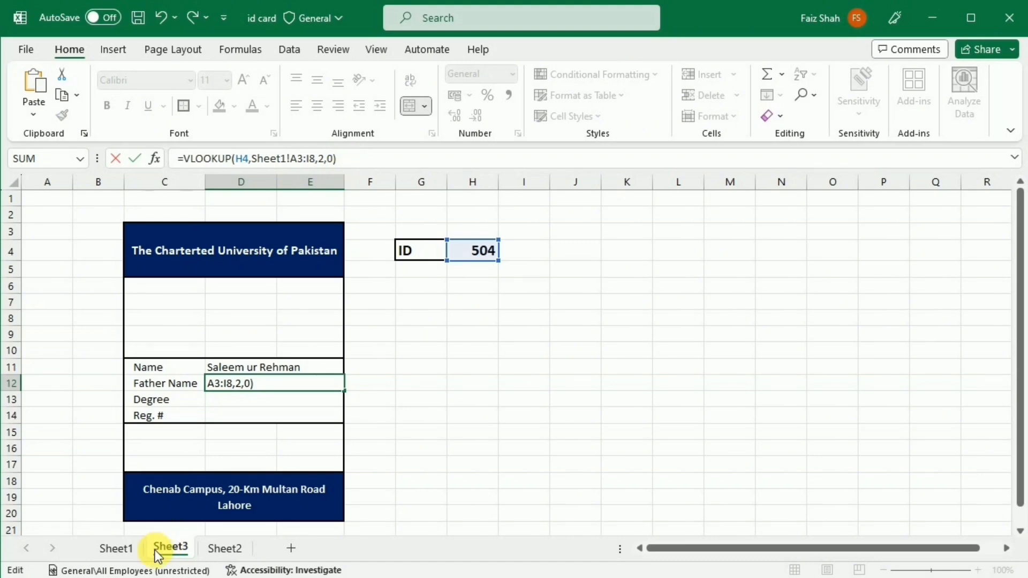
Change the column index in D12's VLOOKUP to 3 so it fetches the father's name from Sheet1.
click(117, 548)
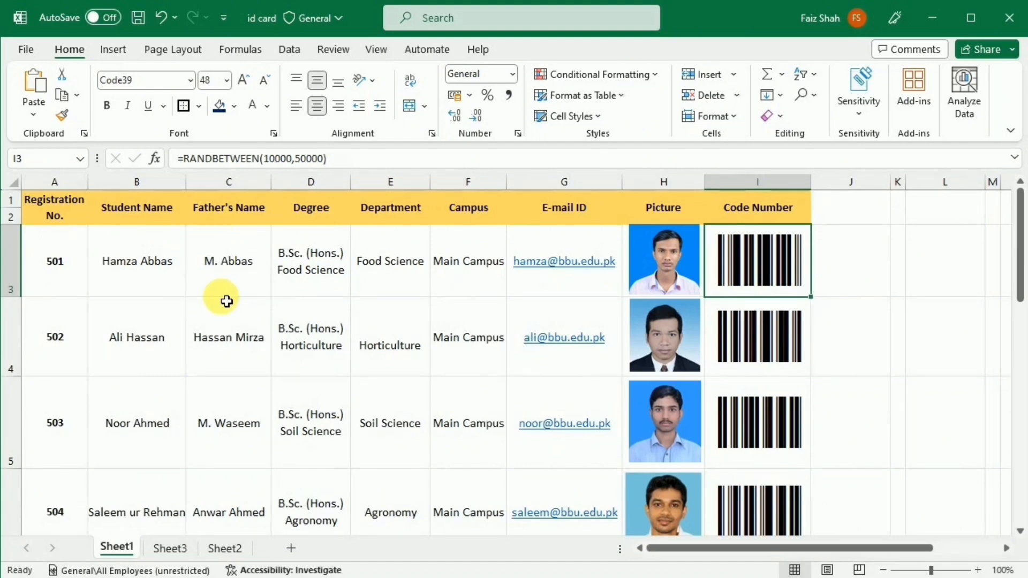
click(169, 551)
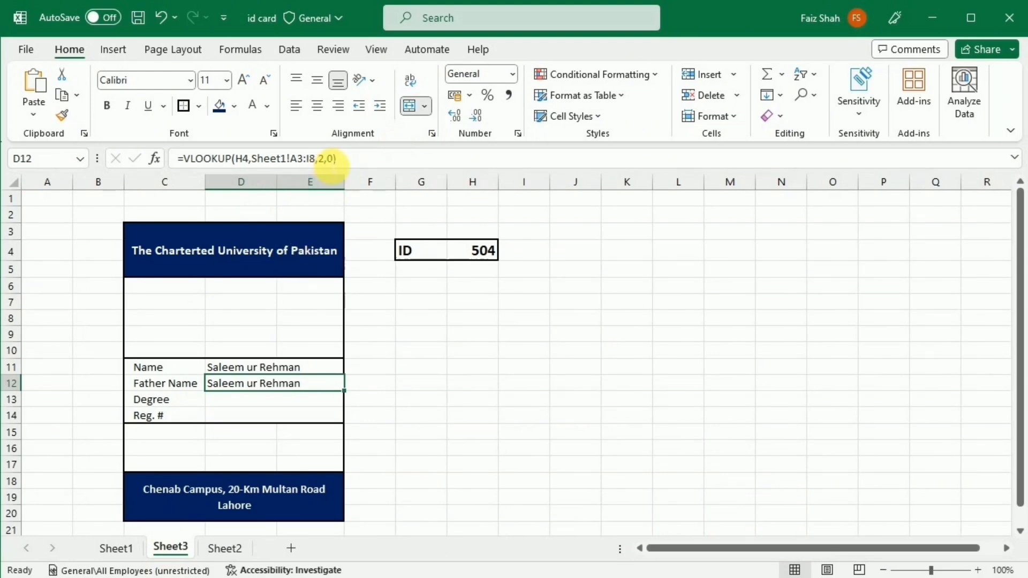
click(333, 161)
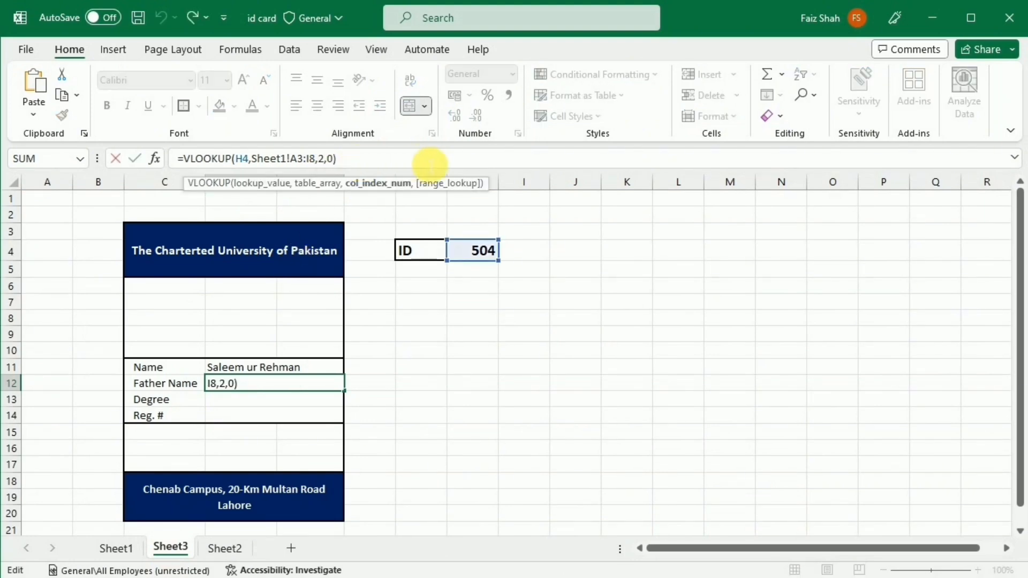
key(Left)
key(Left)
key(Left)
key(BackSpace)
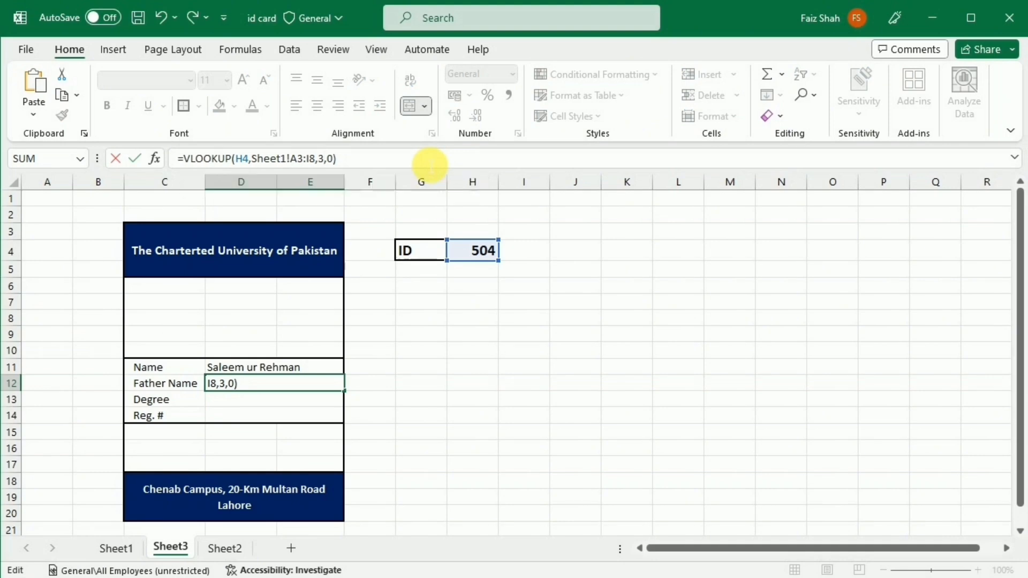
key(Return)
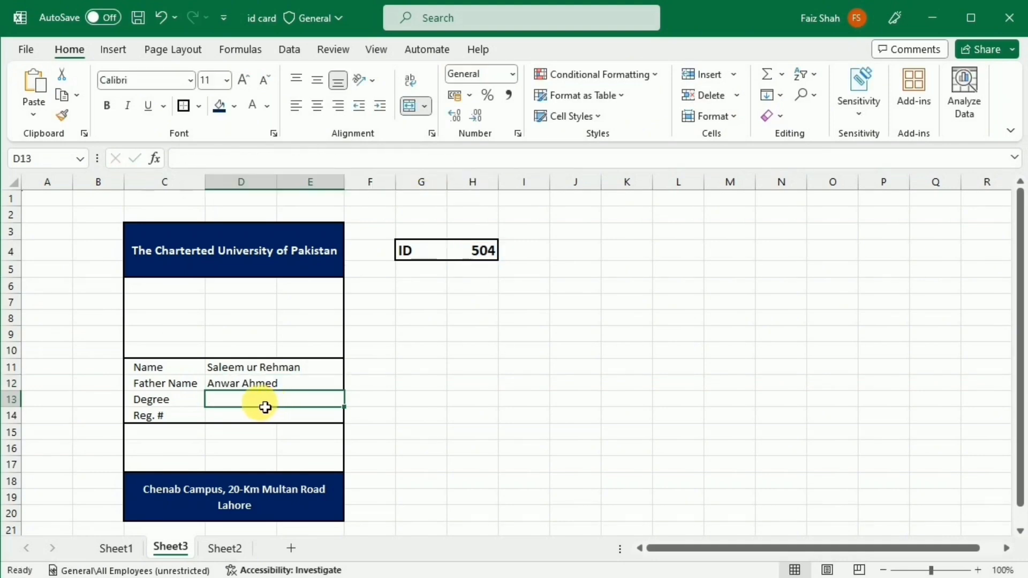
Paste the copied VLOOKUP into D13 beside Degree and set its column index to 4, giving =VLOOKUP(H4,Sheet1!A3:I8,4,0).
click(272, 164)
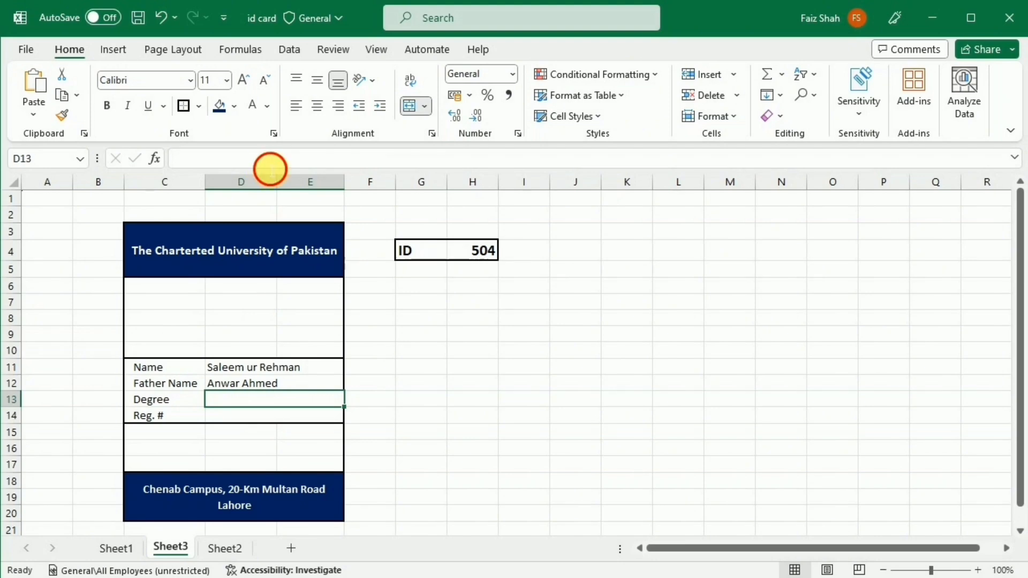
key(ctrl+v)
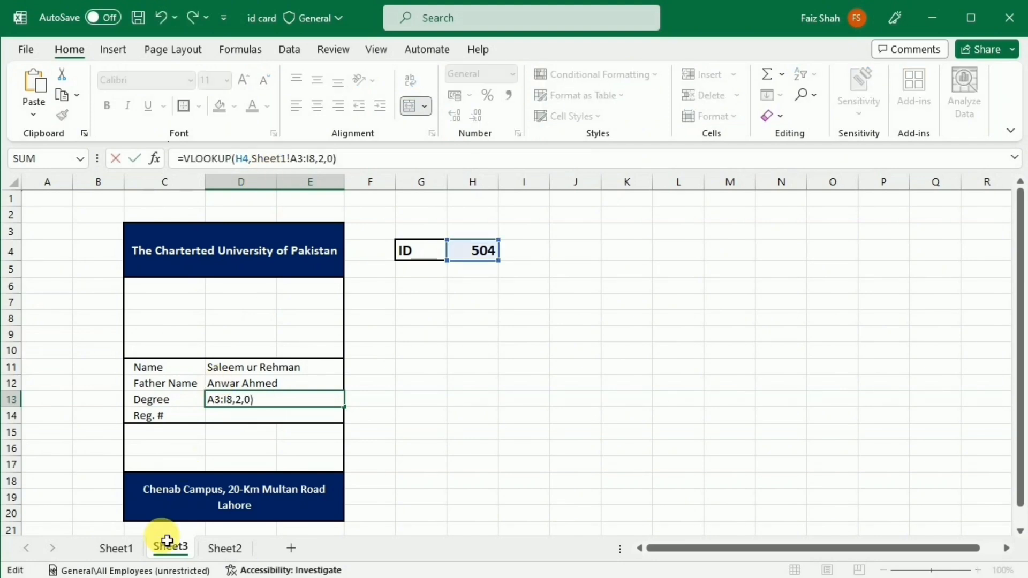
click(117, 554)
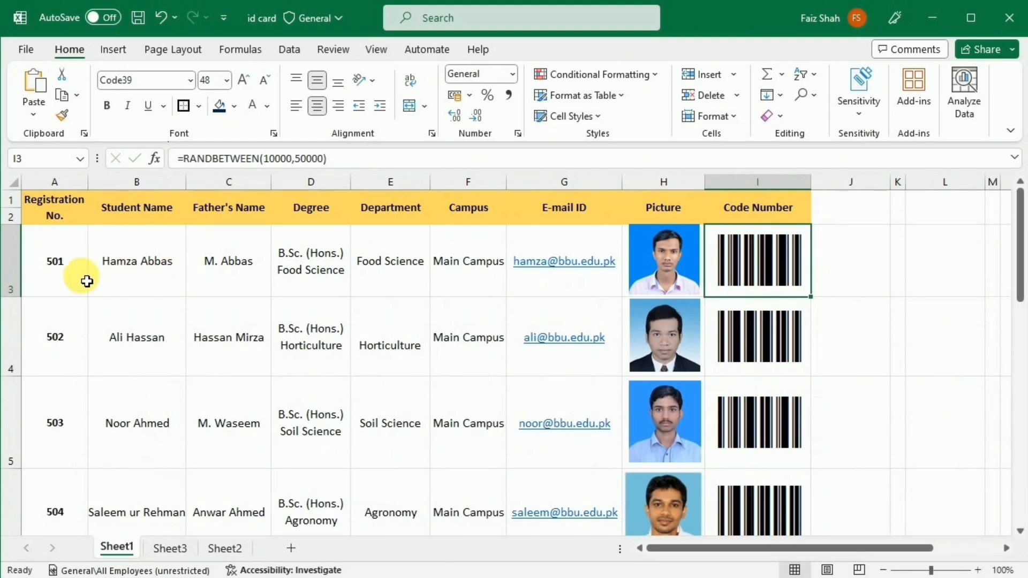
click(170, 549)
key(BackSpace)
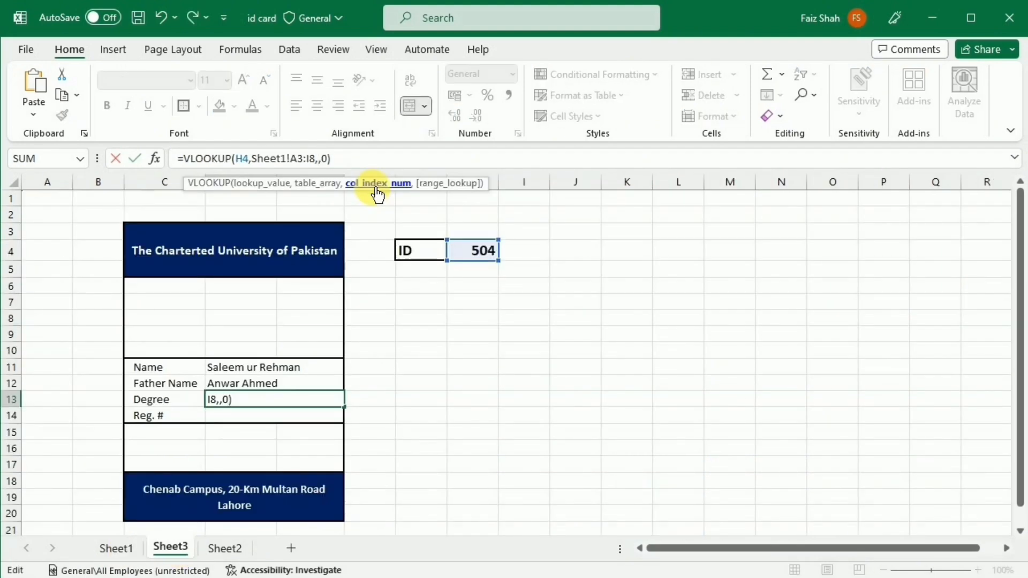
text(4)
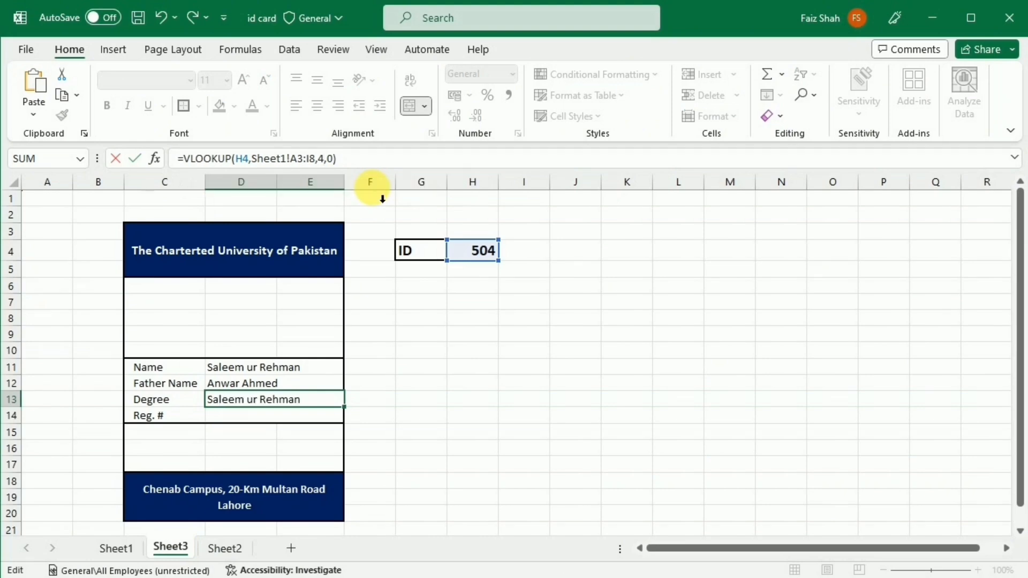
key(Return)
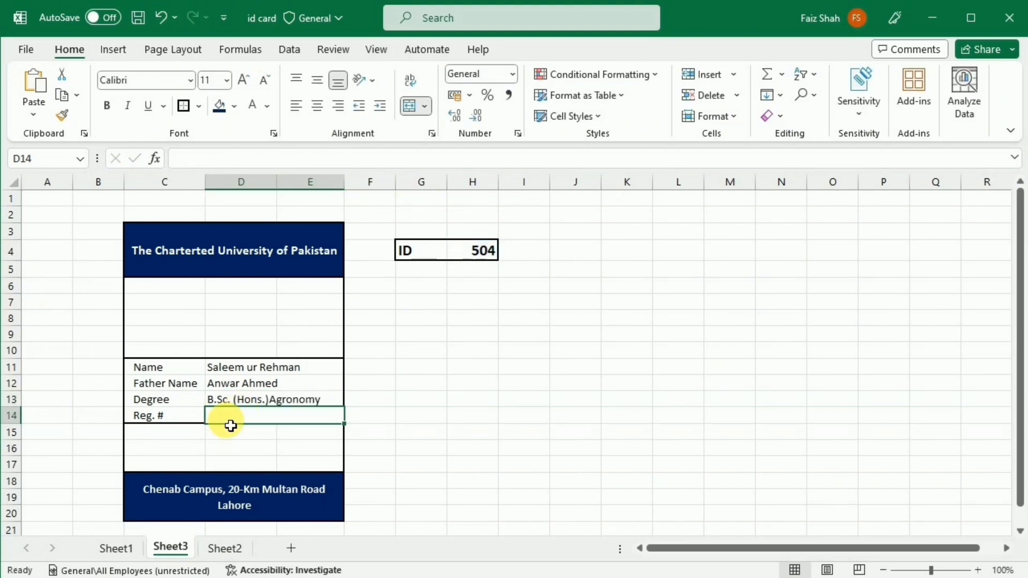
Paste the copied VLOOKUP into D14 beside Reg. # and set its column index to 1, giving =VLOOKUP(H4,Sheet1!A3:I8,1,0).
click(221, 161)
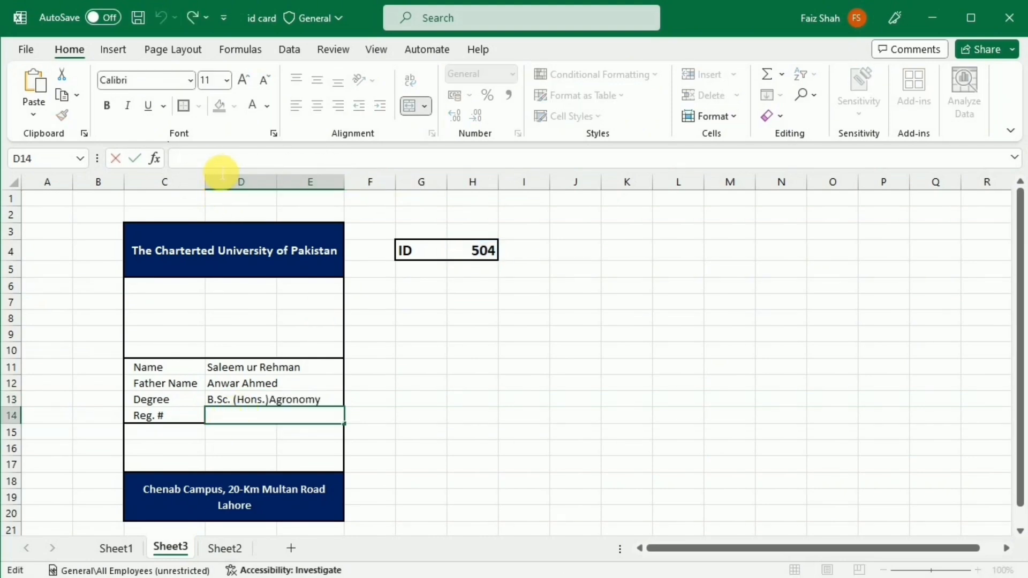
key(ctrl+v)
click(329, 170)
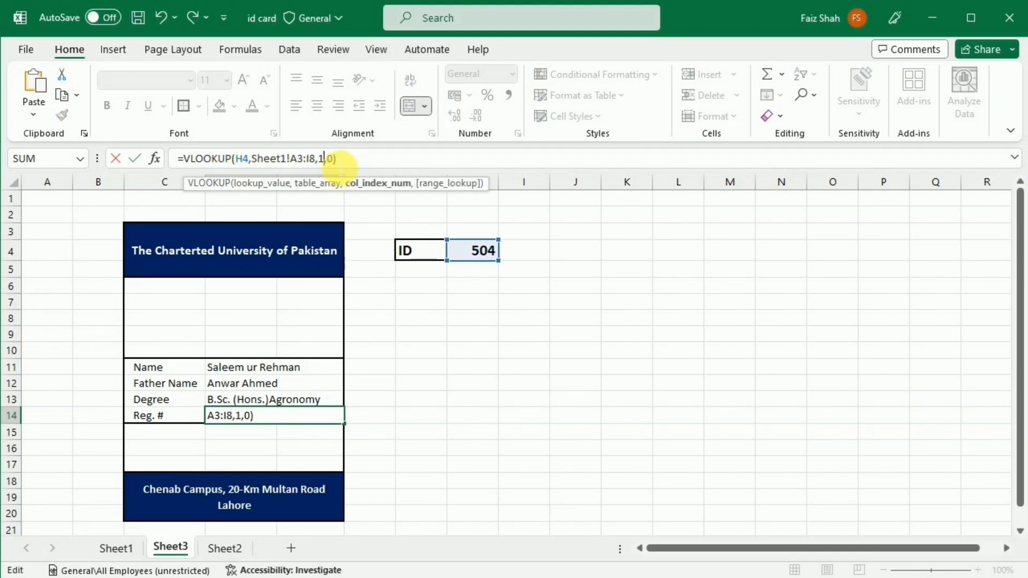
text(1)
key(Return)
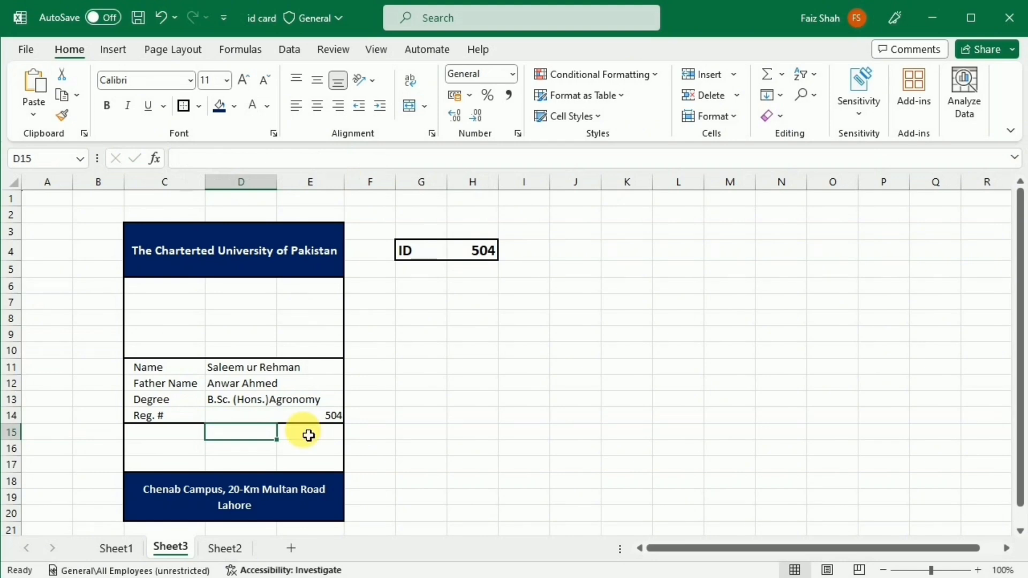
Left-align the Reg. # value in D14, and make all lookup values in D11:D14 bold and indented.
click(314, 421)
click(298, 107)
drag(291, 368, 283, 418)
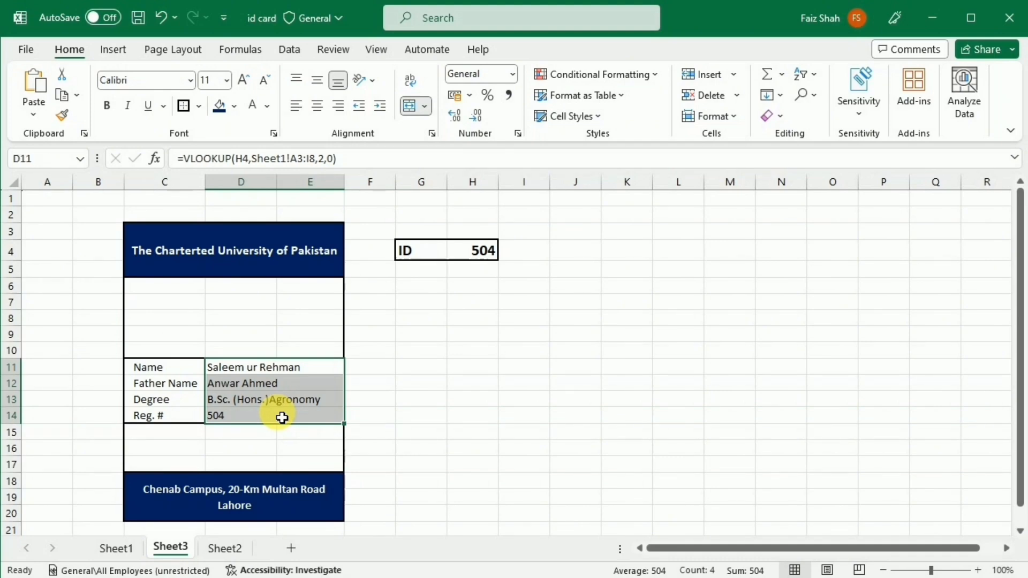
key(ctrl+b)
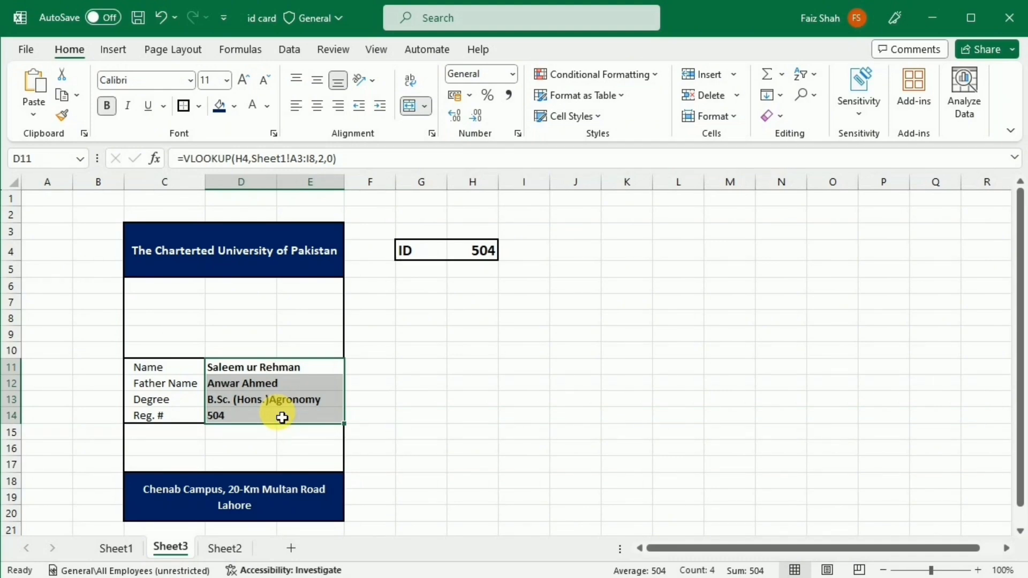
click(382, 107)
click(441, 366)
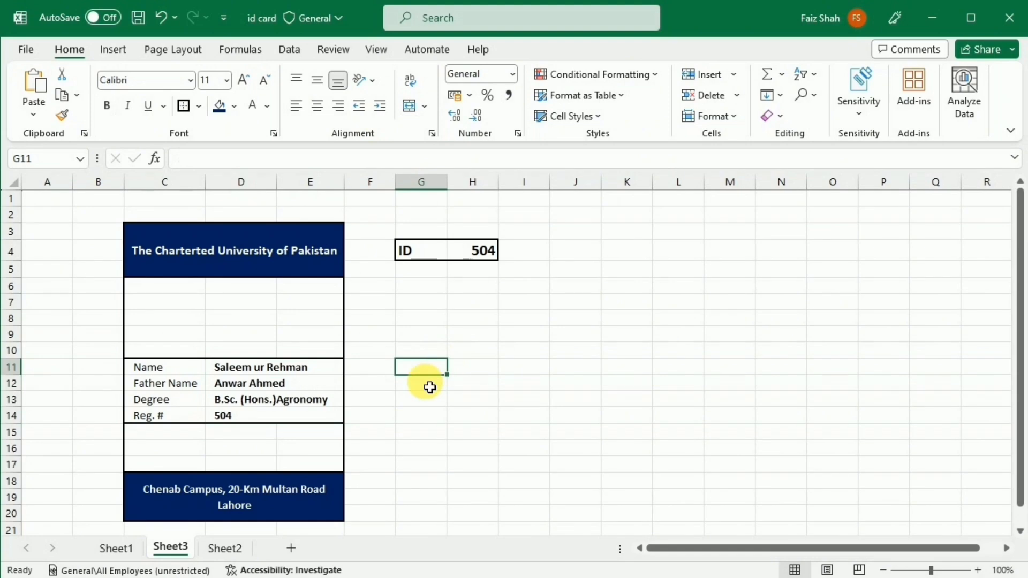
Test the card's lookups by choosing ID 502, 504 and finally 506 in H4.
click(492, 255)
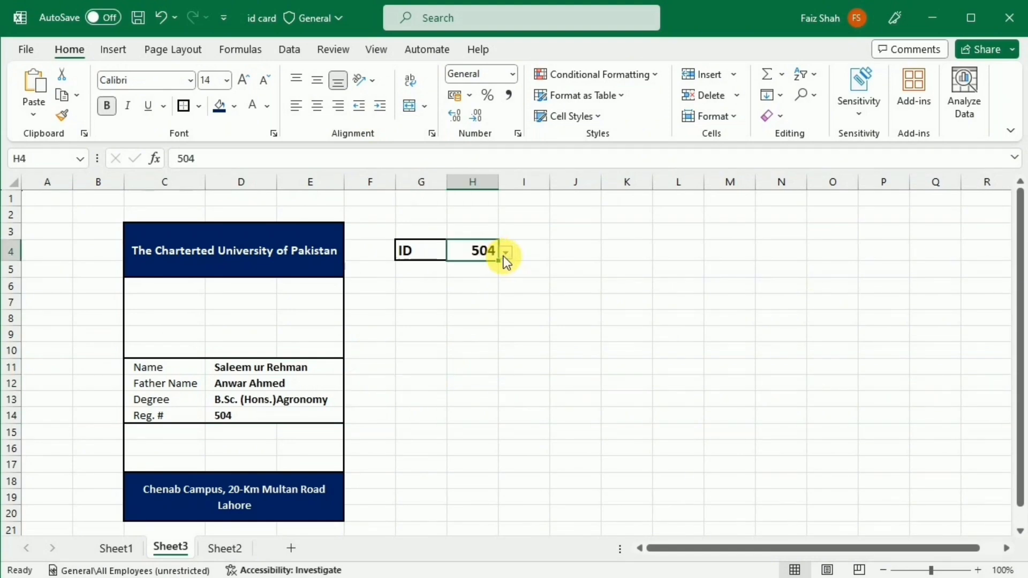
click(506, 252)
click(491, 277)
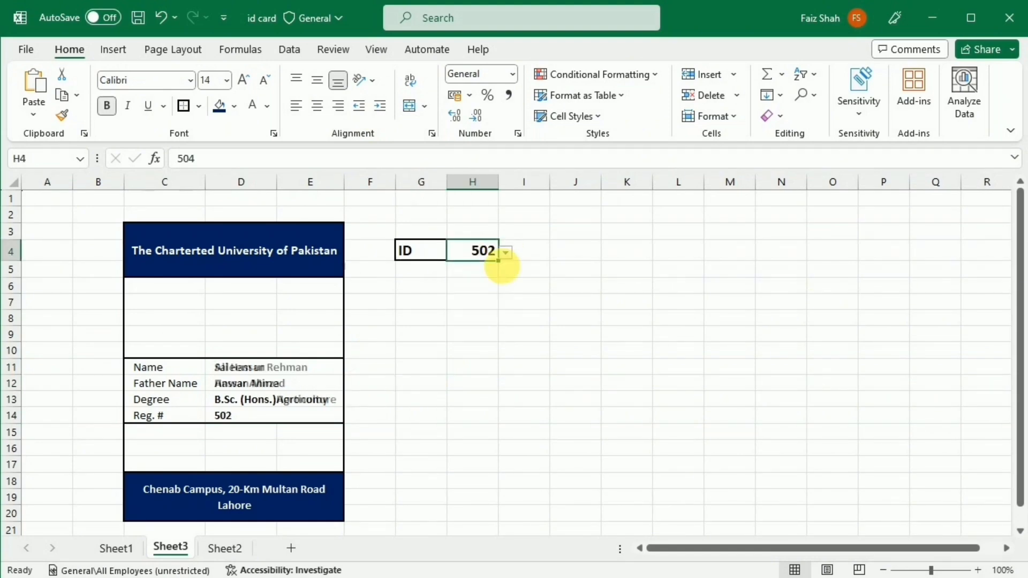
click(506, 252)
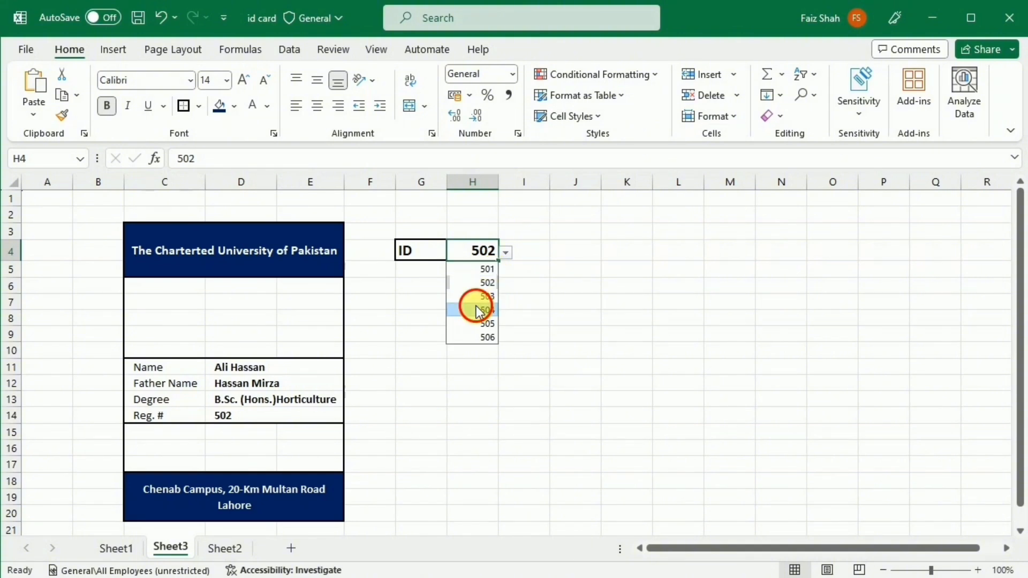
click(479, 310)
click(508, 252)
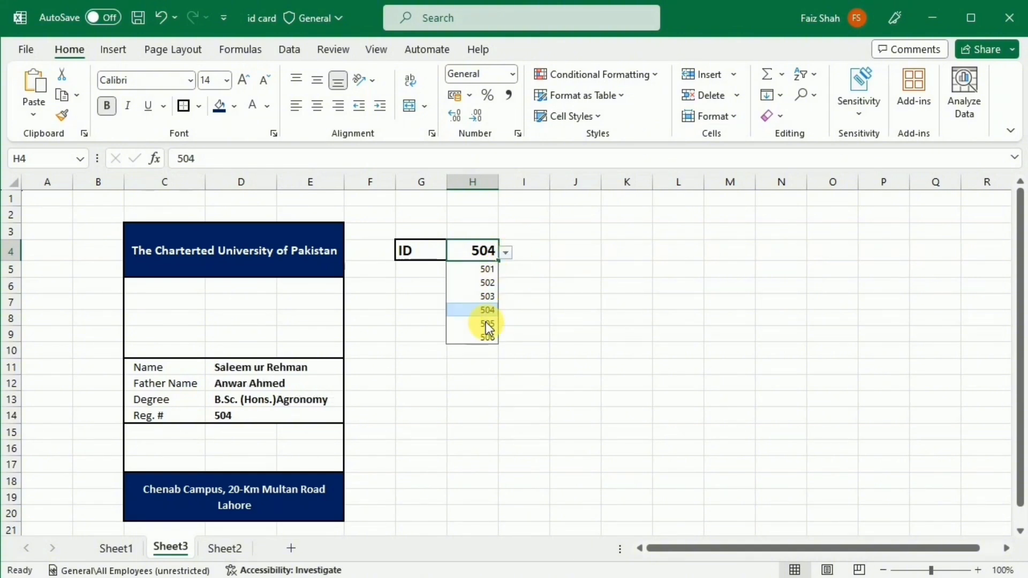
click(487, 337)
Apply a white fill to the card's details block C11:E14 and the blank areas C6:E10 and C15:E17.
drag(161, 368, 270, 421)
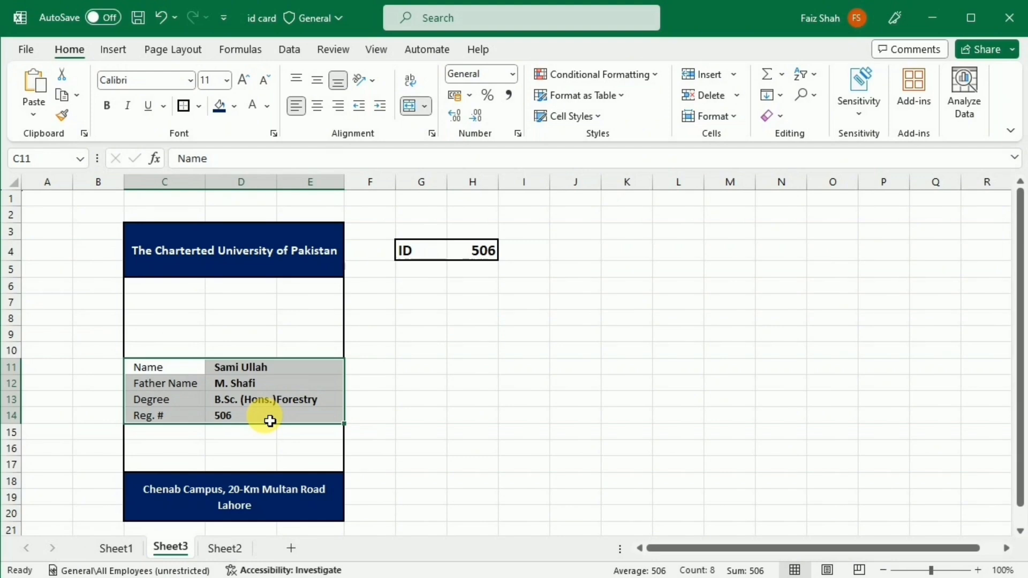
click(235, 107)
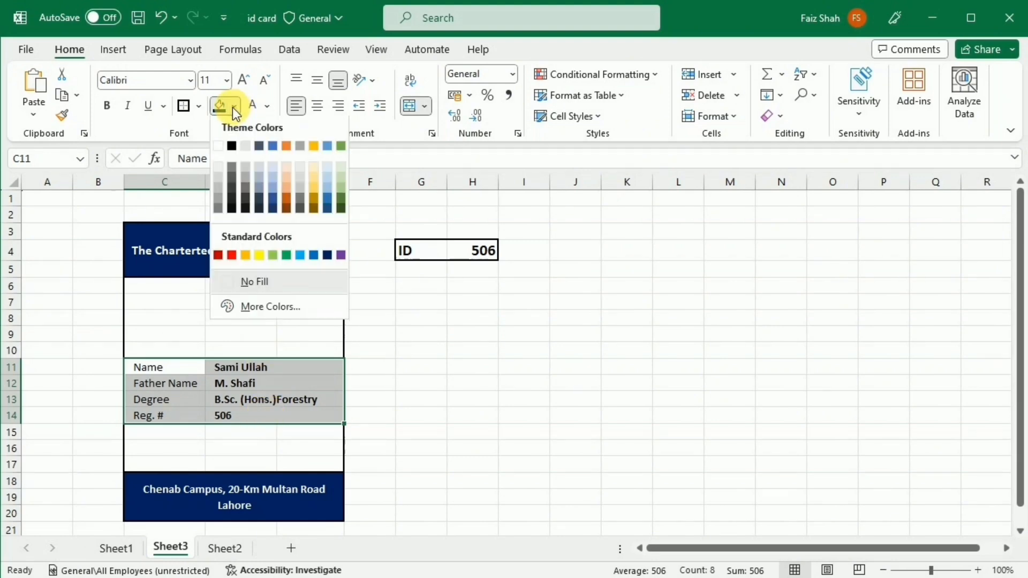
click(219, 148)
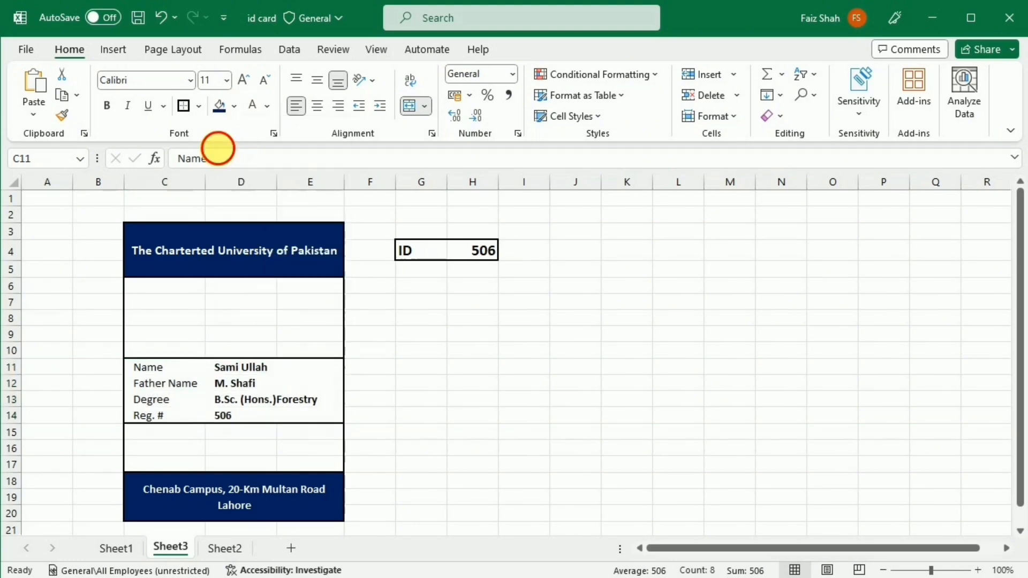
click(155, 294)
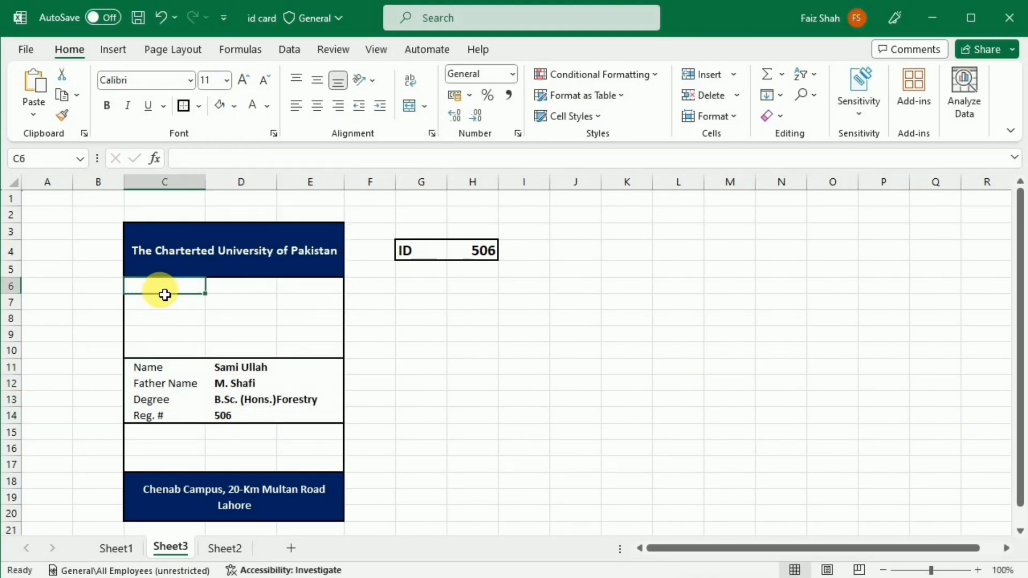
drag(167, 300, 285, 351)
click(220, 102)
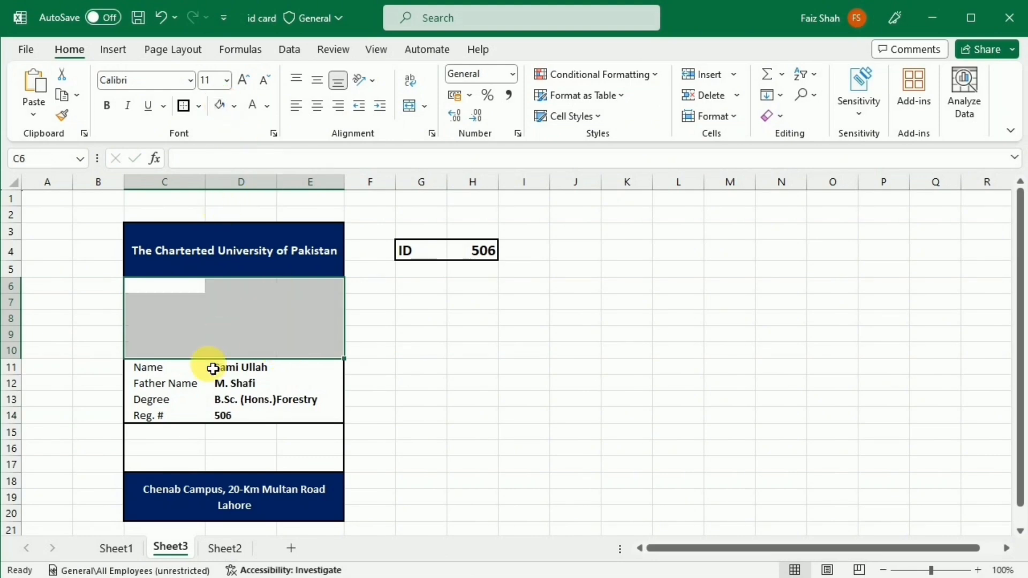
drag(179, 436, 290, 464)
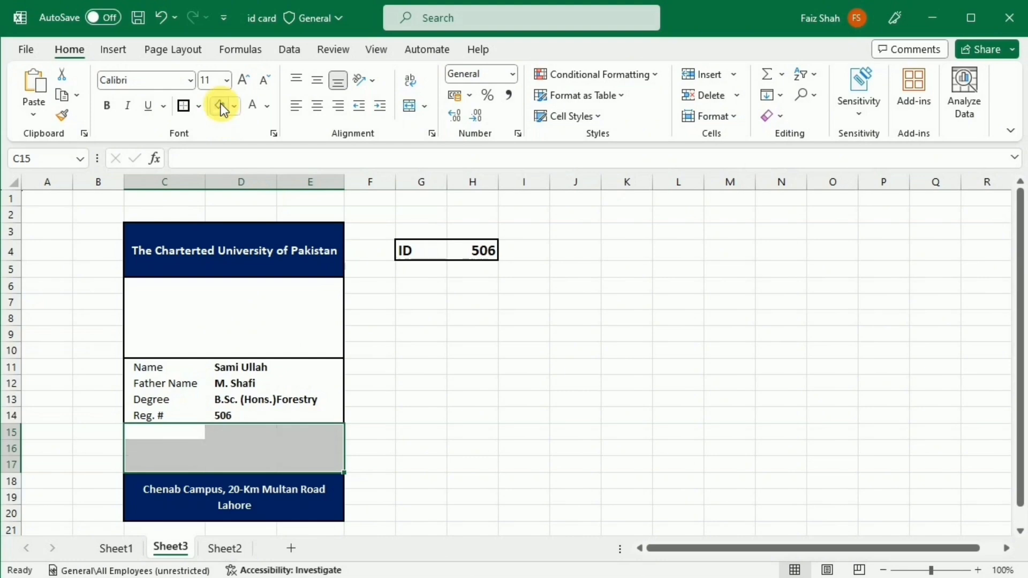
click(221, 105)
click(443, 348)
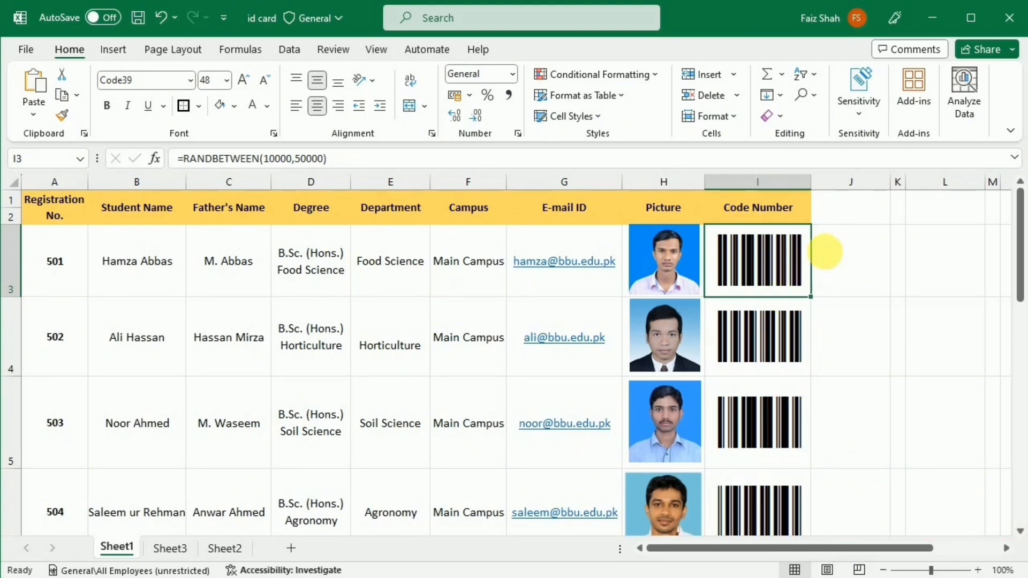
Enter the formula =RANDBETWEEN(10000,50000) in I3 under Code Number on Sheet1.
click(824, 257)
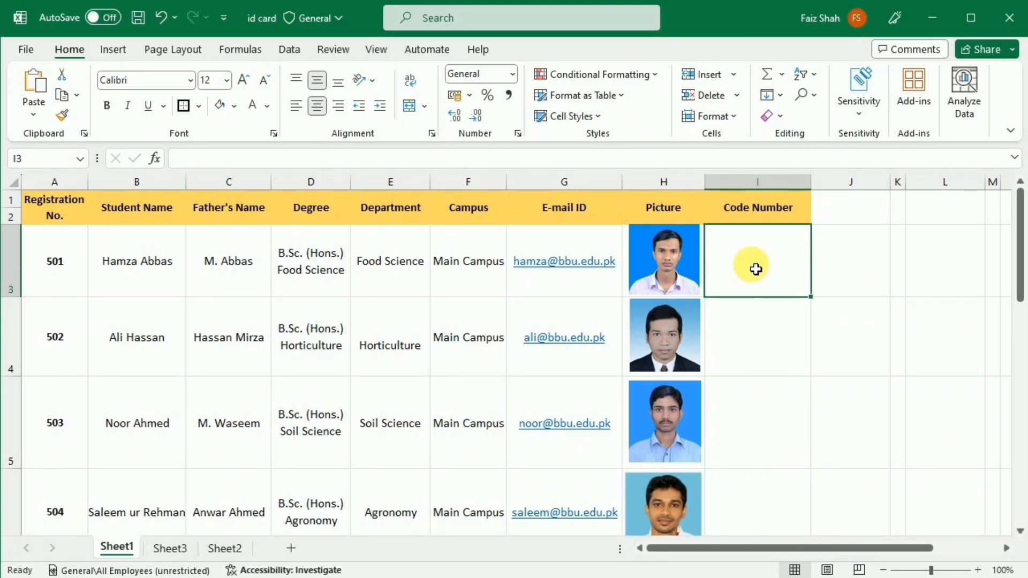
text(=randbet)
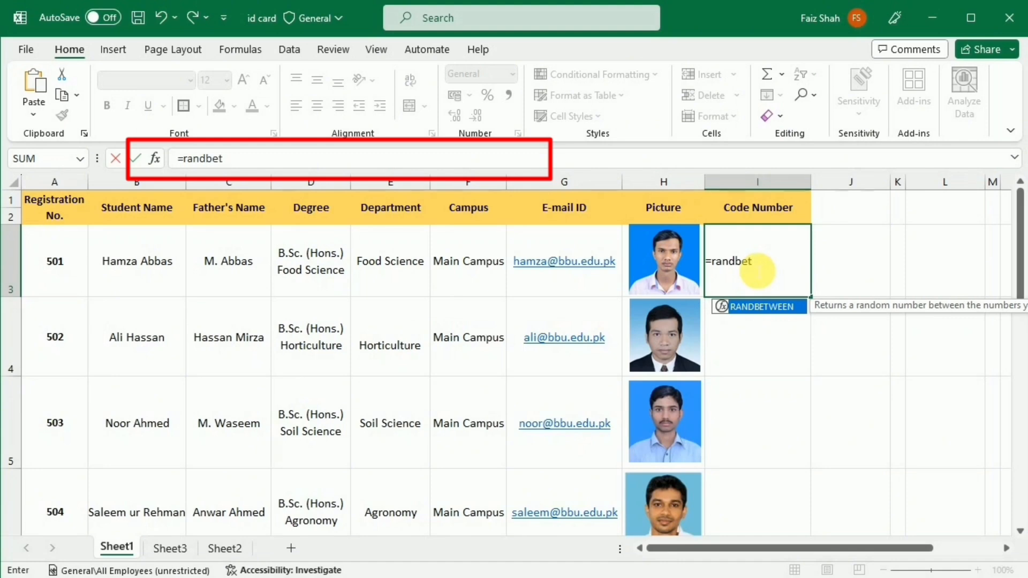
text(ween()
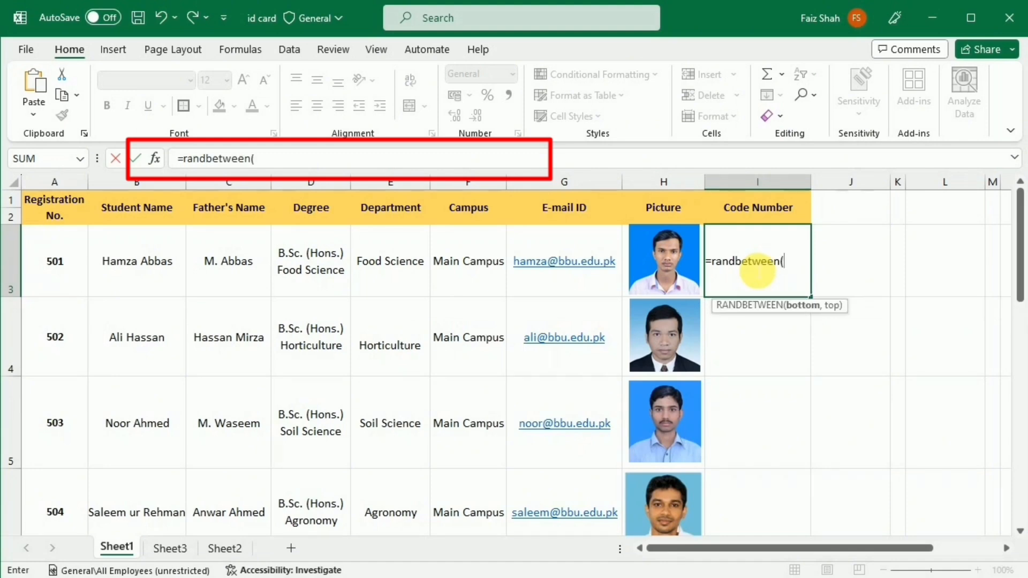
text(10000,50000)
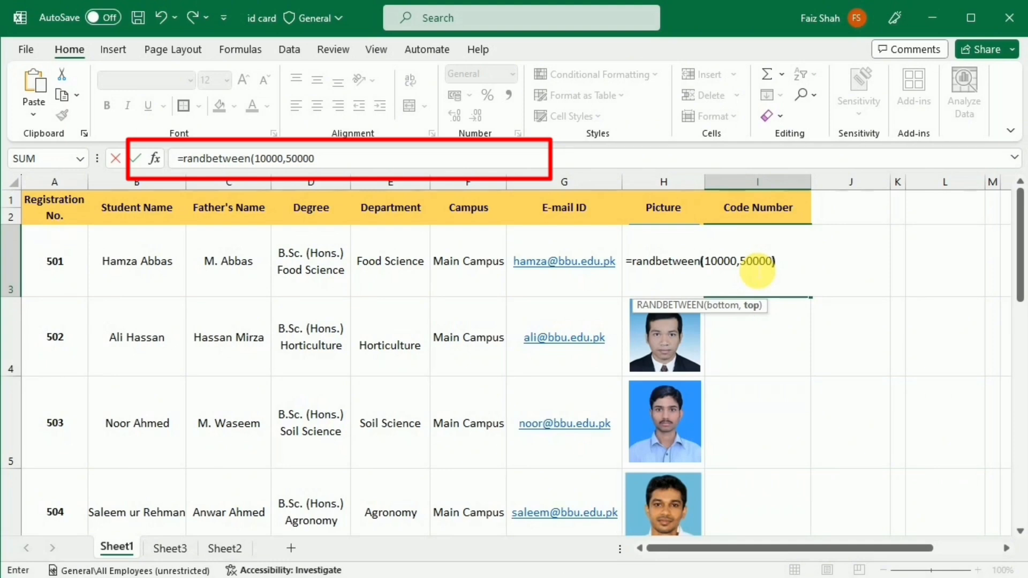
text())
key(Return)
Fill the random code formula from I3 down the Code Number column to I8.
click(790, 279)
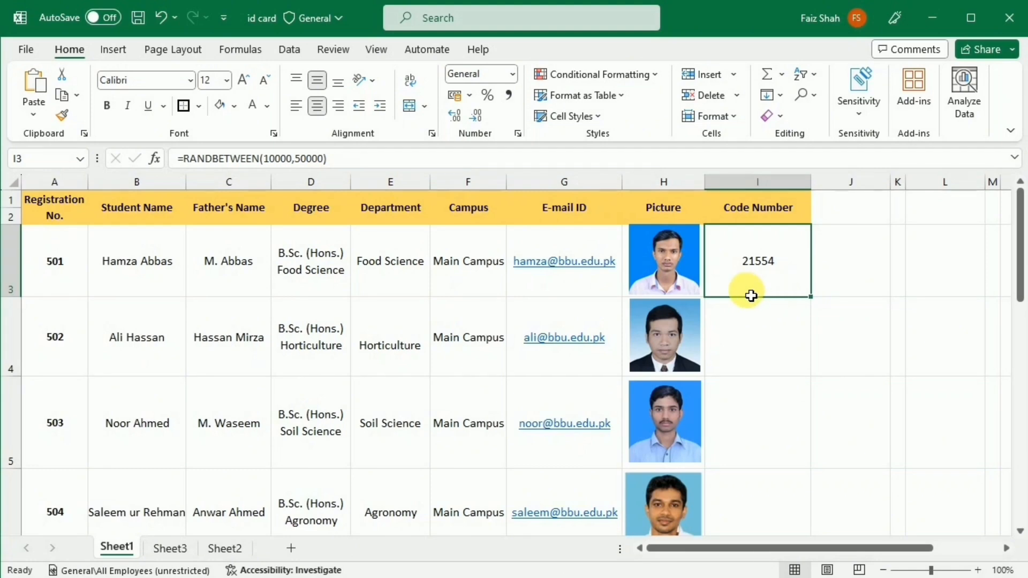
double_click(815, 299)
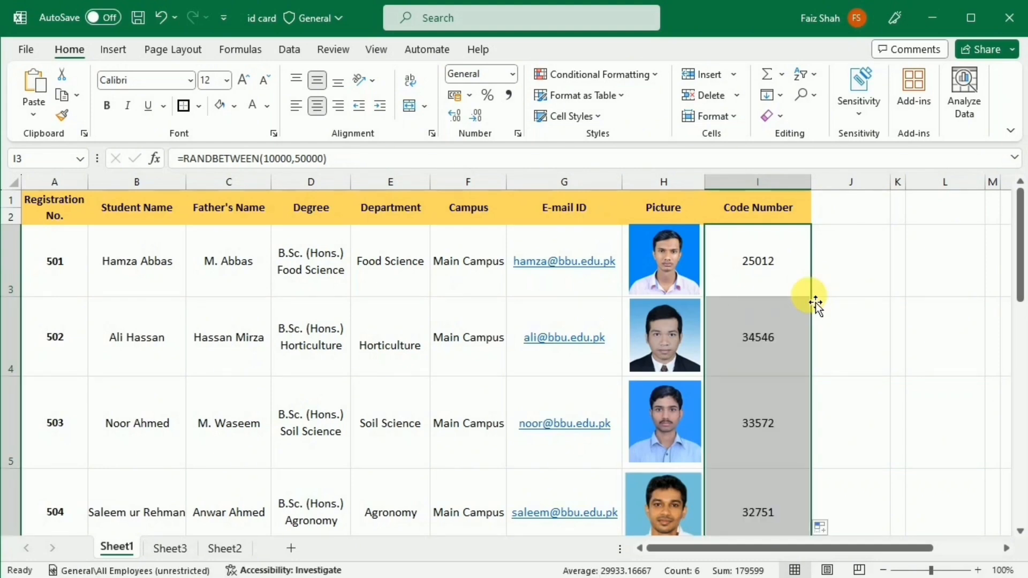
scroll(797, 331, down, 2)
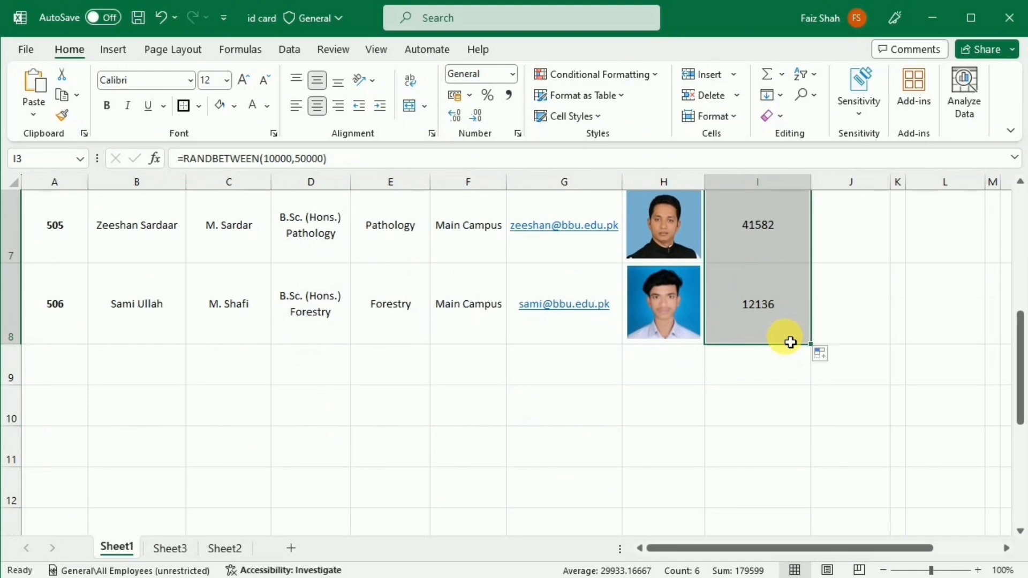
Format the Code Number values in I3:I8 on Sheet1 as barcodes with the Code39 font at size 48.
scroll(791, 343, up, 2)
click(757, 277)
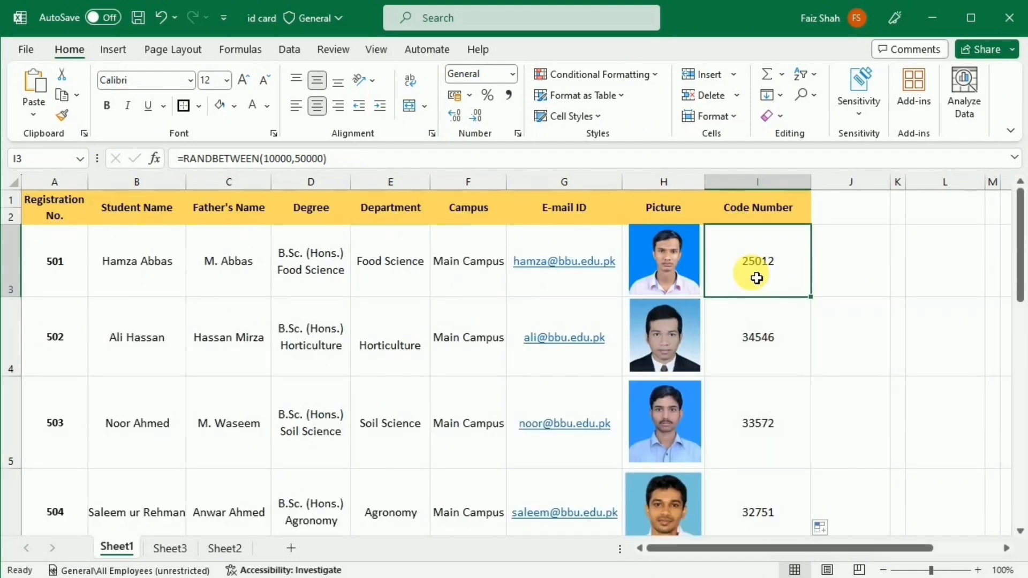
drag(757, 278, 763, 416)
scroll(760, 415, up, 2)
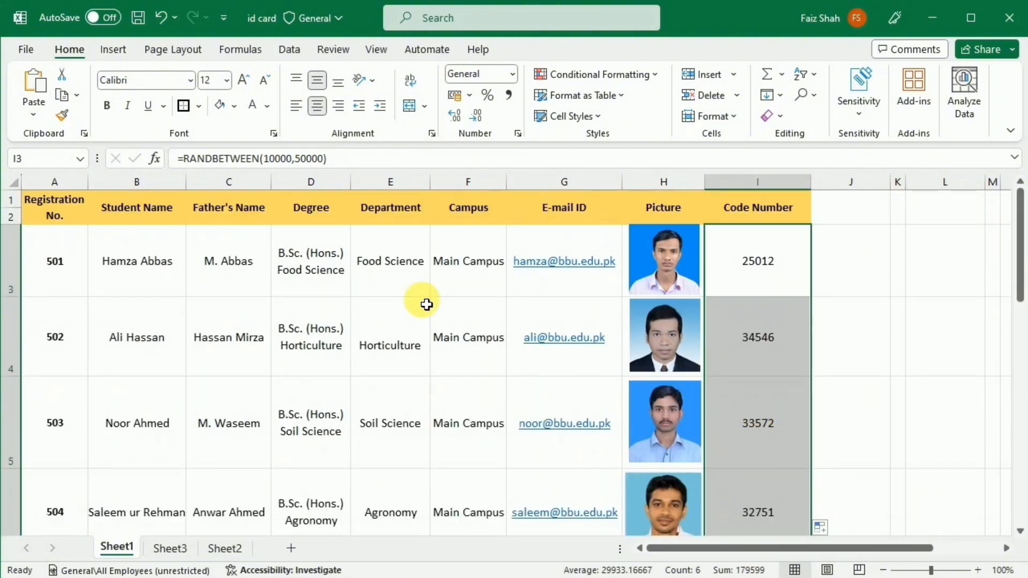
click(191, 82)
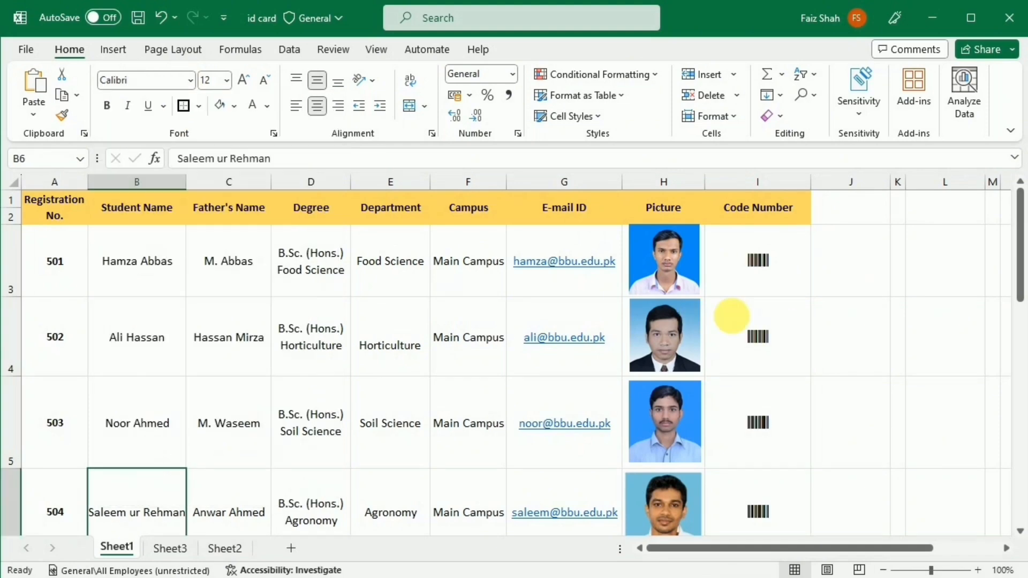
click(243, 81)
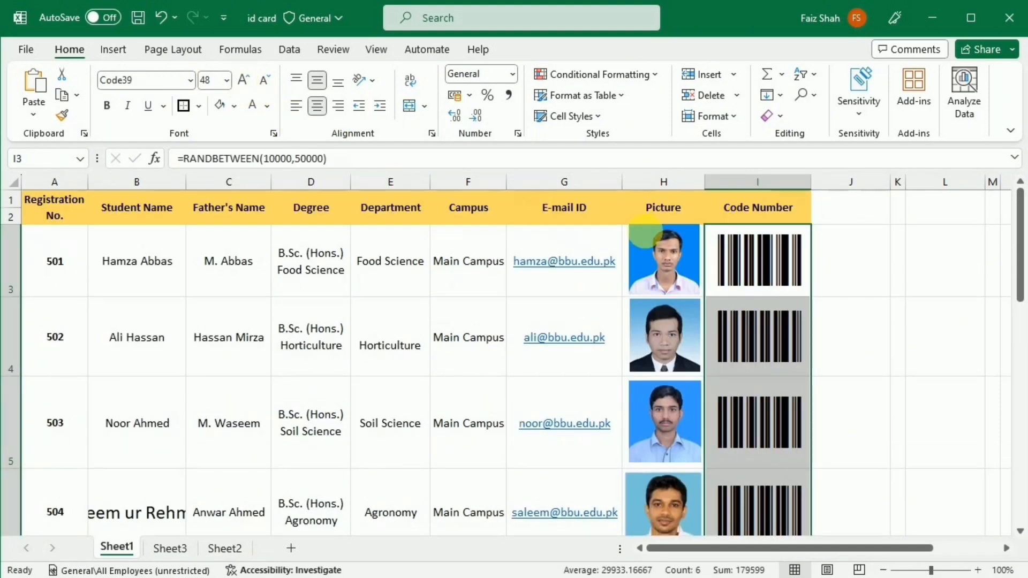
click(794, 292)
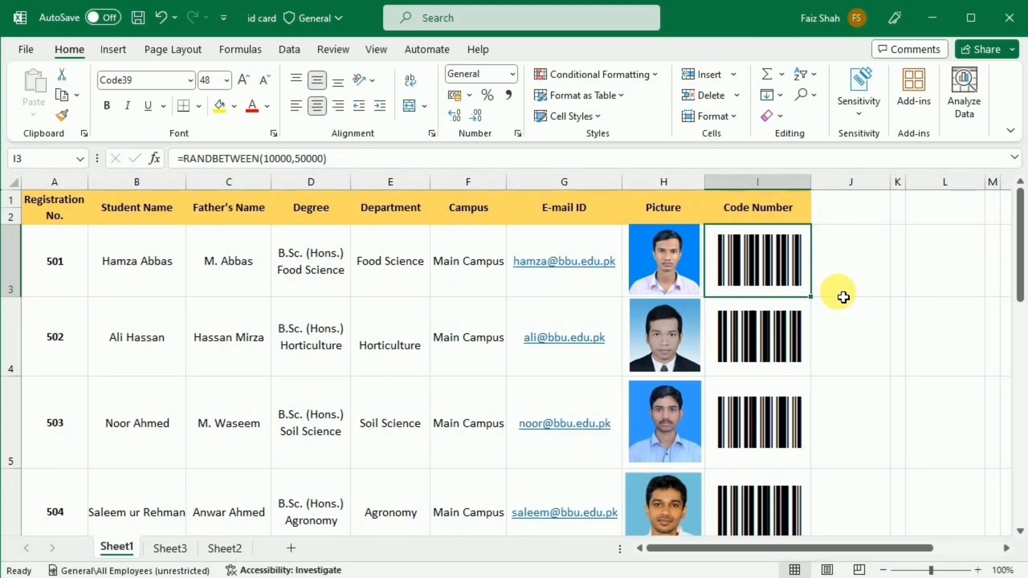
Merge and center the blank card area C15:E17 on Sheet3.
click(170, 547)
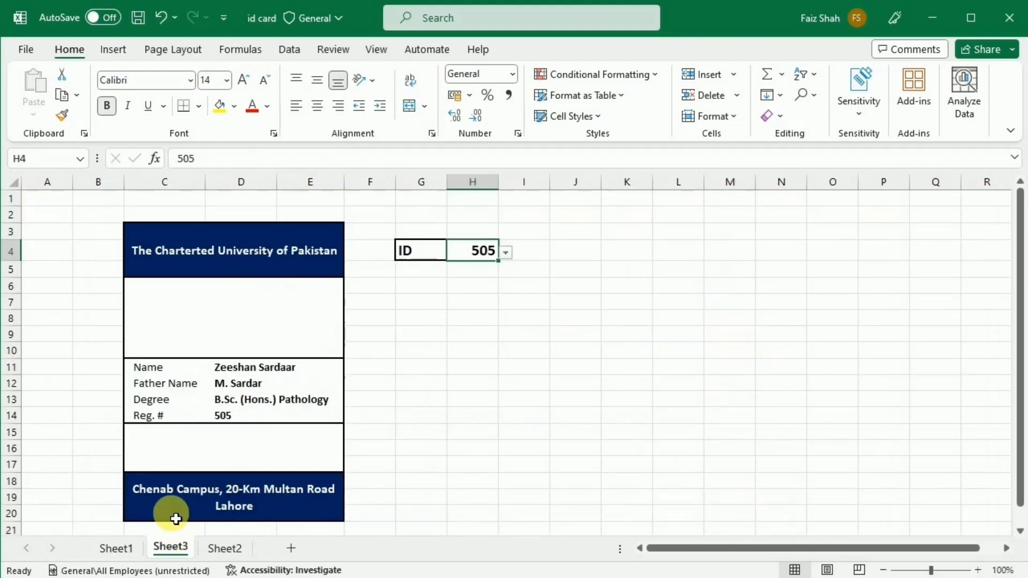
click(154, 441)
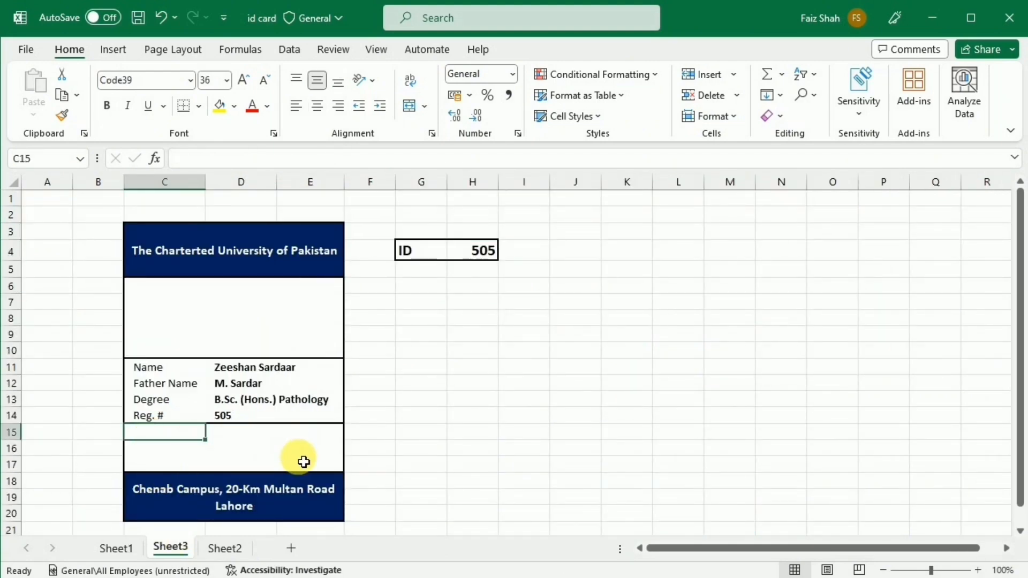
click(229, 452)
drag(174, 434, 300, 462)
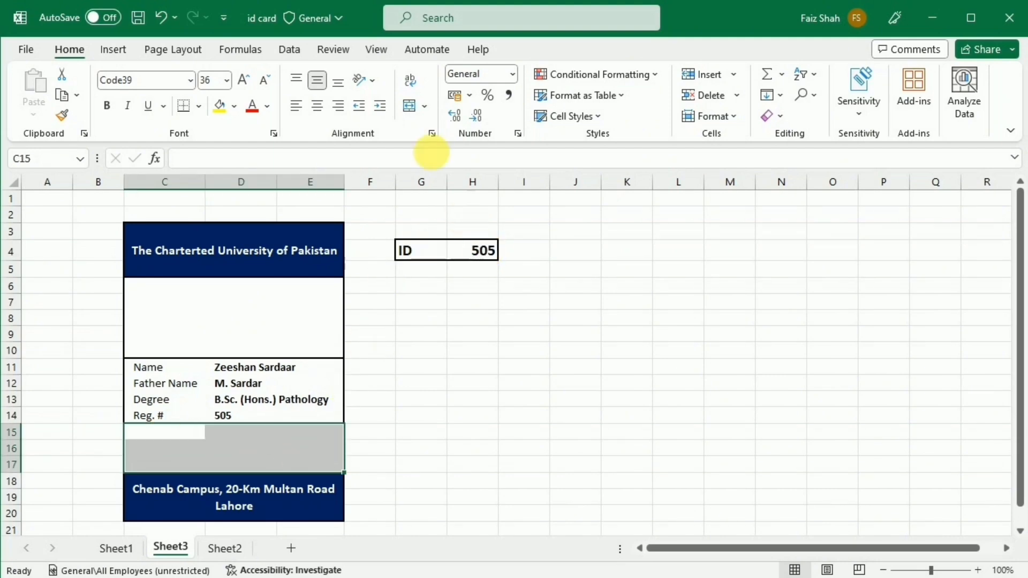
click(410, 107)
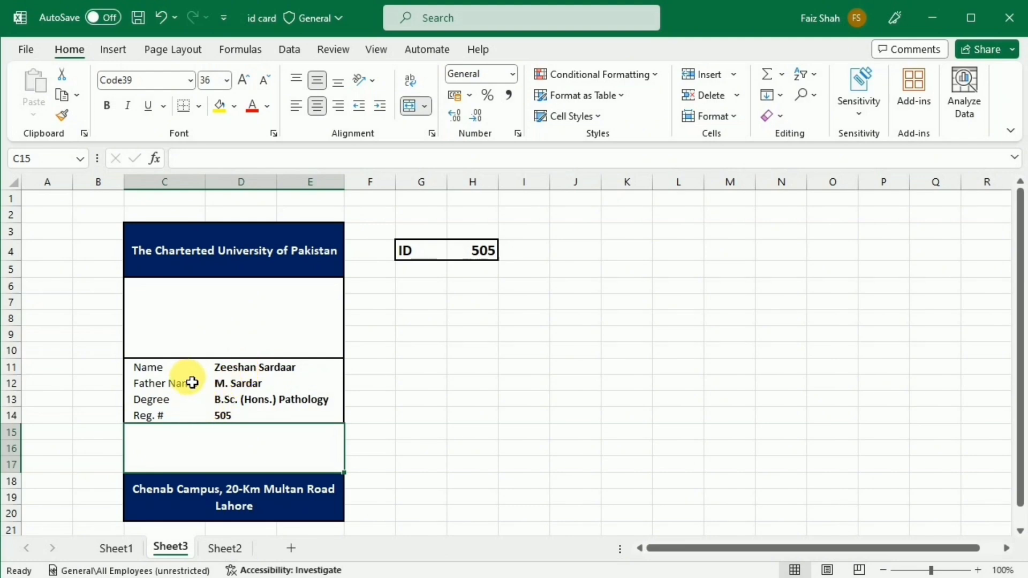
Copy the name lookup formula from D11 into merged cell C15 with column index 9, giving =VLOOKUP(H4,Sheet1!A3:I8,9,0).
click(251, 373)
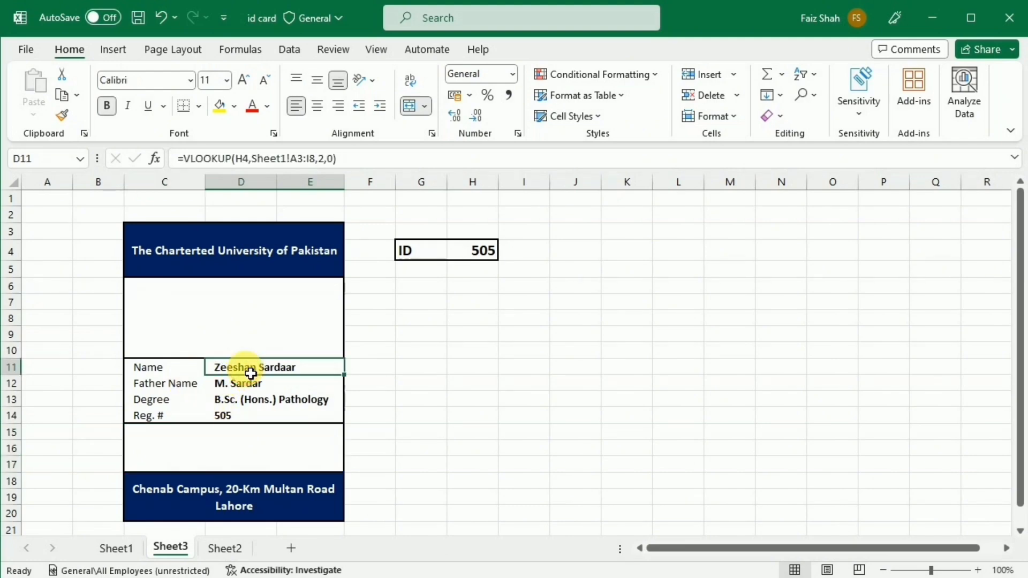
drag(349, 161, 185, 161)
key(ctrl+c)
key(Escape)
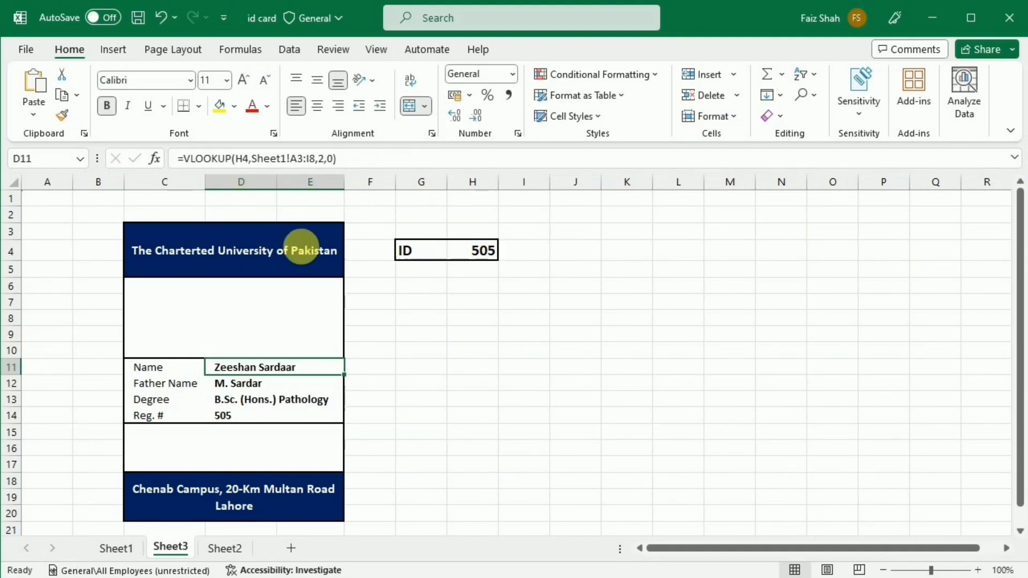
click(129, 549)
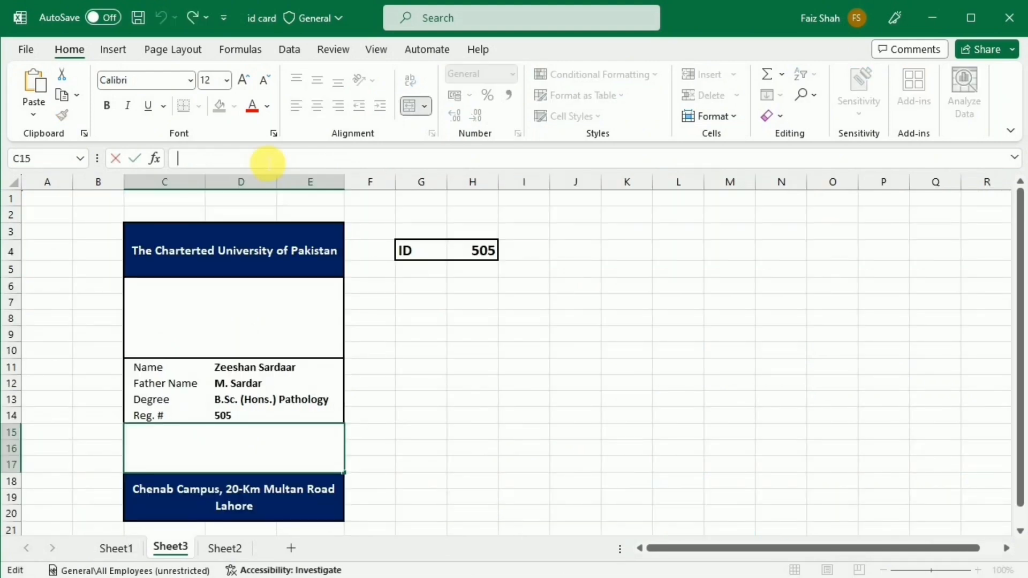
key(ctrl+v)
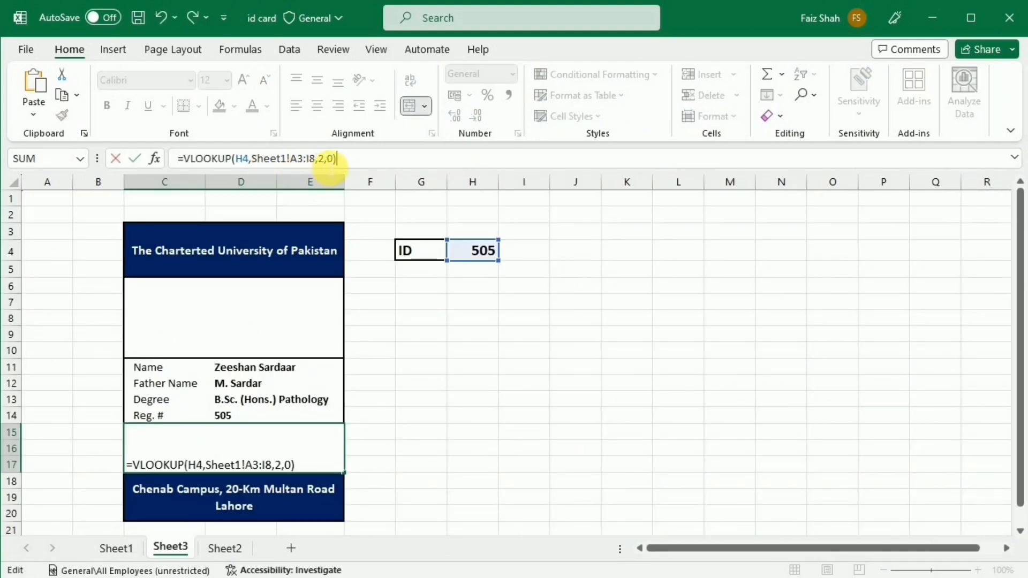
key(Left)
key(Left)
key(Left)
key(BackSpace)
text(9)
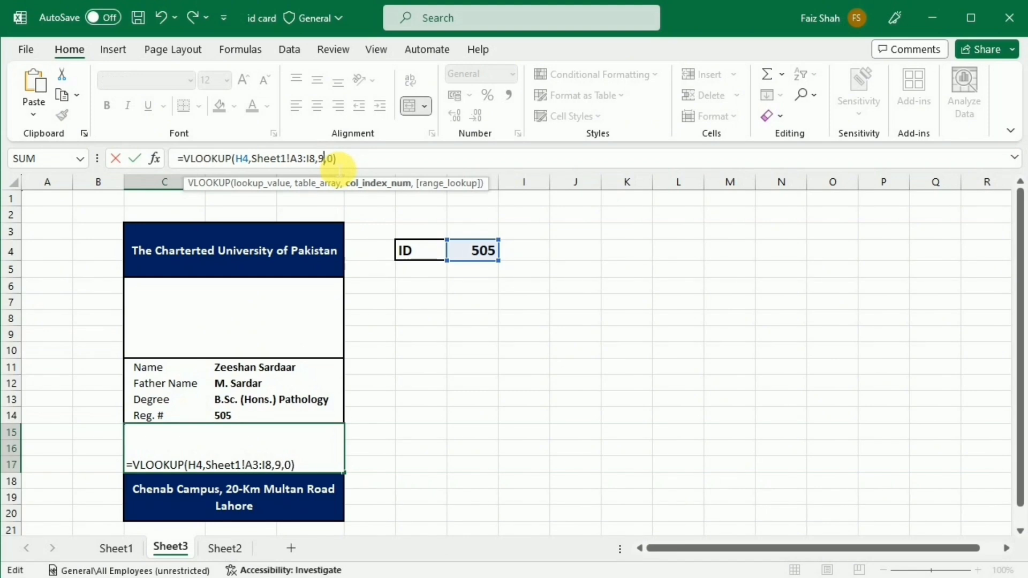
key(Return)
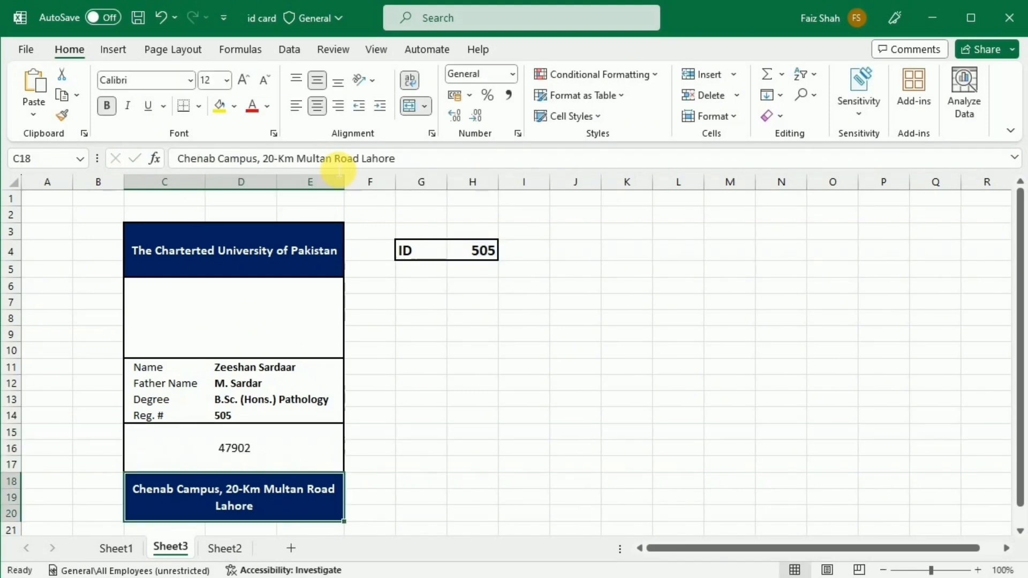
Turn the code in C15 into a barcode with the Code39 font and enlarge it to fit the merged area.
click(266, 464)
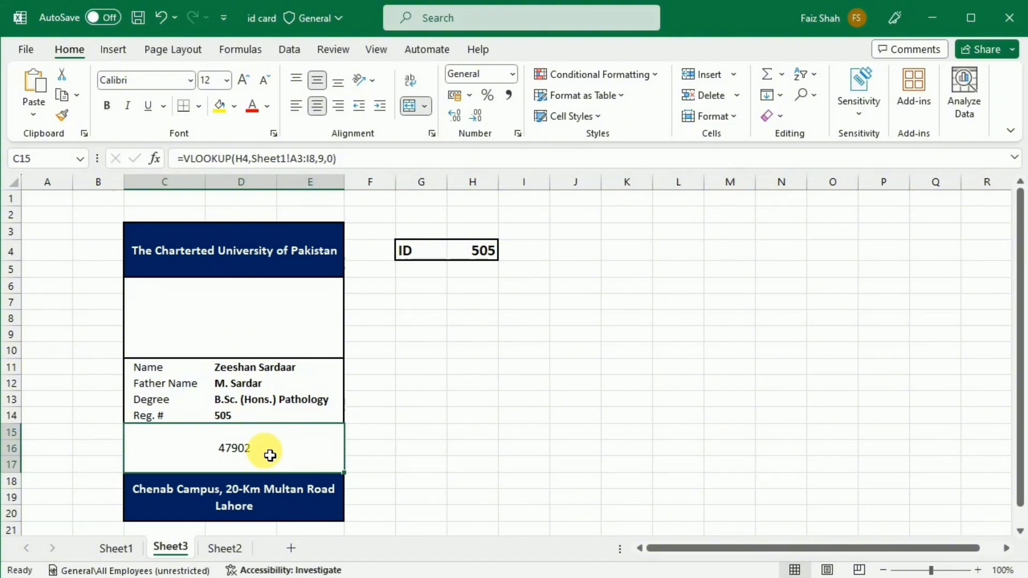
click(190, 80)
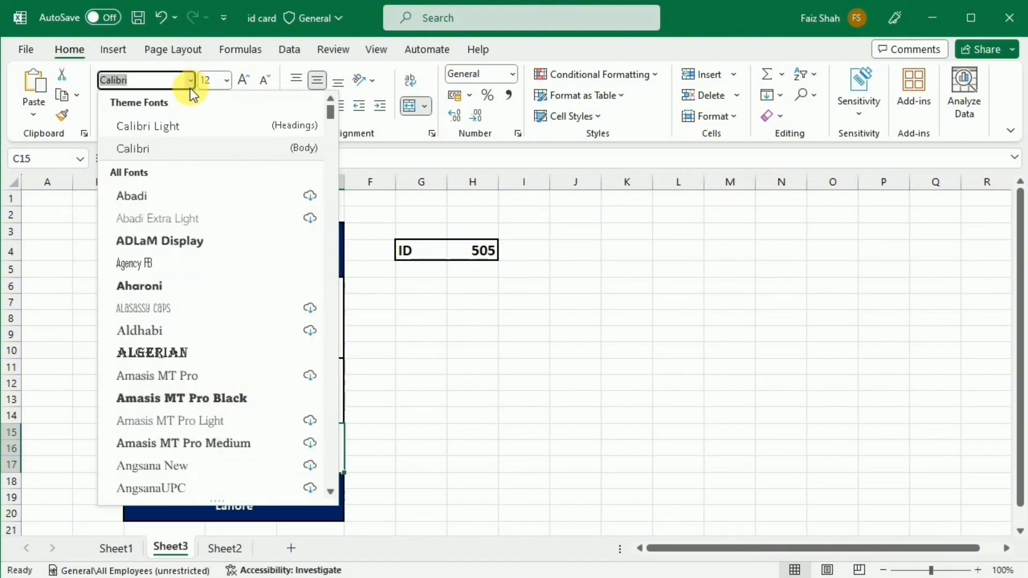
text(code39)
key(Return)
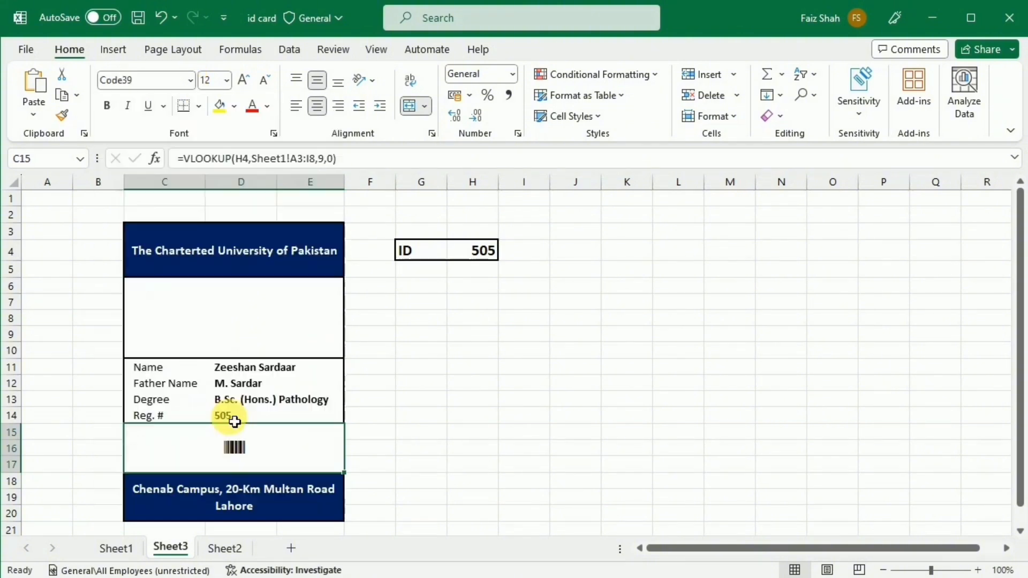
click(267, 82)
Start a new defined name called IDimage with Workbook scope in the Name Manager.
click(466, 252)
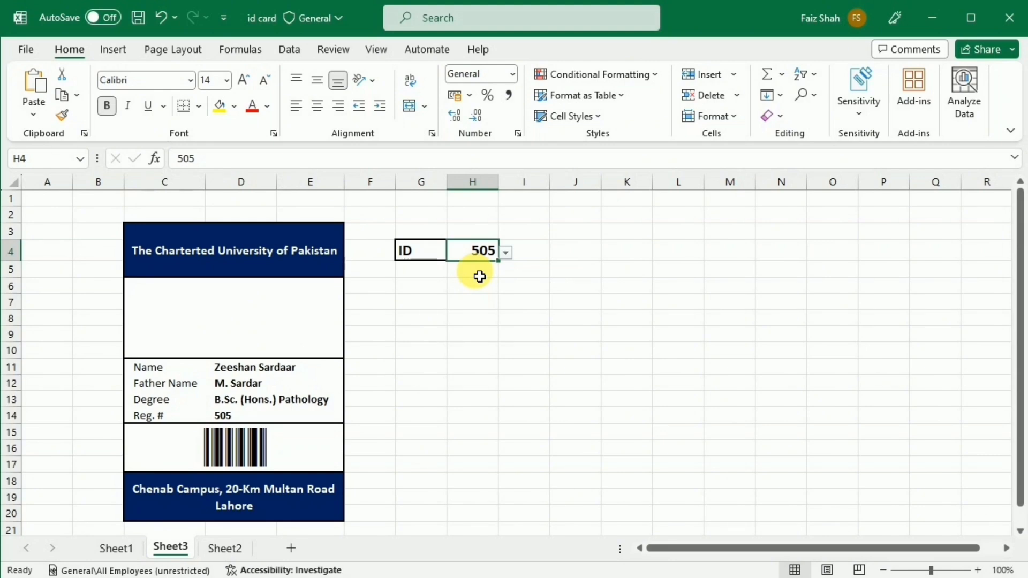
click(262, 54)
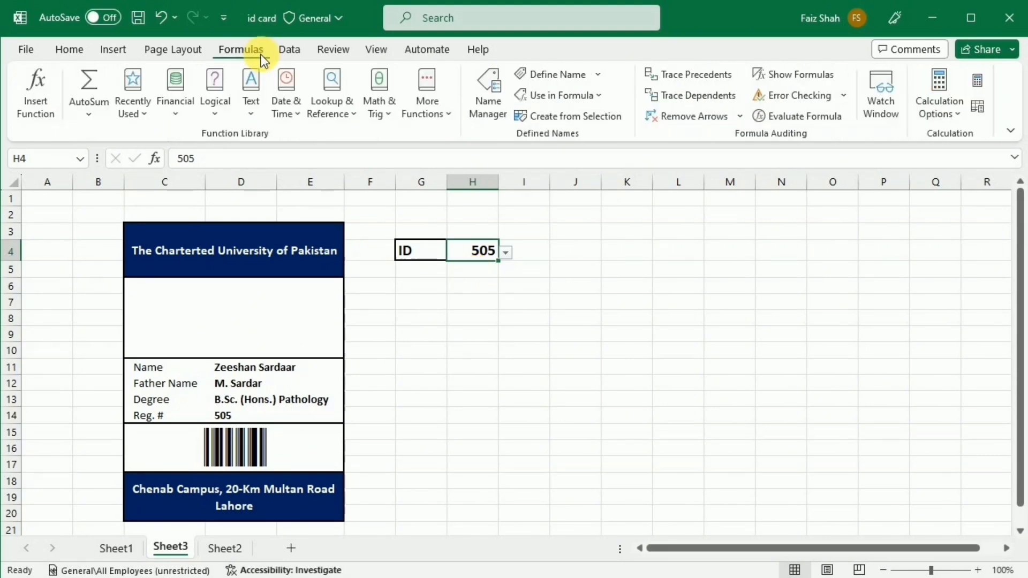
click(494, 114)
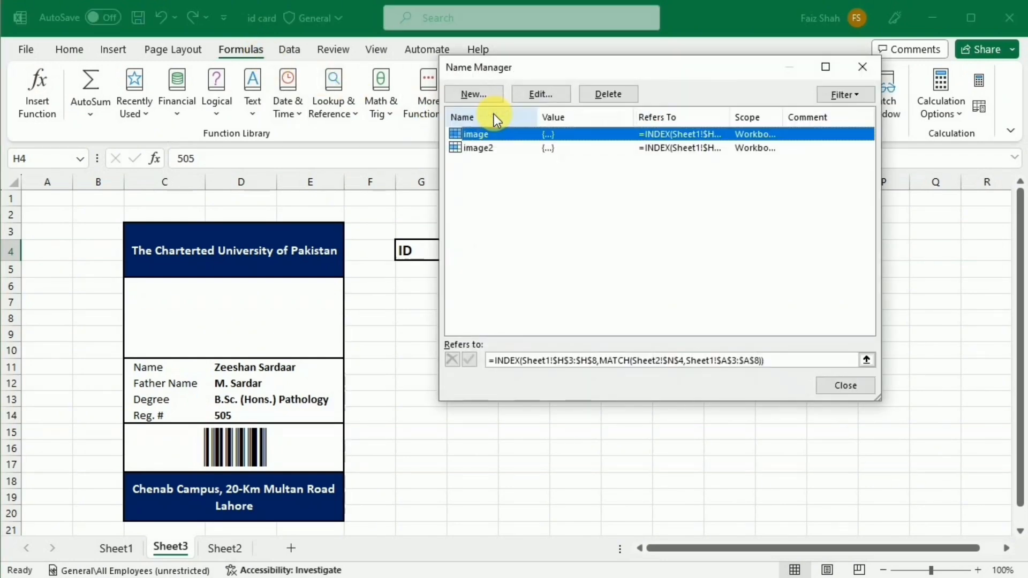
click(474, 94)
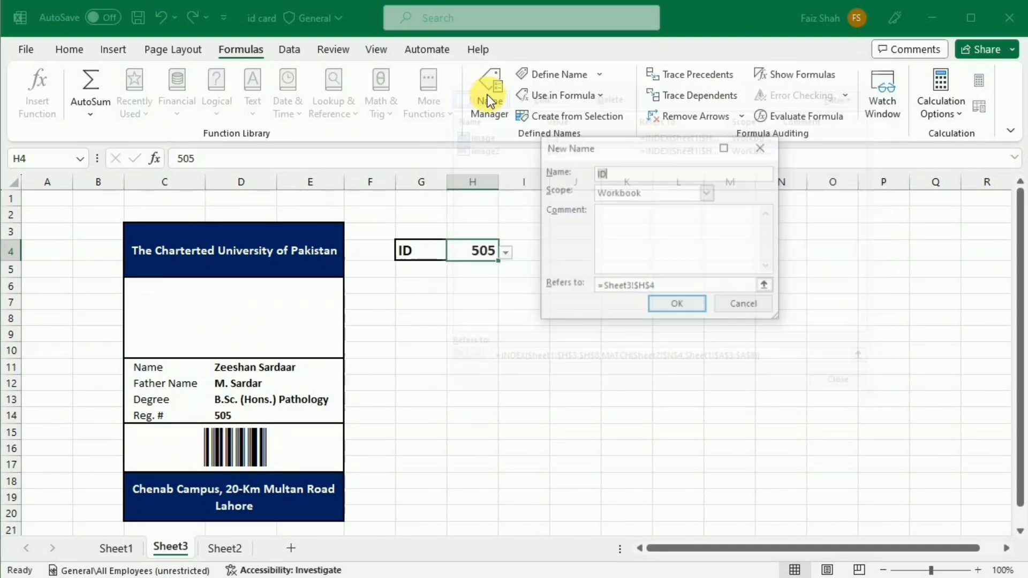
drag(635, 144, 480, 166)
click(486, 197)
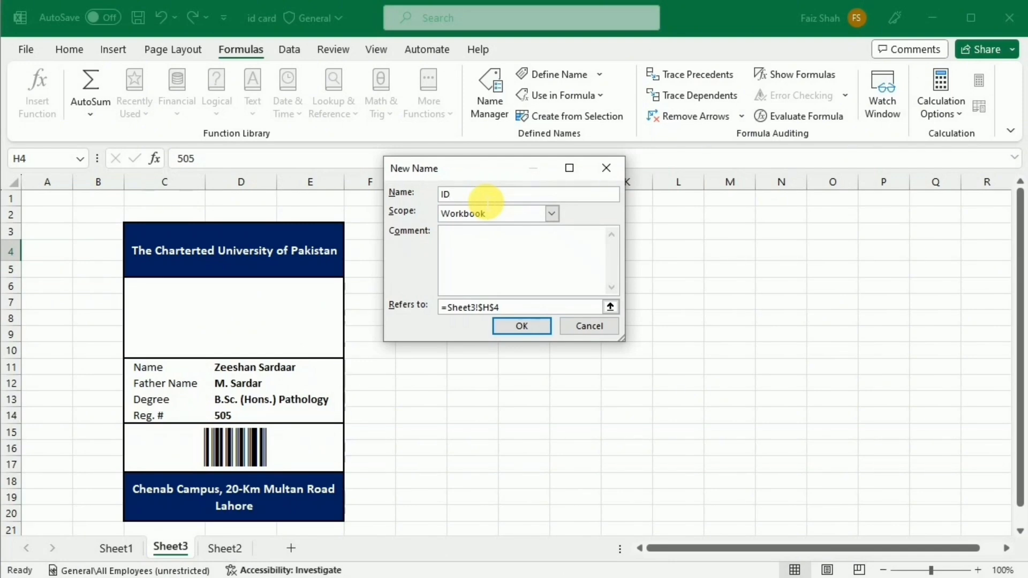
text(im)
Begin the IDimage reference with an INDEX function over the picture cells Sheet1!$H$3:$H$8.
click(542, 307)
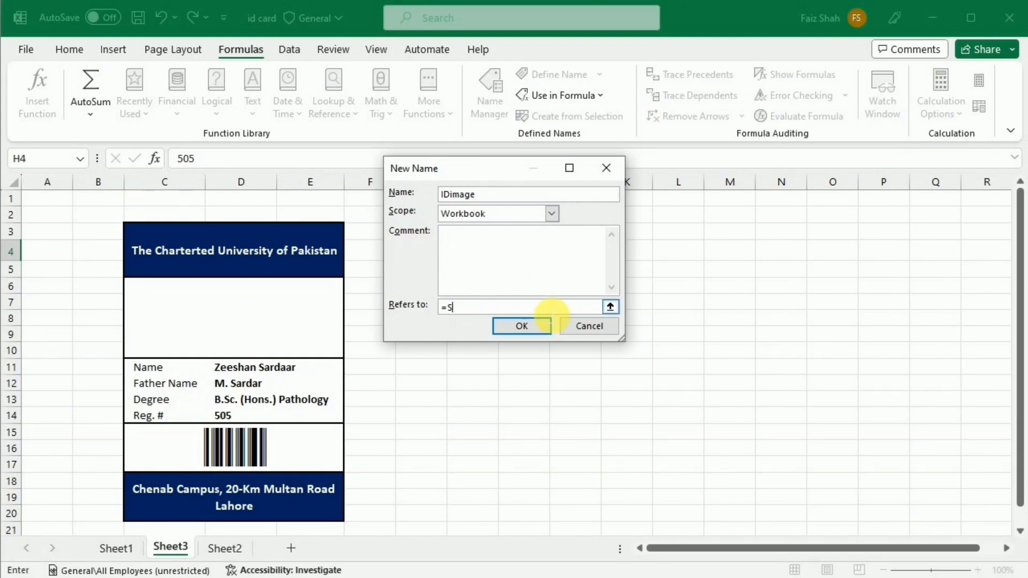
key(BackSpace)
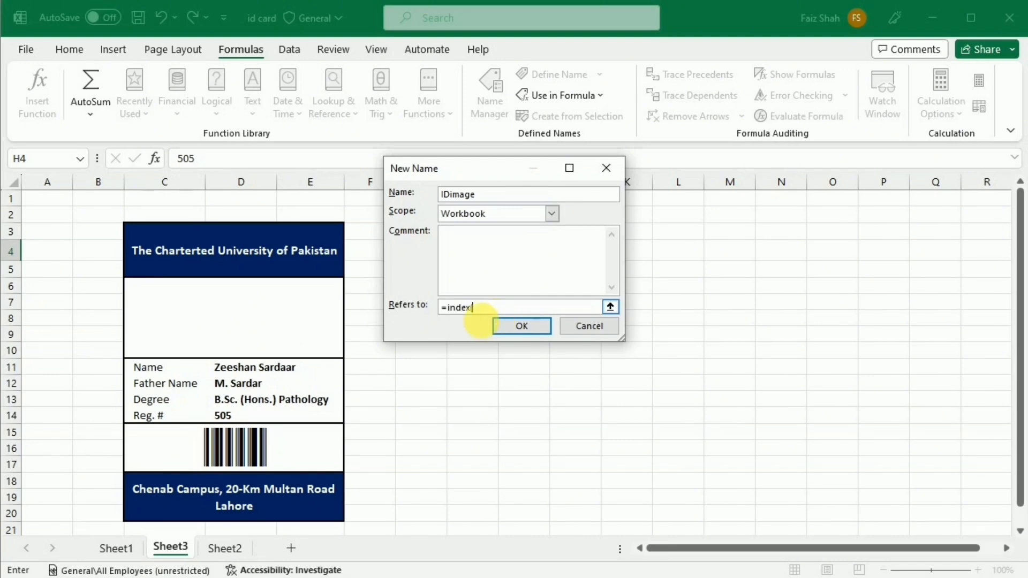
click(113, 548)
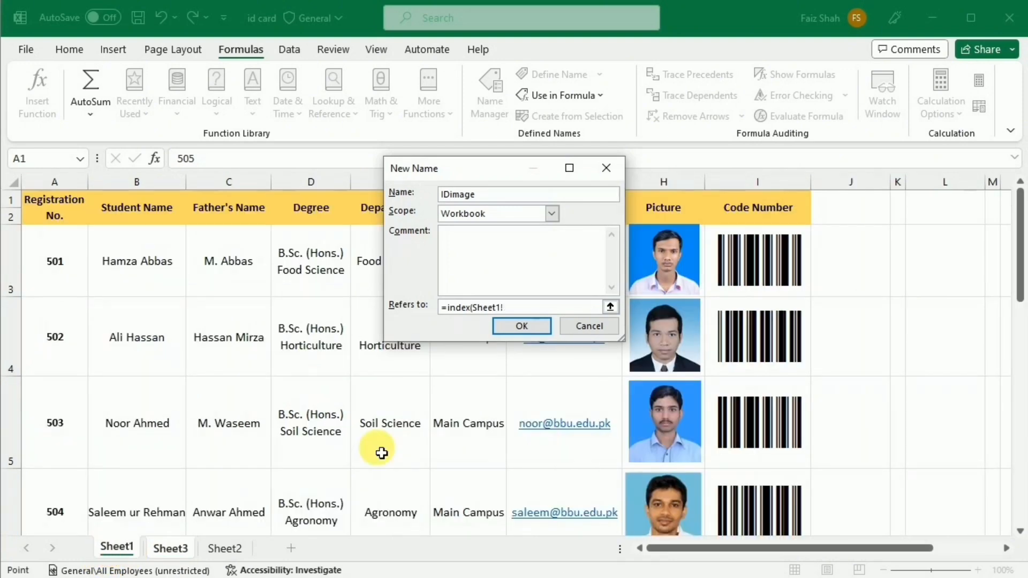
drag(482, 170, 422, 173)
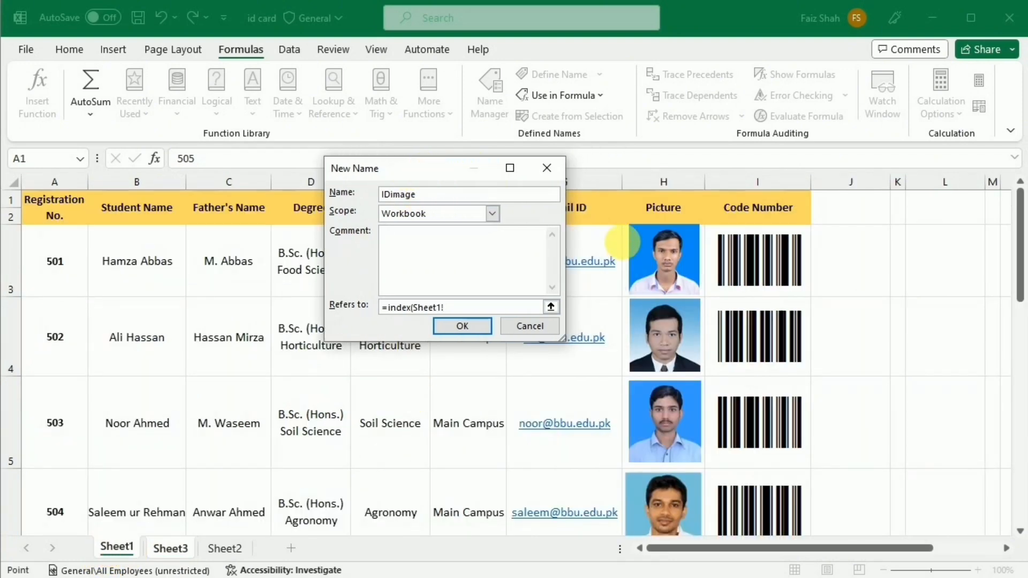
click(631, 259)
key(shift+Down)
key(shift+Down)
key(shift+Down)
key(shift+Down)
key(shift+Down)
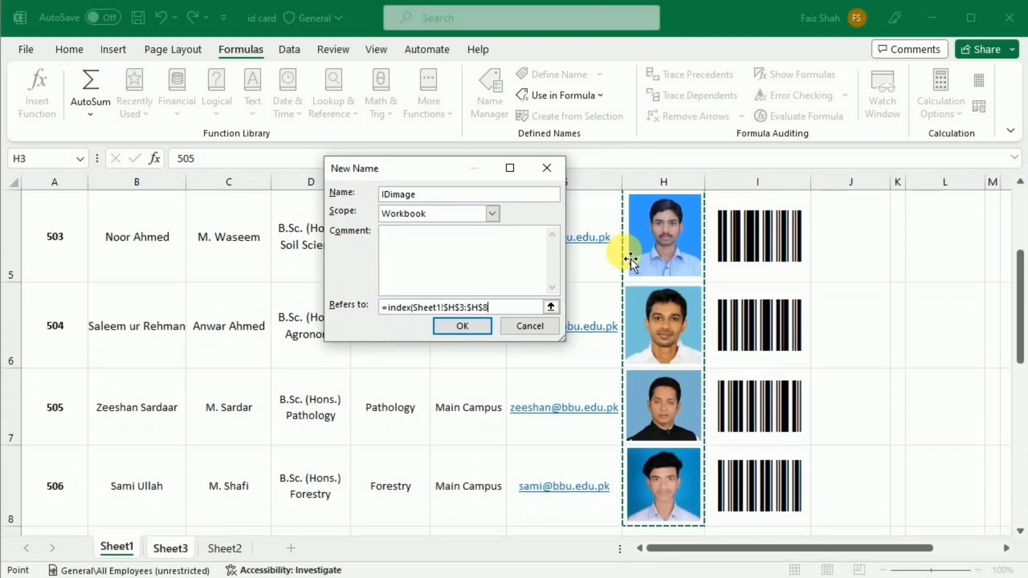
text(,)
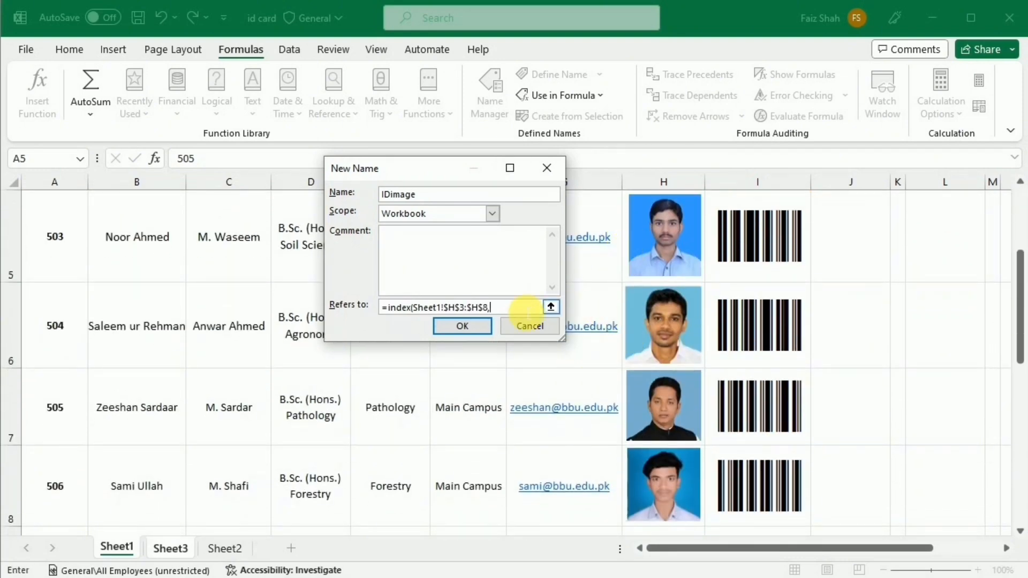
Add a MATCH function to the IDimage reference with the ID cell Sheet3!$H$4 as its lookup value.
text(match()
click(169, 550)
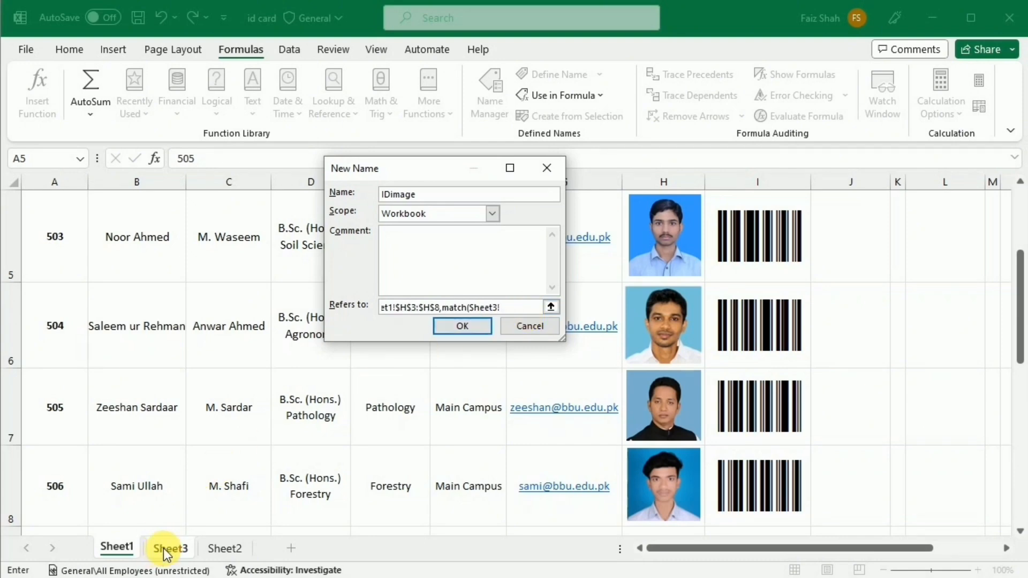
drag(441, 167, 609, 174)
click(485, 253)
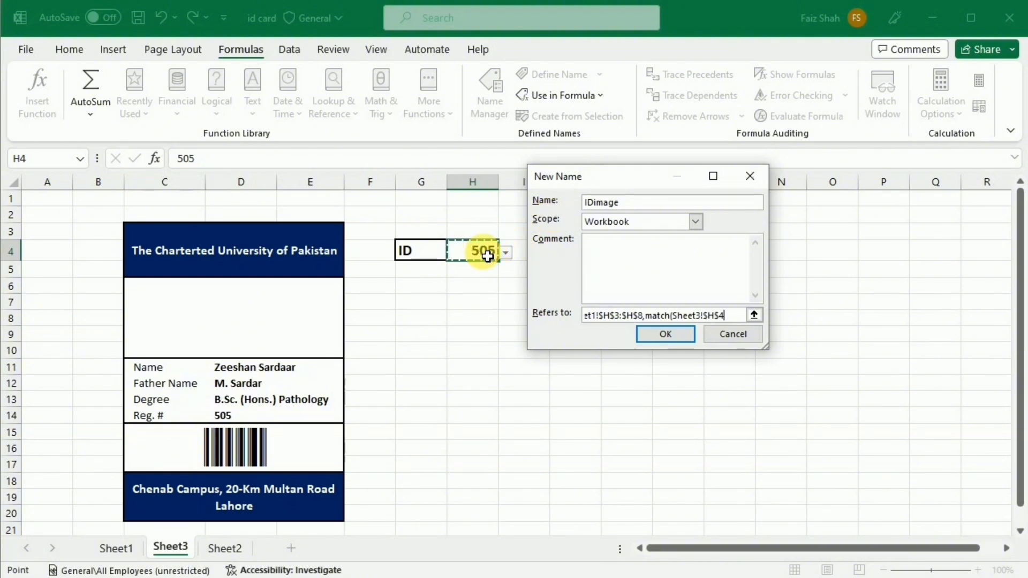
text(,)
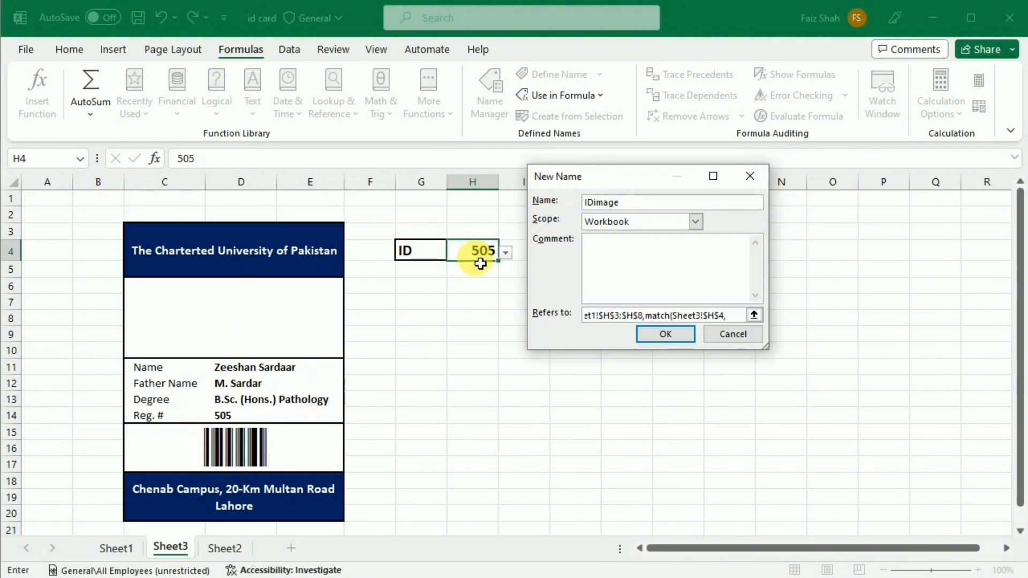
Complete the IDimage reference with the registration number range Sheet1!$A$3:$A$8, save the name and close the Name Manager.
click(119, 548)
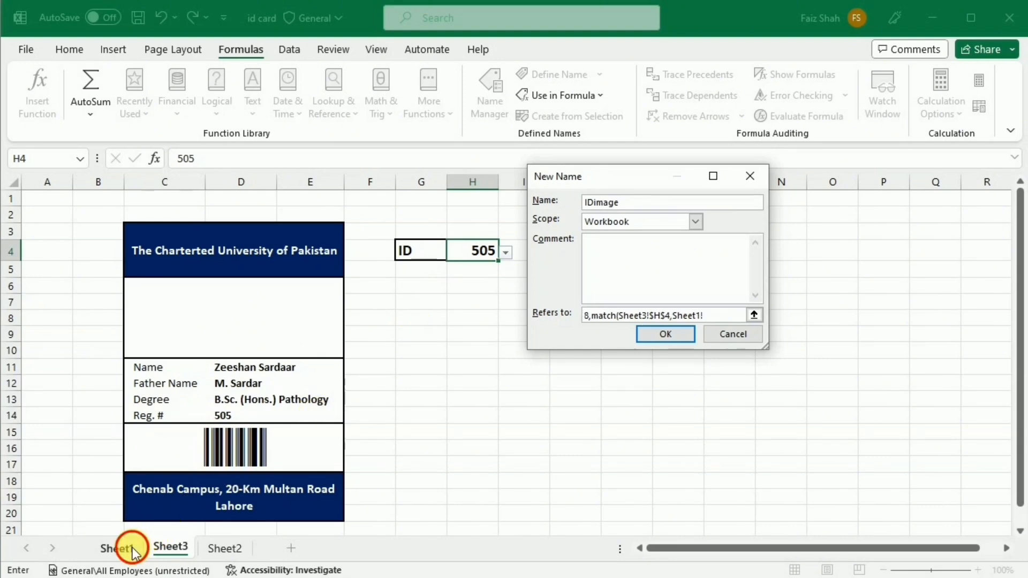
scroll(73, 275, up, 2)
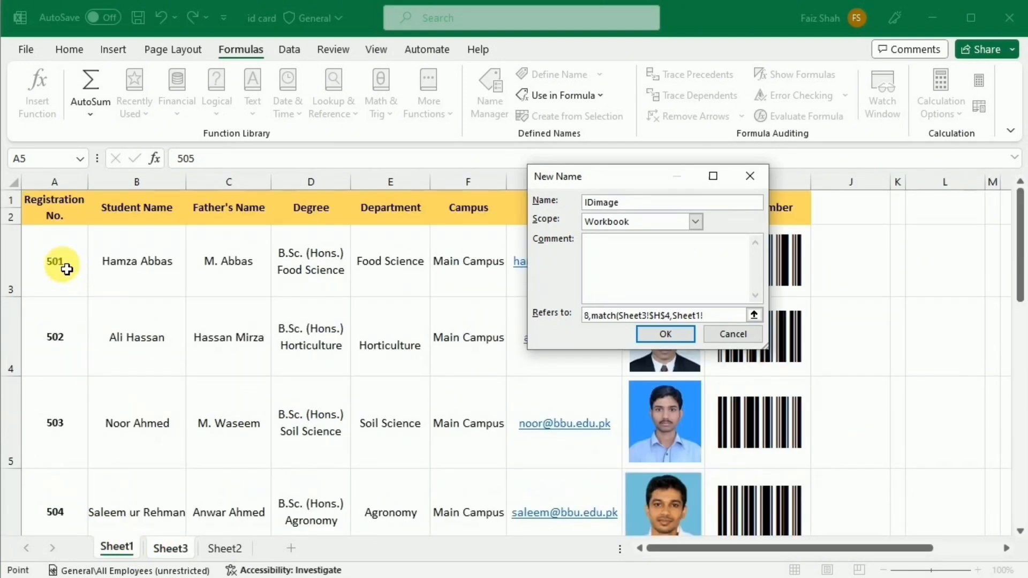
drag(64, 251, 50, 425)
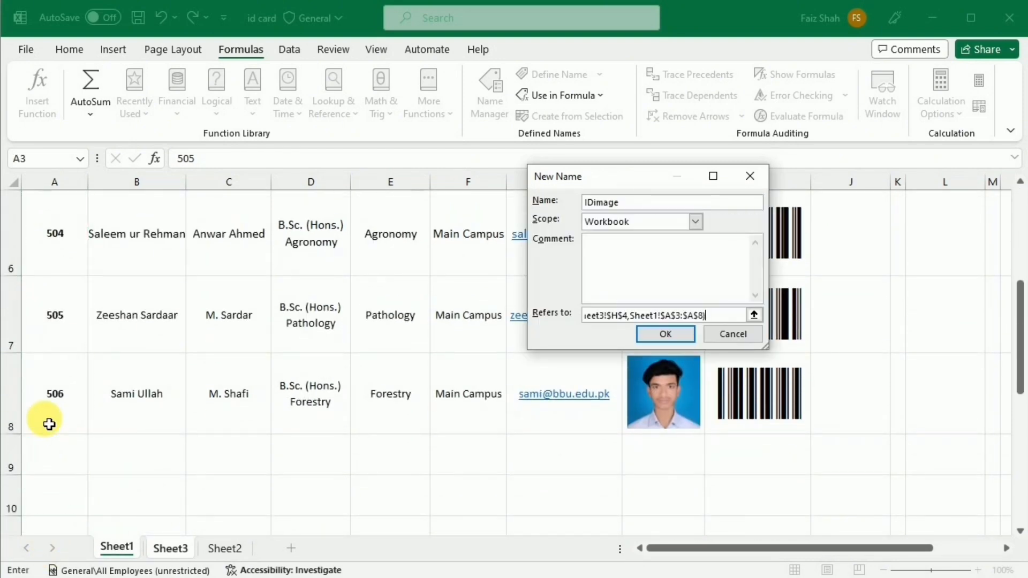
text())
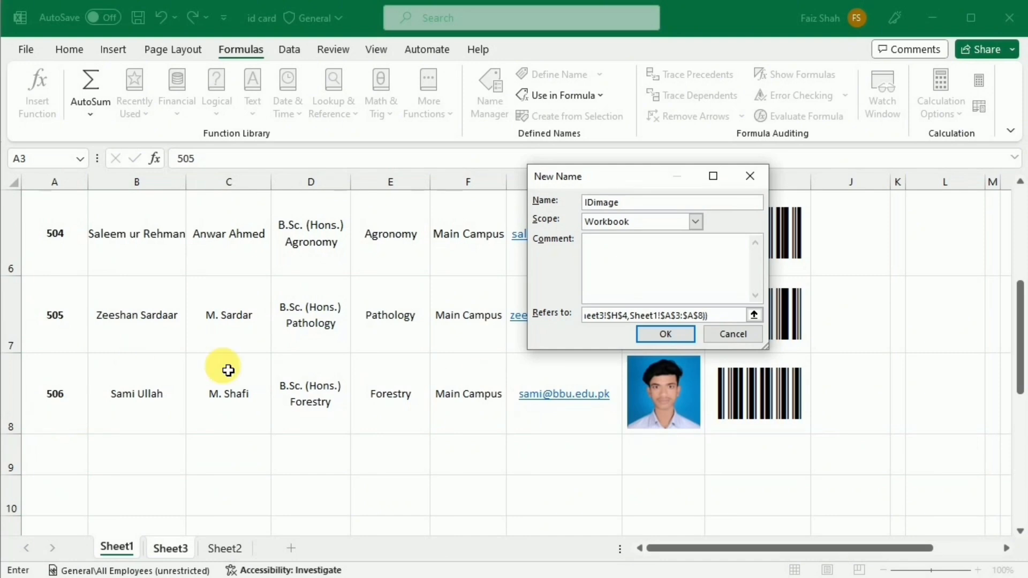
click(655, 334)
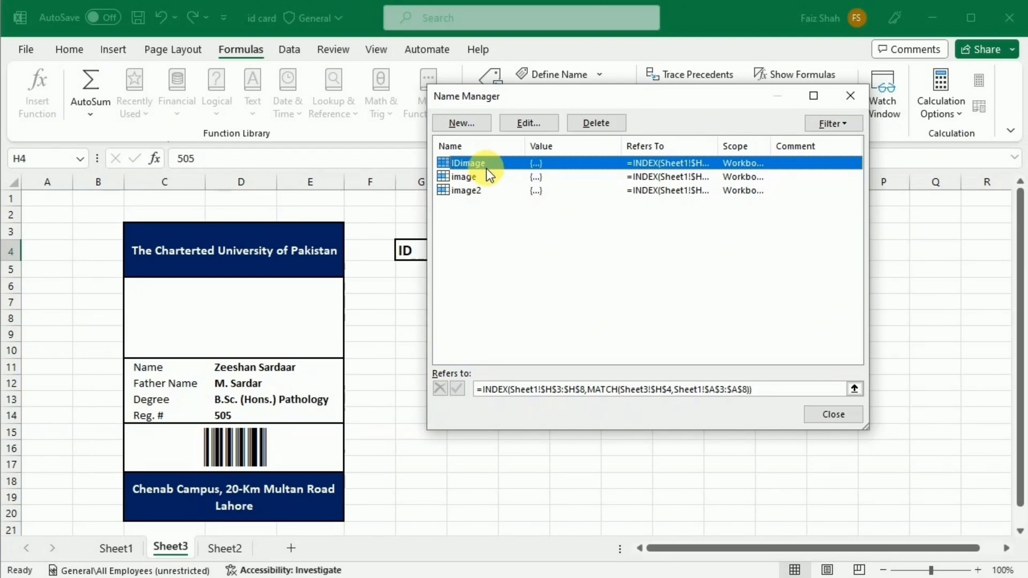
click(812, 414)
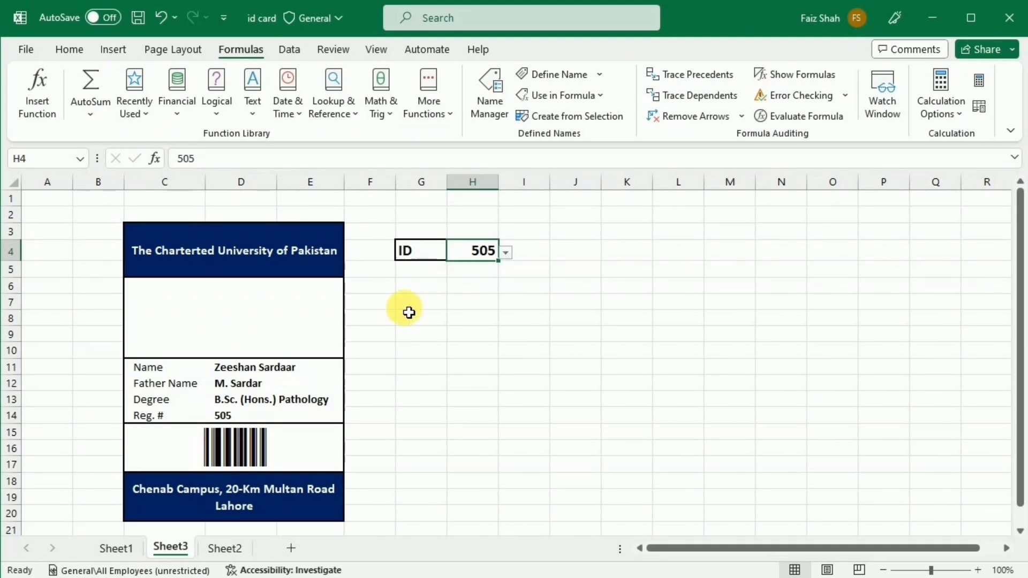
Paste Sheet1 picture cell H3 as a linked picture on Sheet3 and fit it into the card's empty photo area, about 2.25 by 2.57 cm.
click(116, 548)
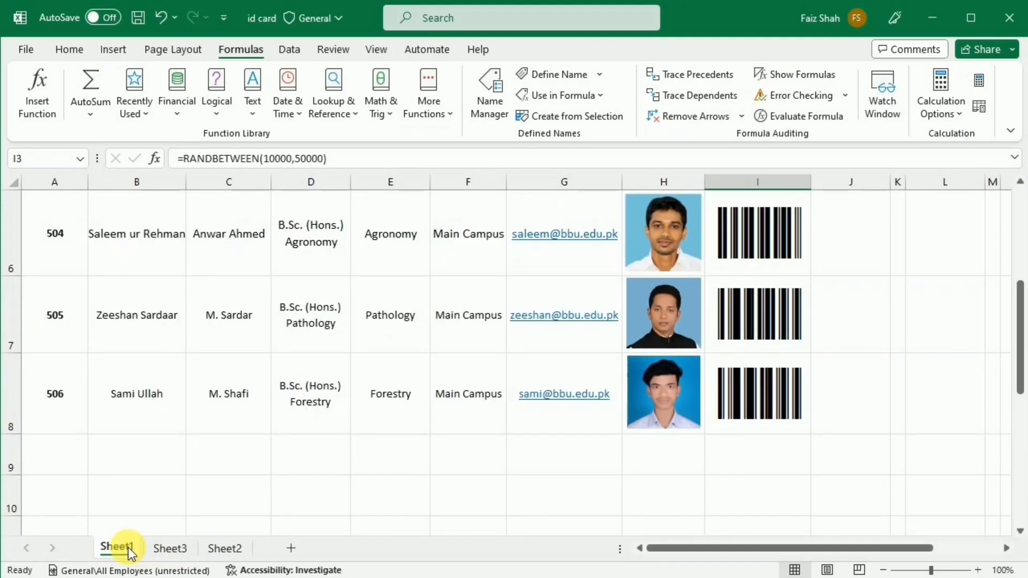
scroll(629, 297, up, 5)
click(629, 296)
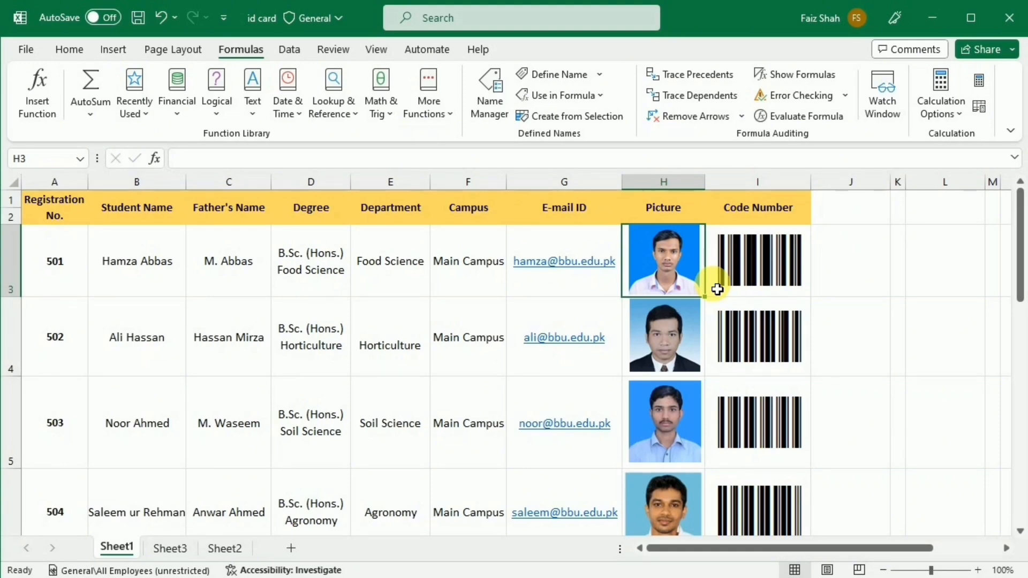
key(ctrl+c)
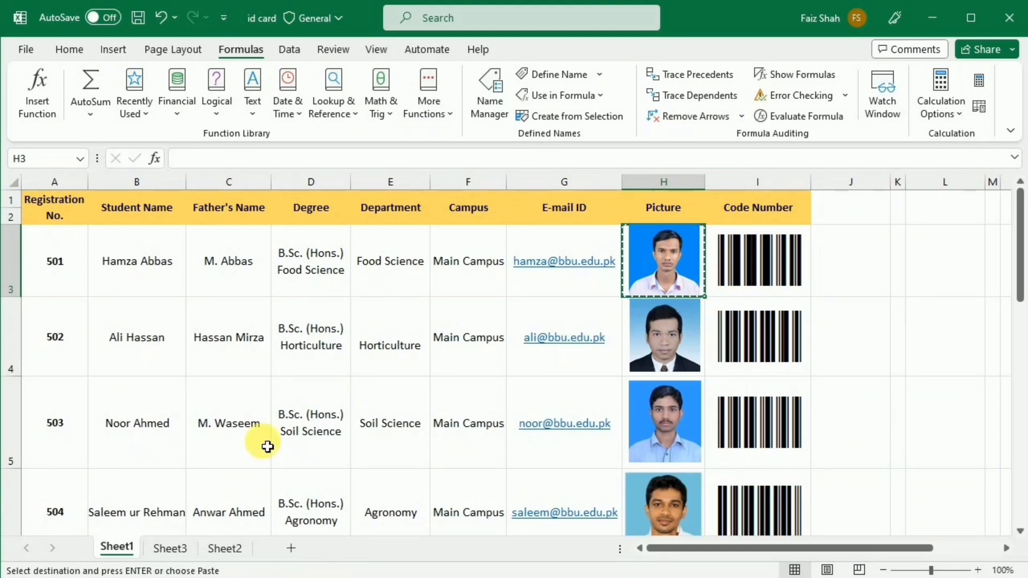
click(172, 549)
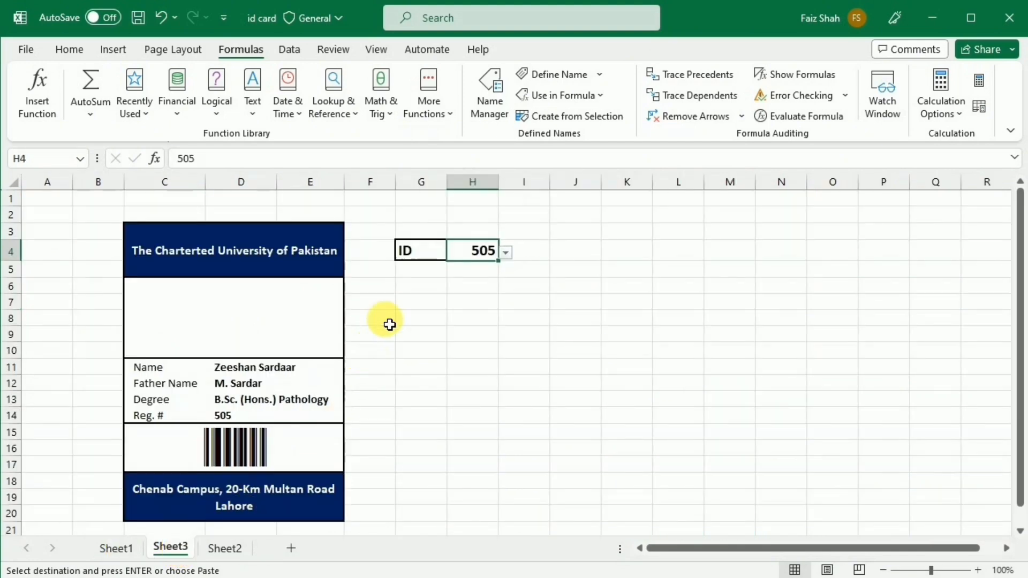
right_click(416, 297)
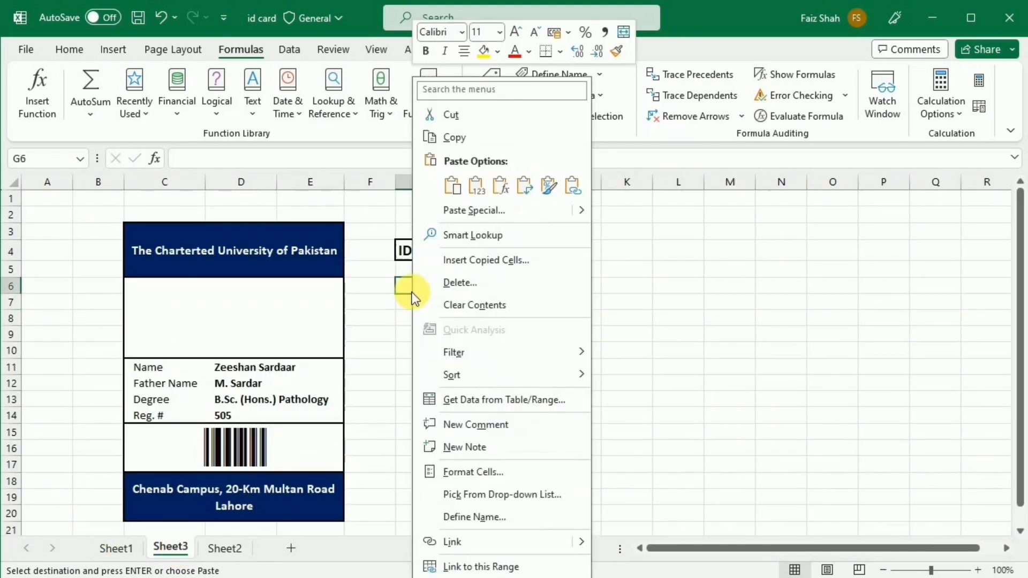
mouse_move(568, 211)
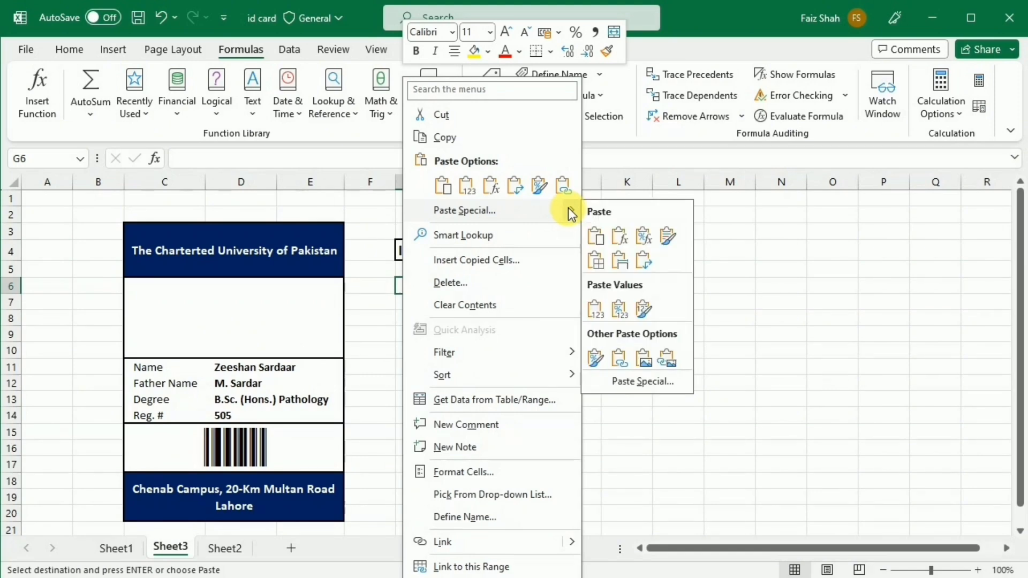
click(668, 358)
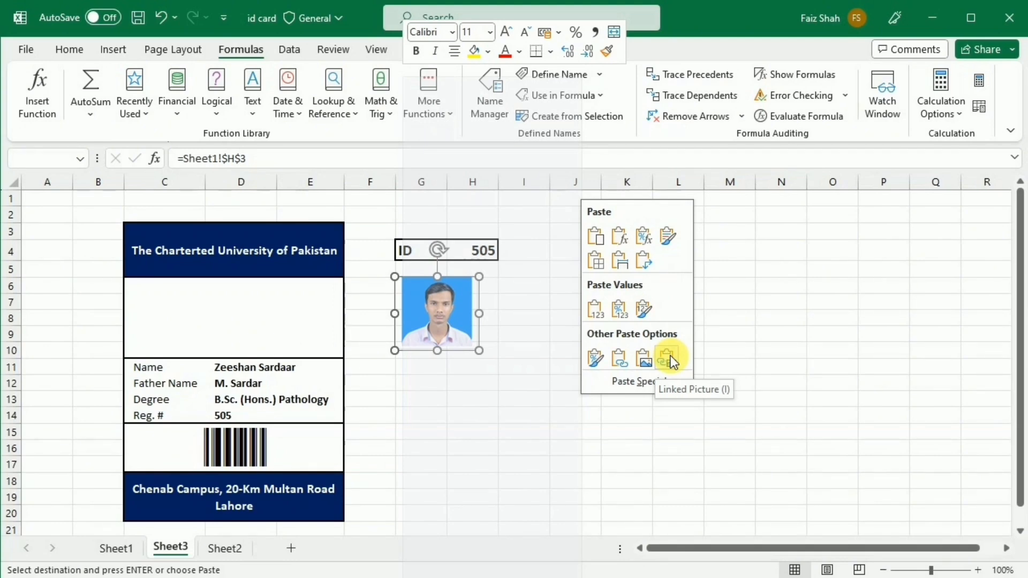
click(669, 357)
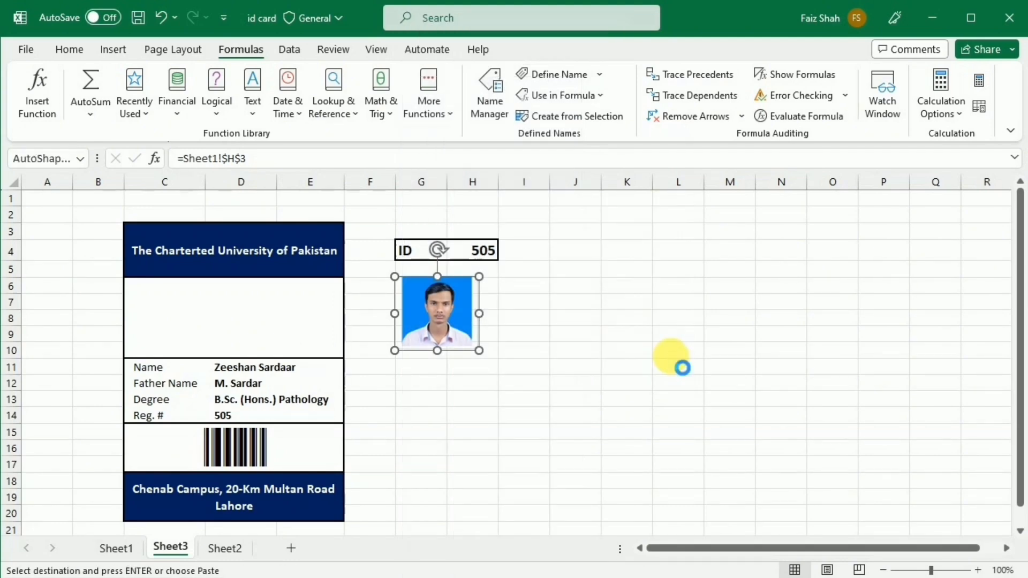
drag(451, 330, 445, 339)
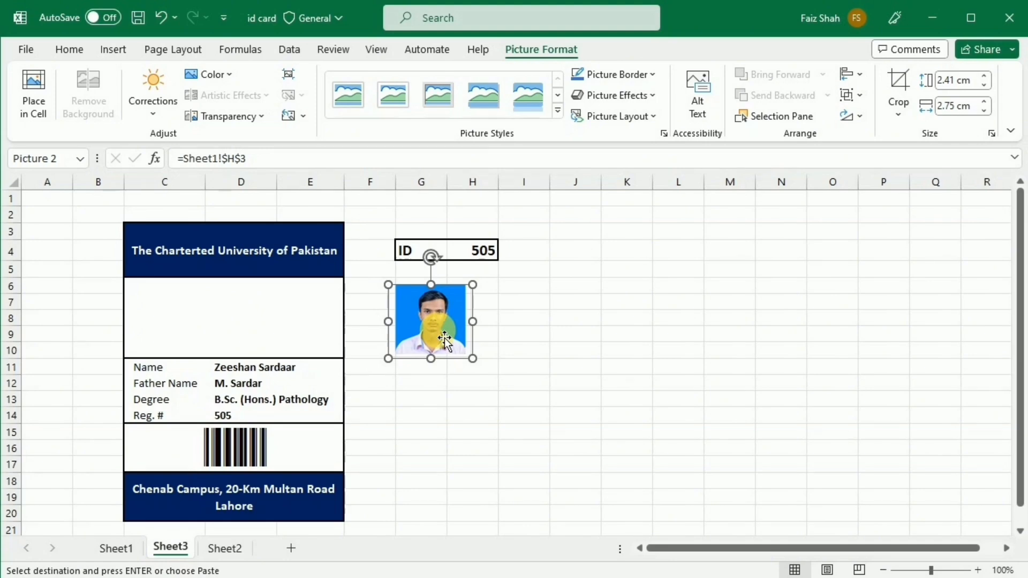
drag(438, 340, 248, 341)
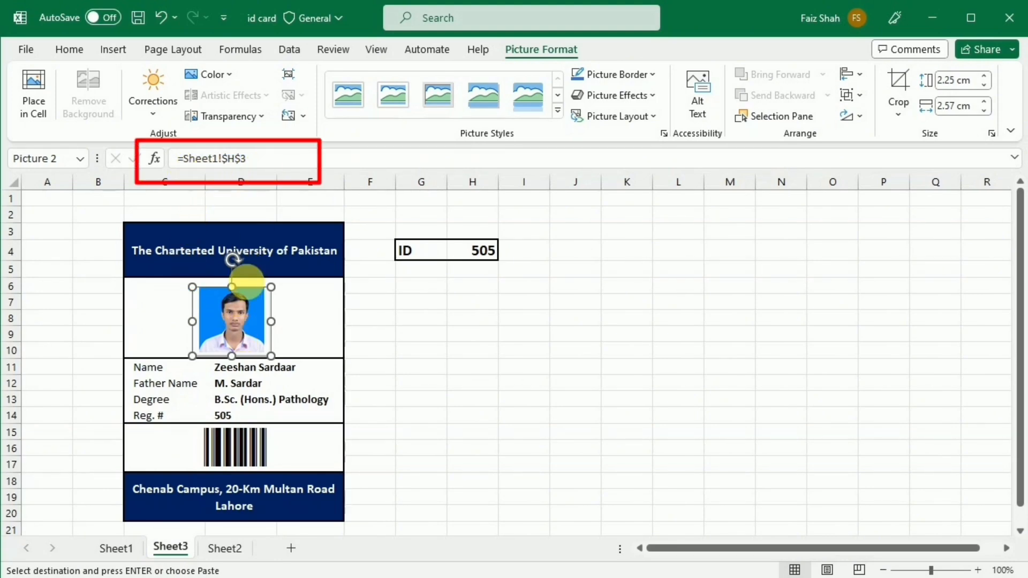
Replace the linked picture's cell reference with the defined name, giving =IDimage.
click(274, 166)
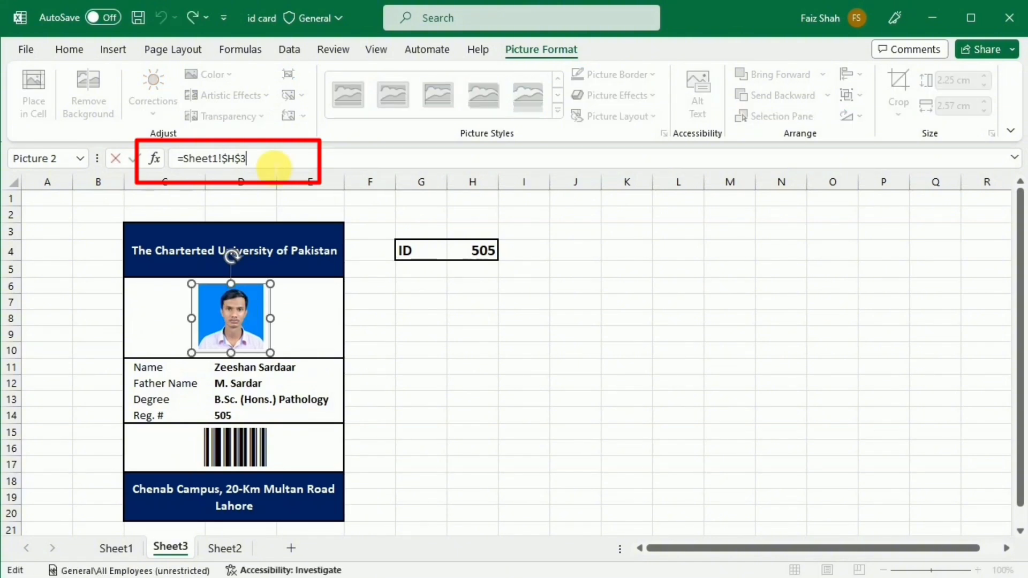
key(BackSpace)
key(BackSpace)
key(BackSpace)
key(BackSpace)
key(BackSpace)
key(BackSpace)
key(BackSpace)
key(BackSpace)
key(BackSpace)
key(BackSpace)
key(BackSpace)
key(BackSpace)
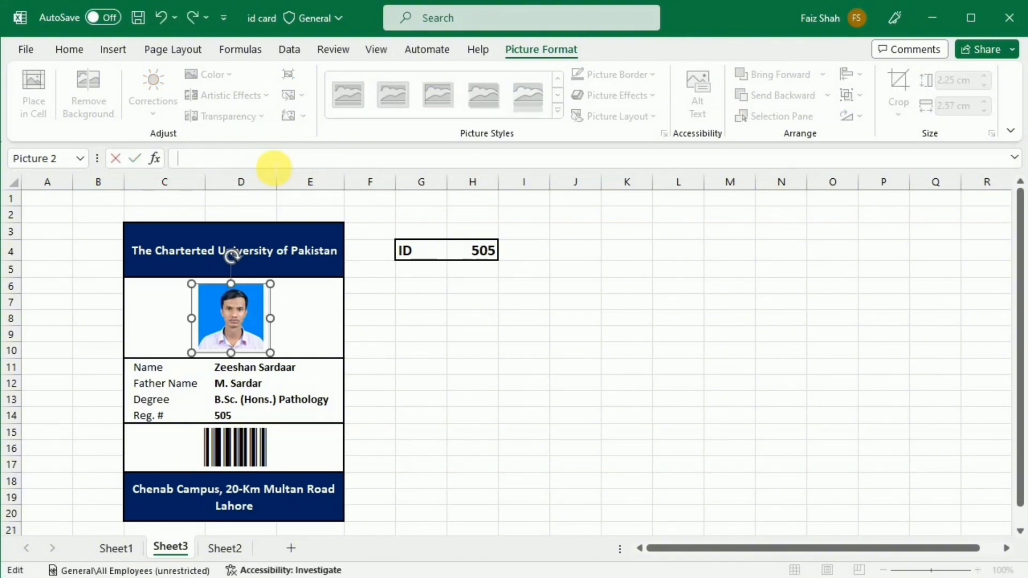
text(=id)
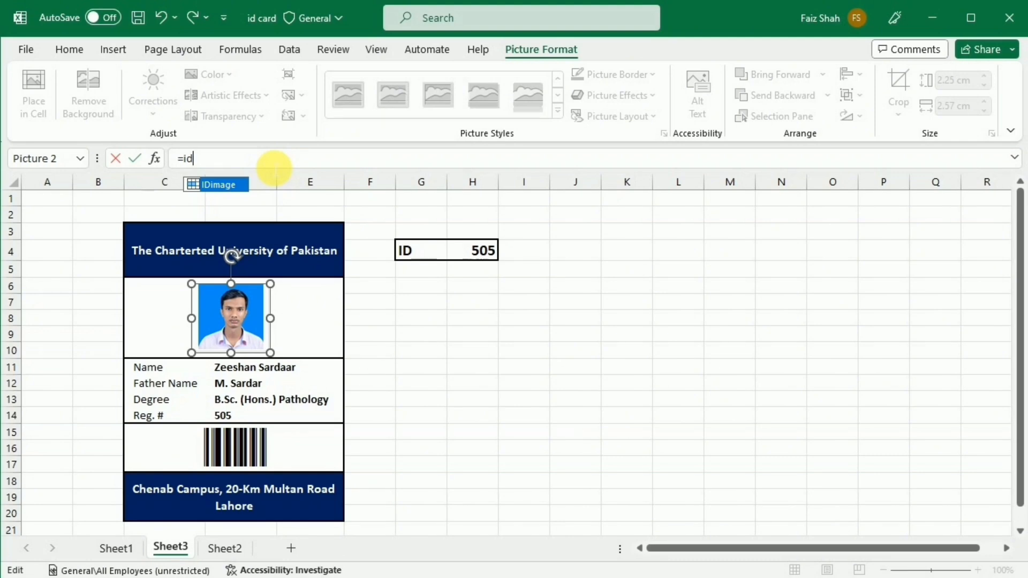
double_click(210, 185)
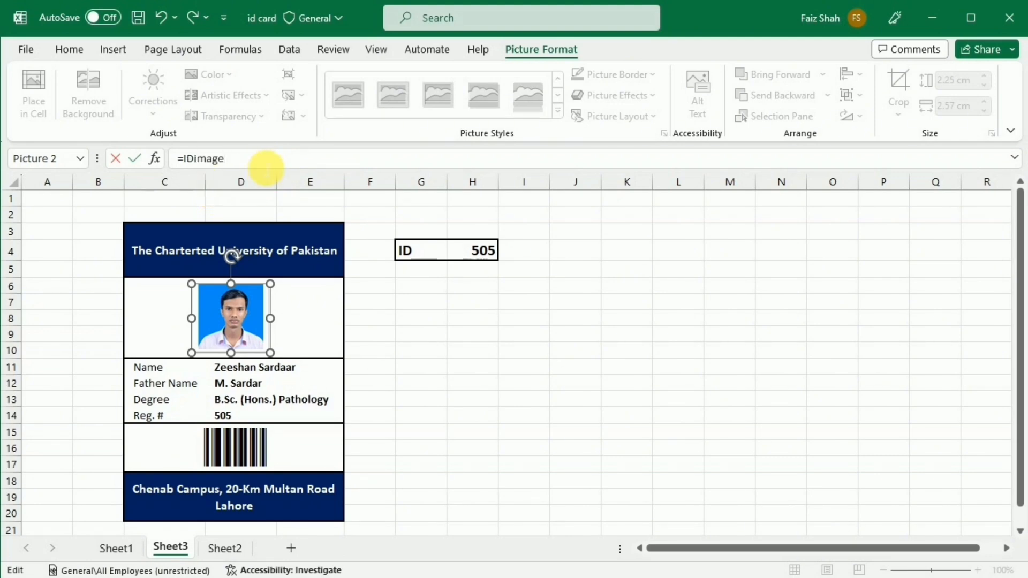
key(Return)
Test the card by switching the ID in H4 through 501, 504, 503 and 505, ending on 502.
click(507, 253)
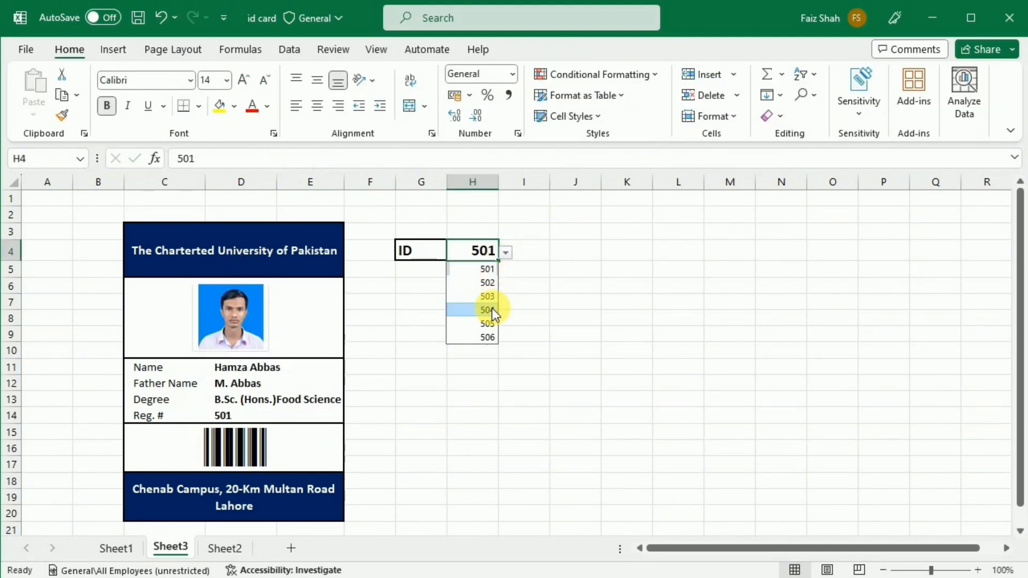
click(492, 308)
click(507, 252)
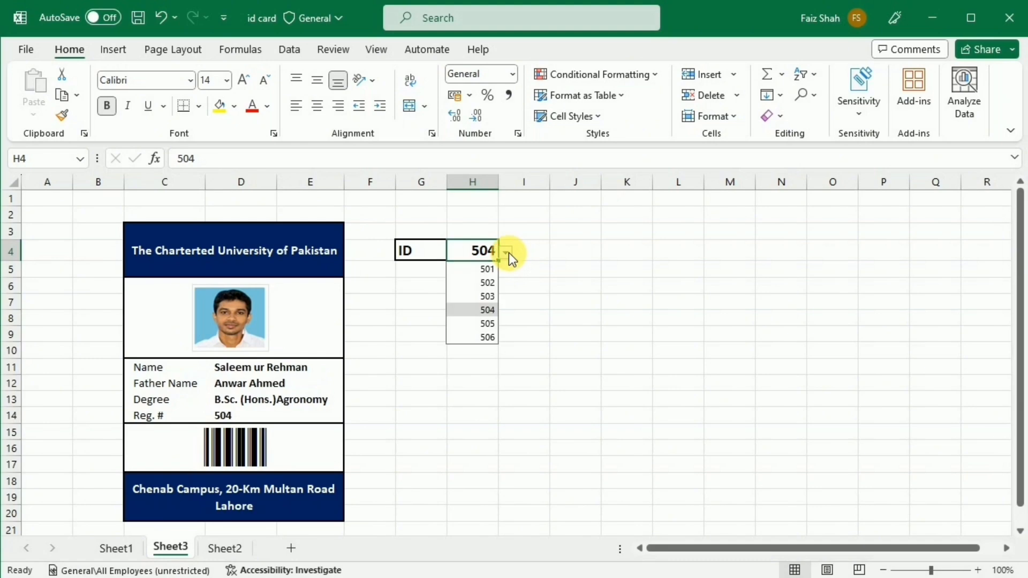
click(489, 293)
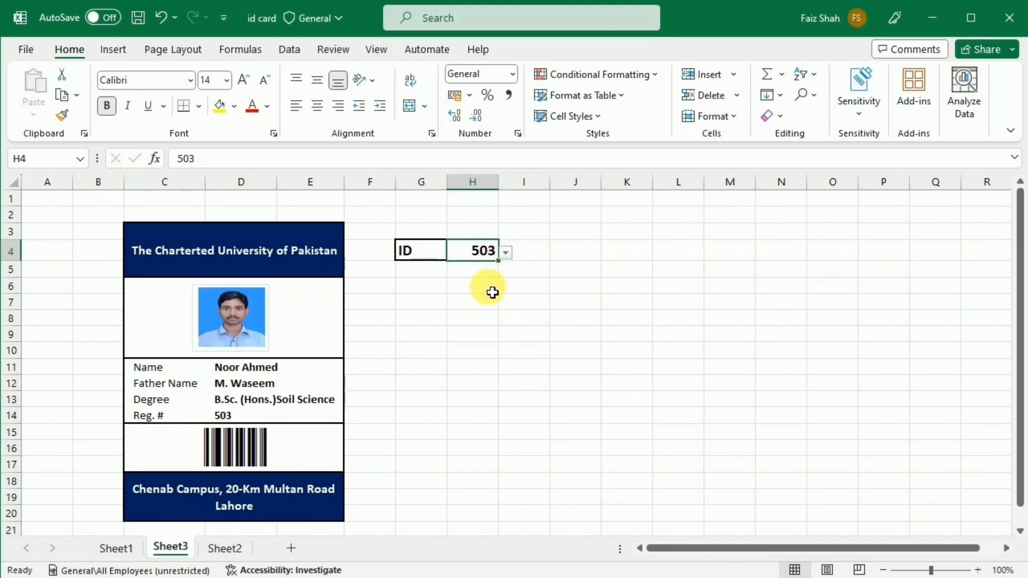
click(505, 253)
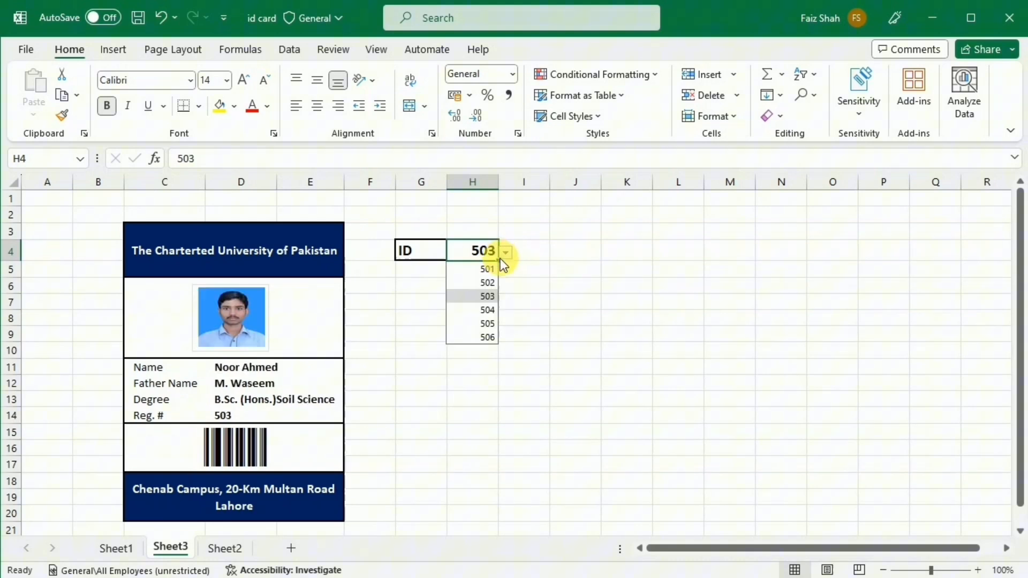
click(485, 323)
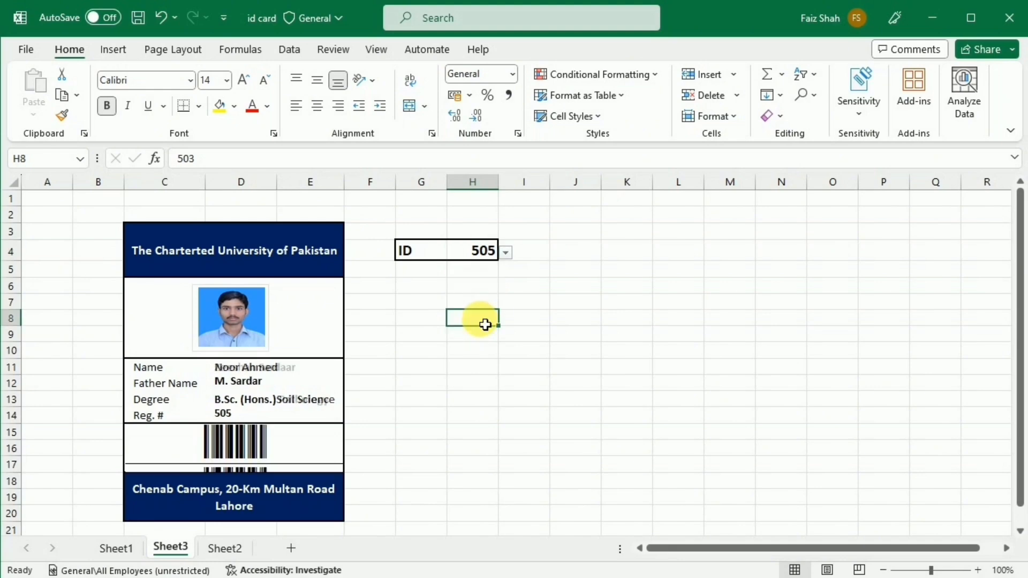
click(498, 252)
click(506, 252)
click(478, 275)
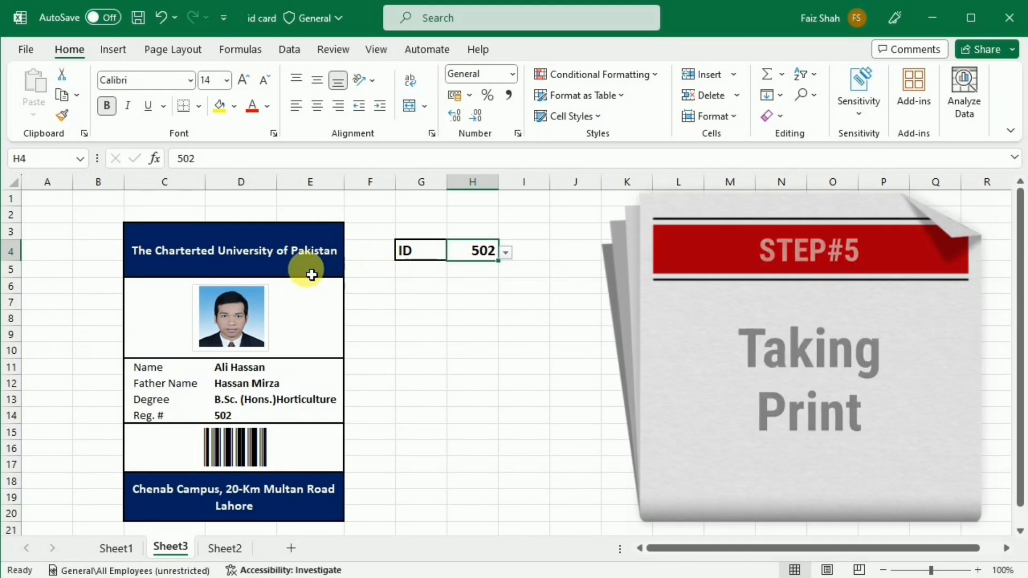
Select the whole ID card, C3:E20, and set printing to Print Selection.
drag(153, 234, 265, 520)
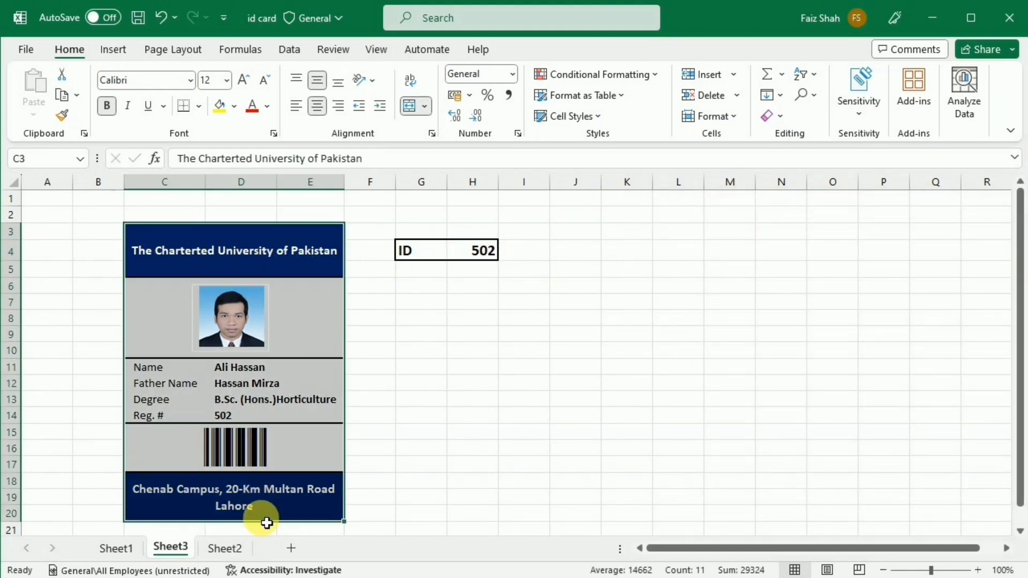
key(ctrl+p)
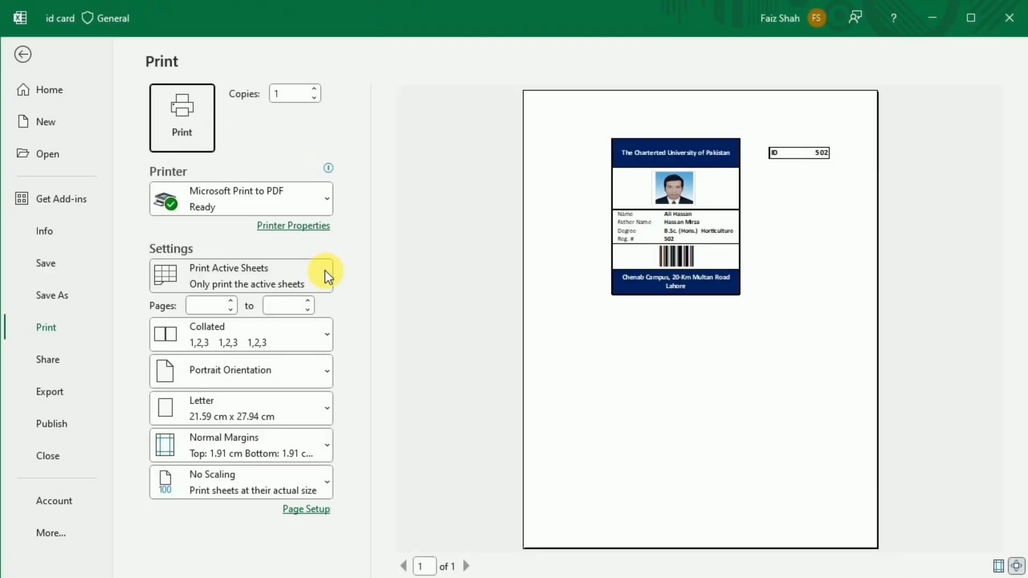
click(325, 271)
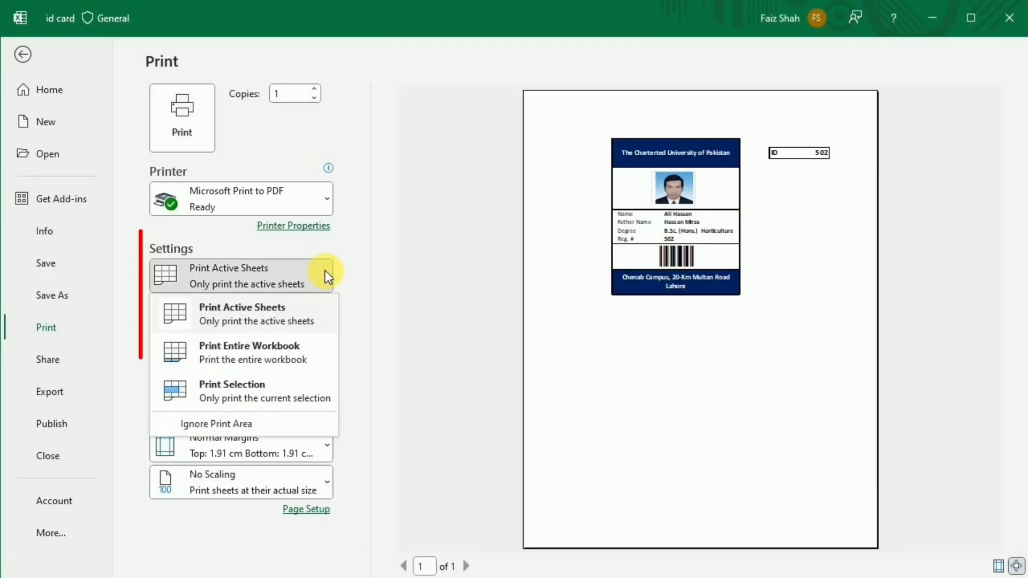
click(217, 391)
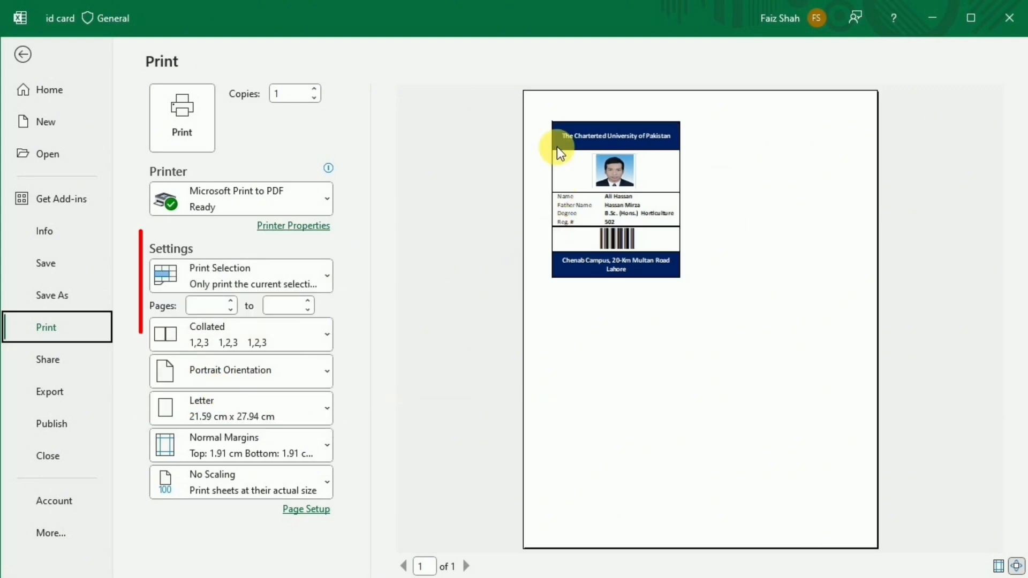